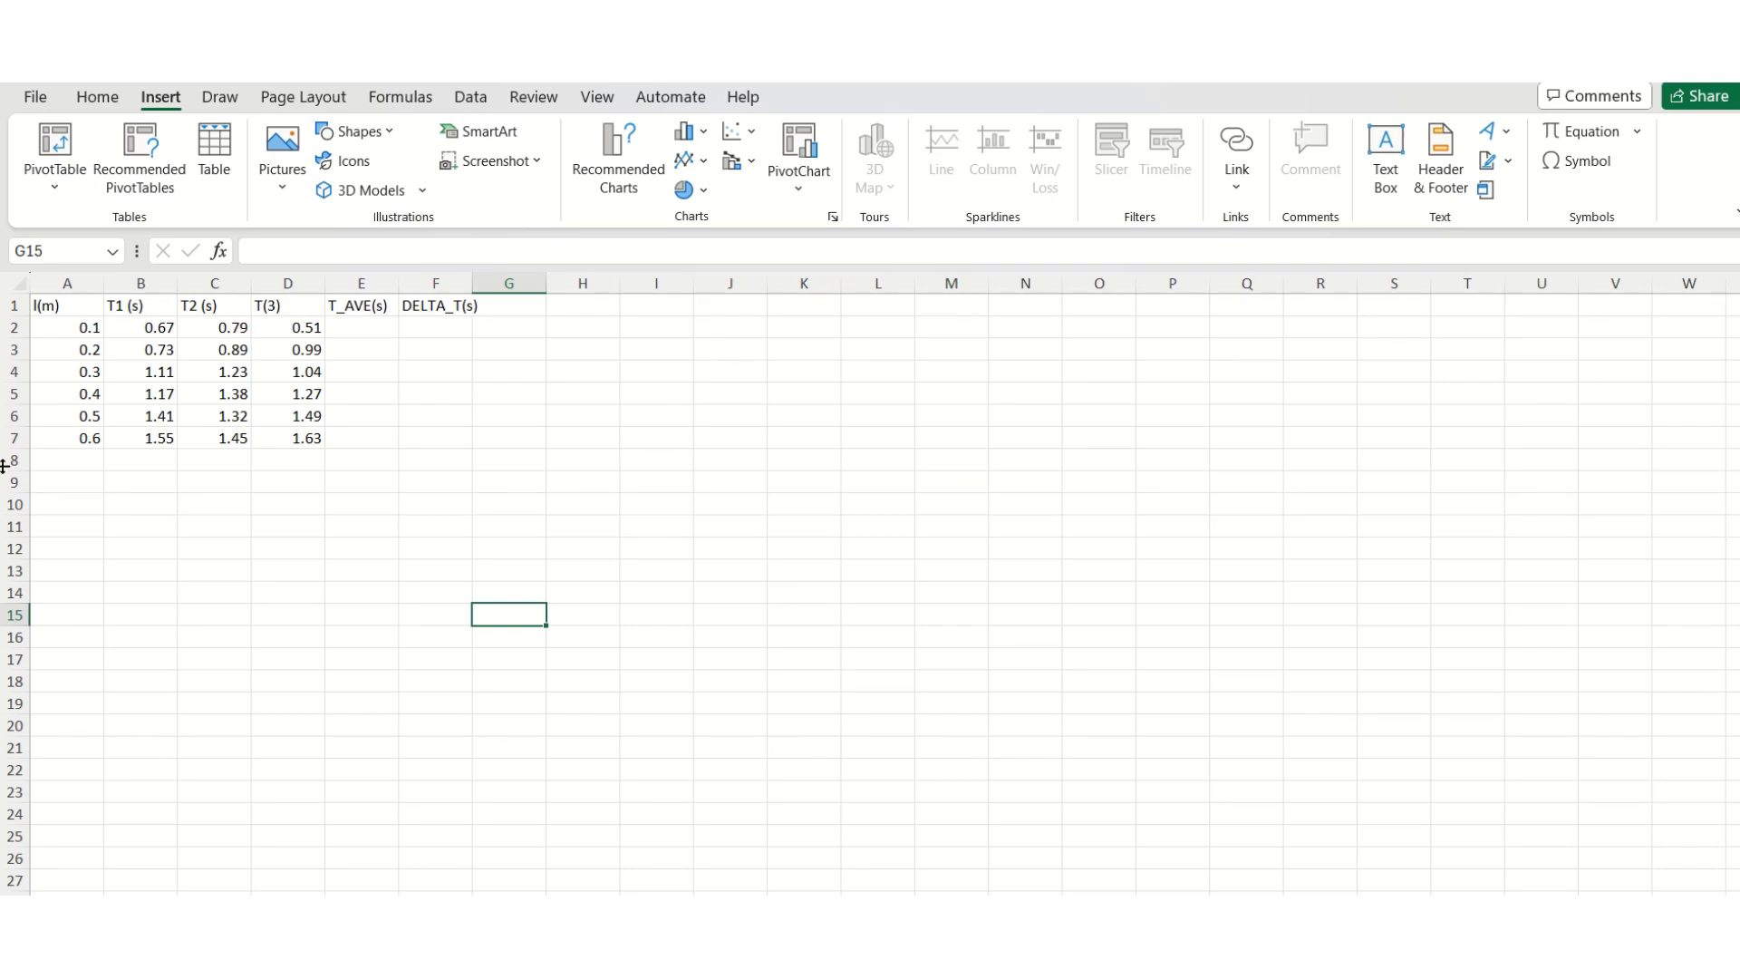
Rename the column header in D1 to T_3(s).
{"action": "left_click", "coordinate": [81, 308]}
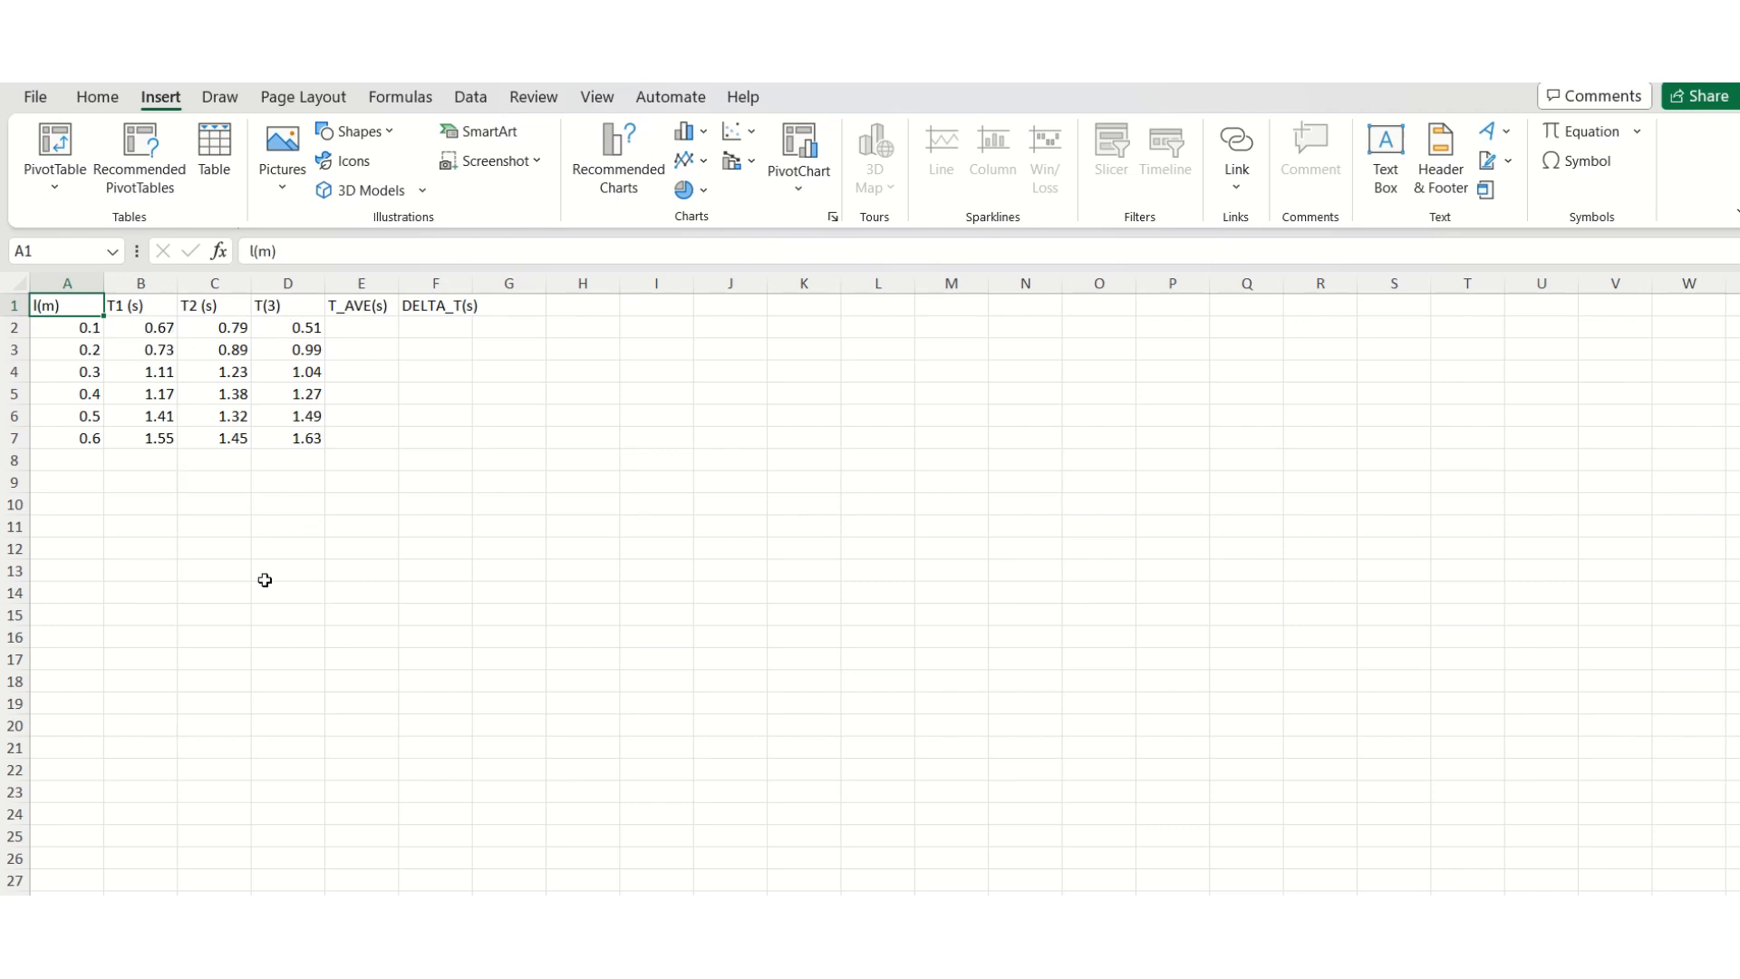
{"action": "left_click", "coordinate": [372, 326]}
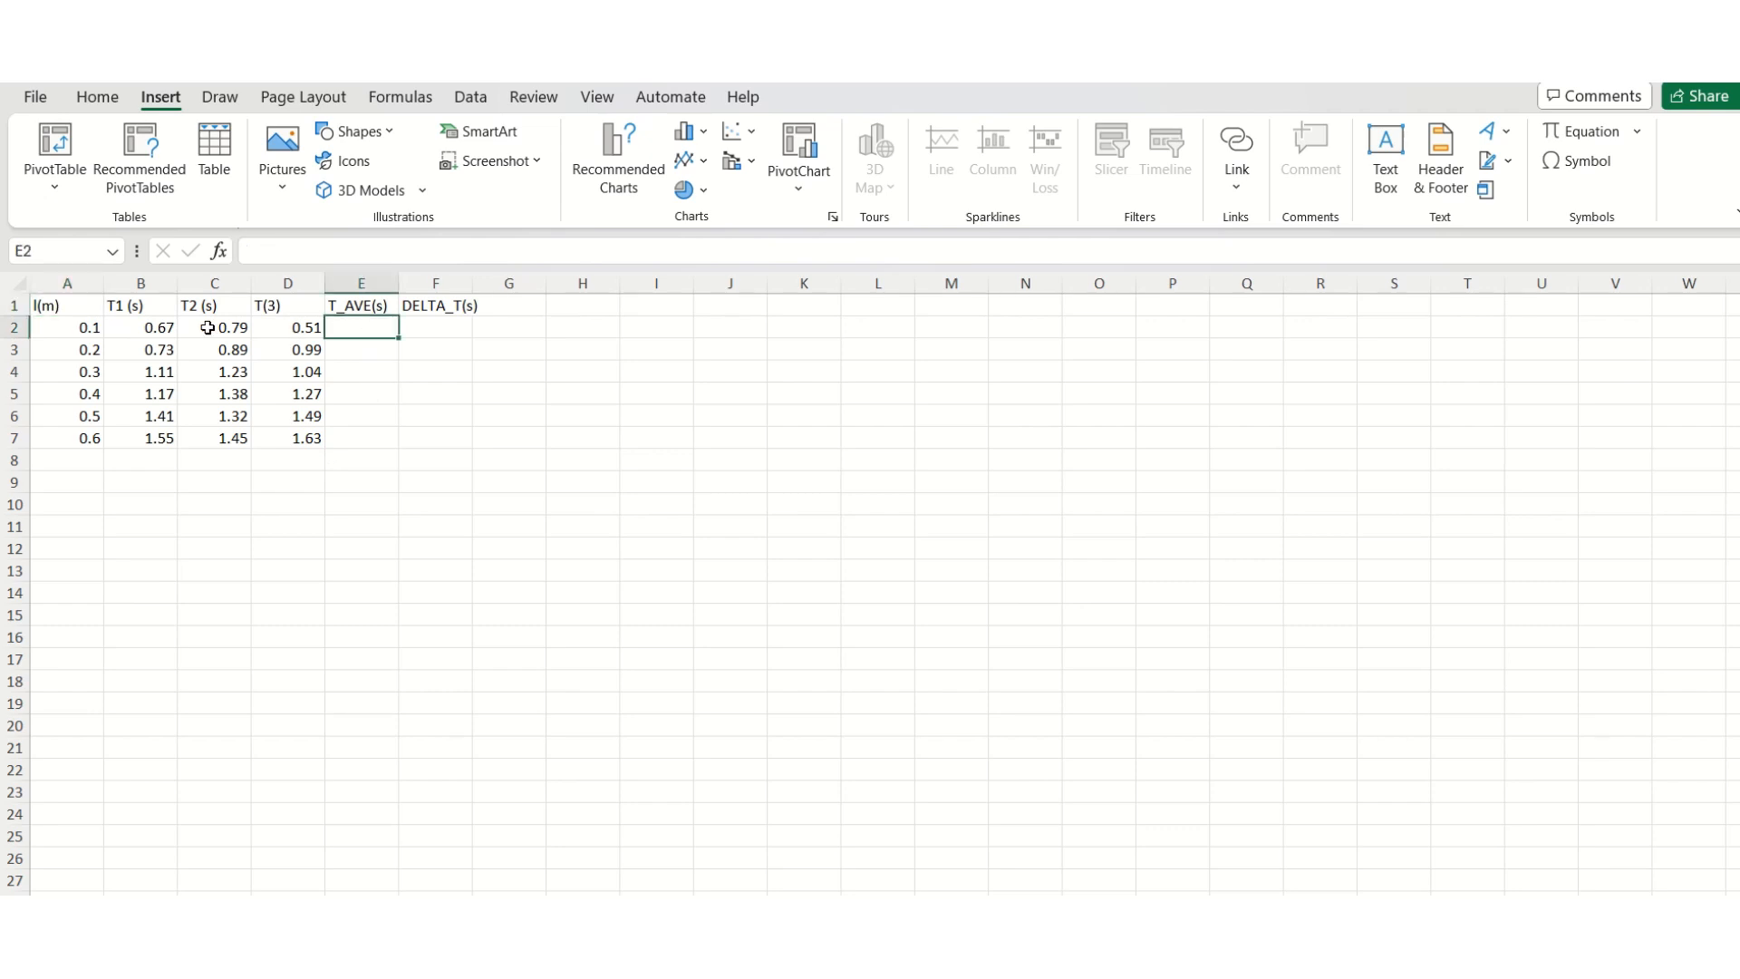
{"action": "left_click", "coordinate": [287, 308]}
{"action": "left_click", "coordinate": [260, 252]}
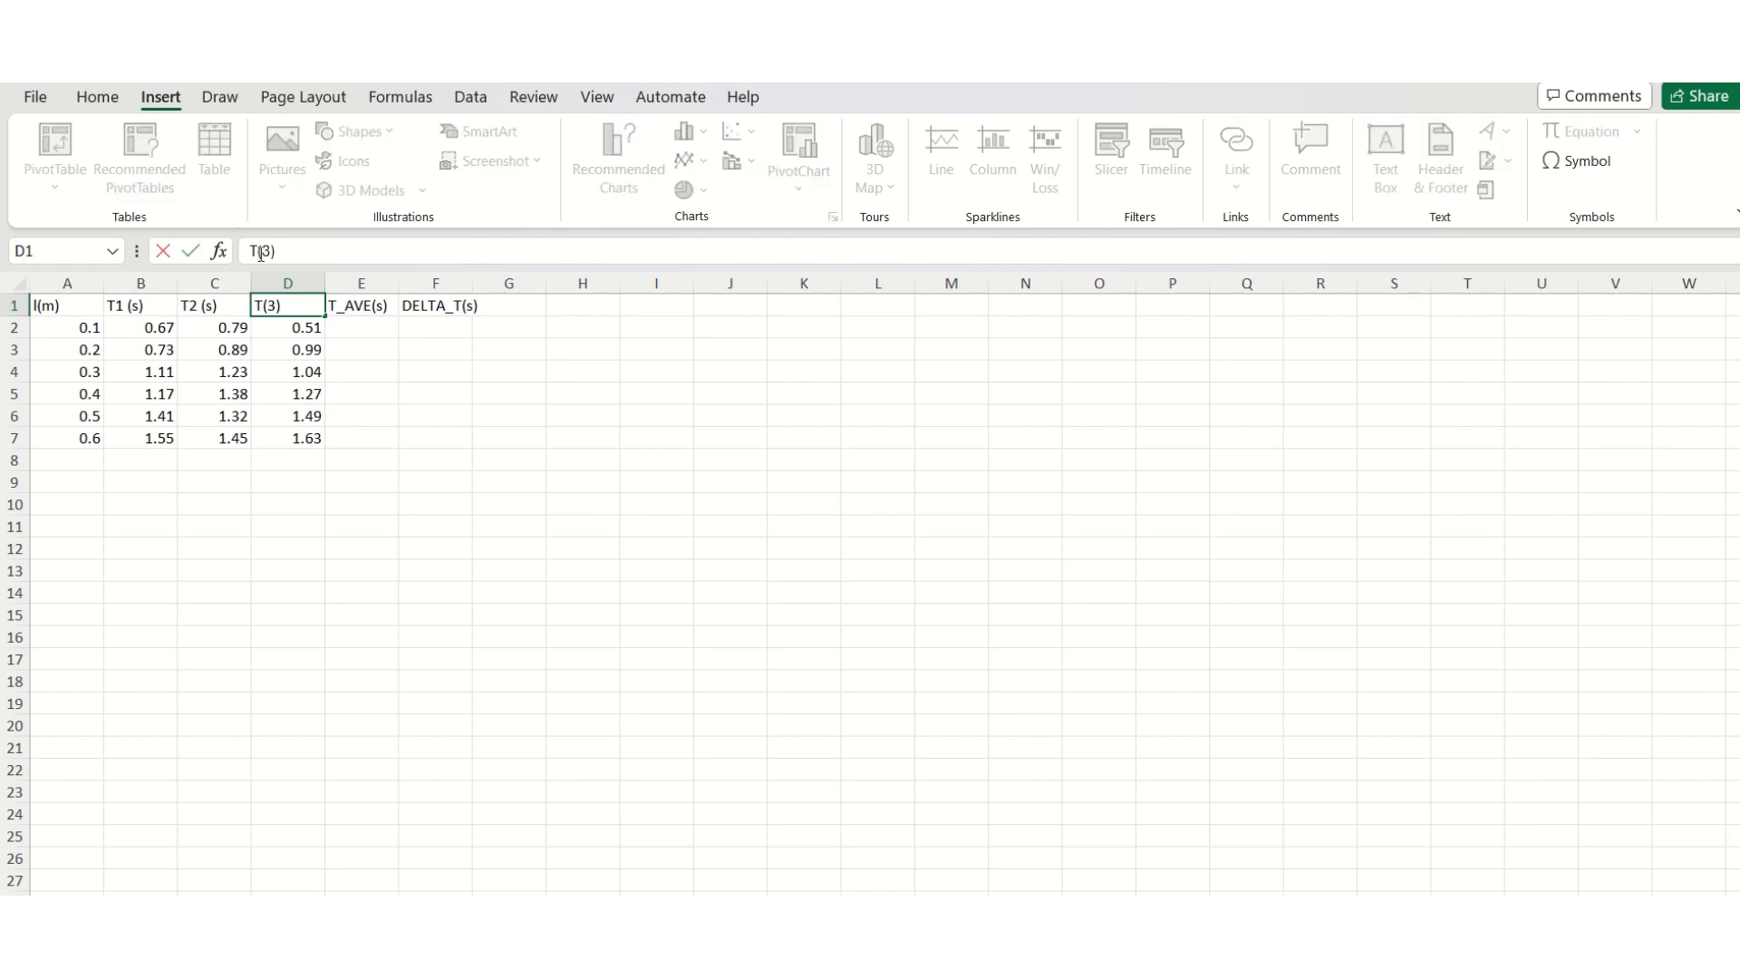
{"action": "type", "text": "_3"}
{"action": "key", "text": "Right"}
{"action": "key", "text": "Right"}
{"action": "key", "text": "BackSpace"}
{"action": "type", "text": "s"}
{"action": "key", "text": "Return"}
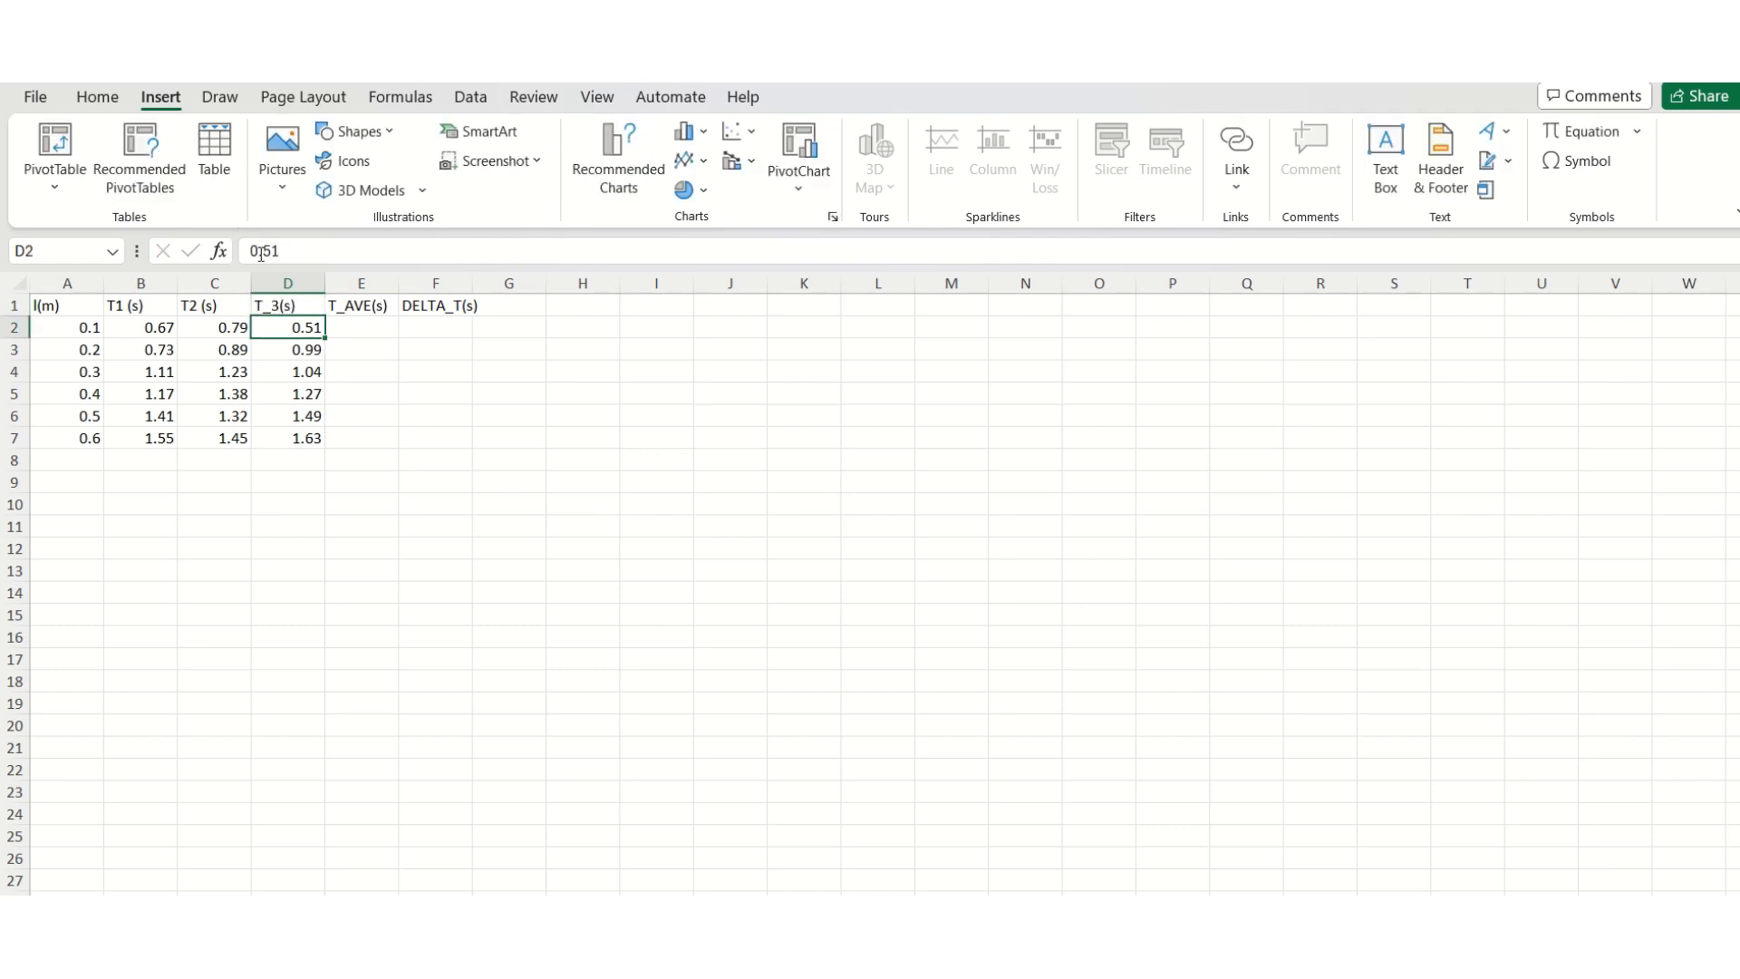
Enter the formula =AVERAGE(B2:D2) in cell E2 to average the three period readings.
{"action": "key", "text": "Right"}
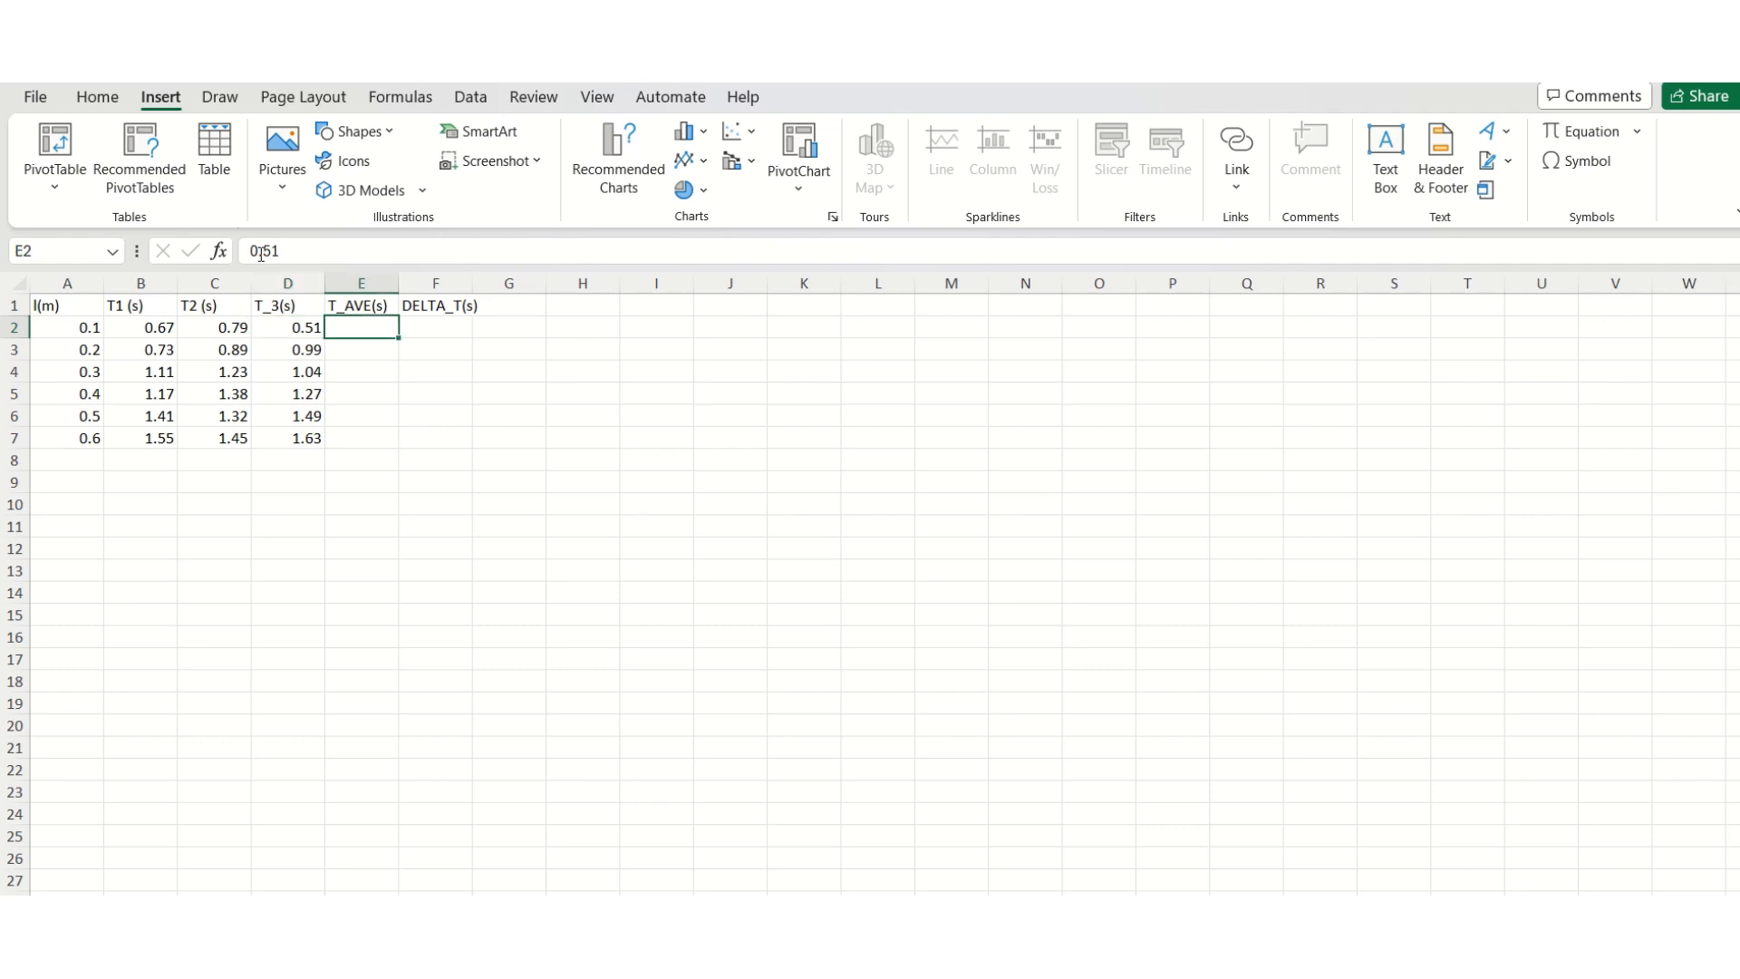
{"action": "key", "text": "Left"}
{"action": "key", "text": "Right"}
{"action": "type", "text": "="}
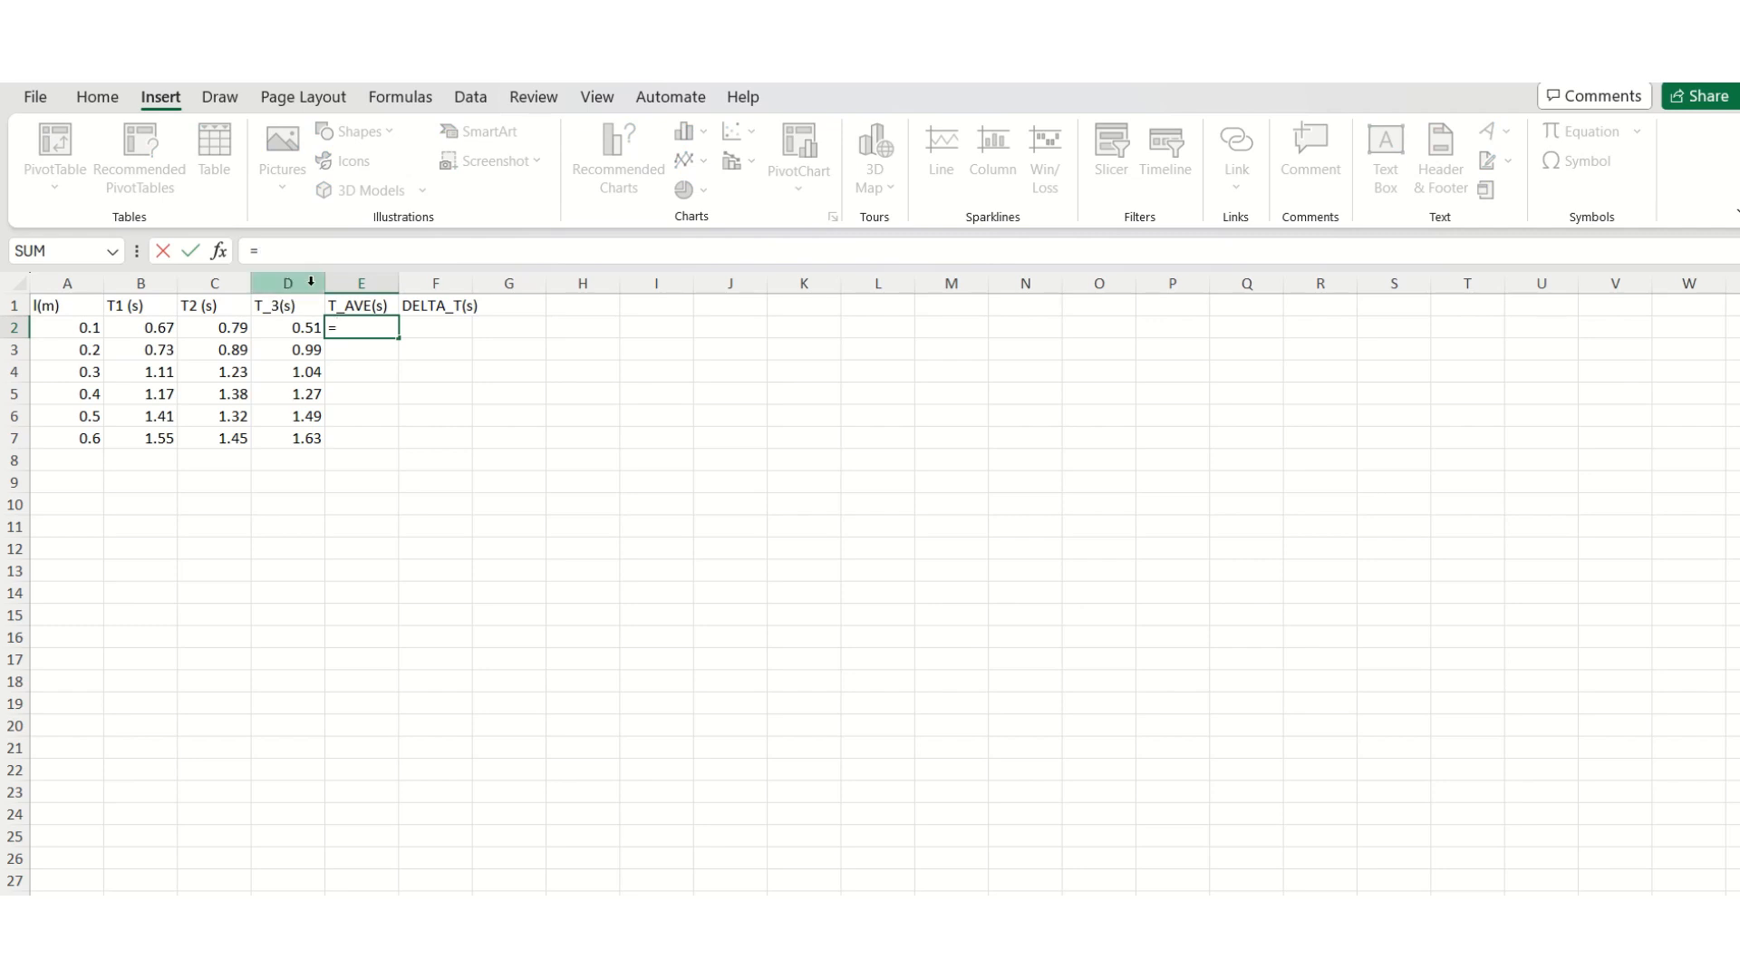
{"action": "type", "text": "A"}
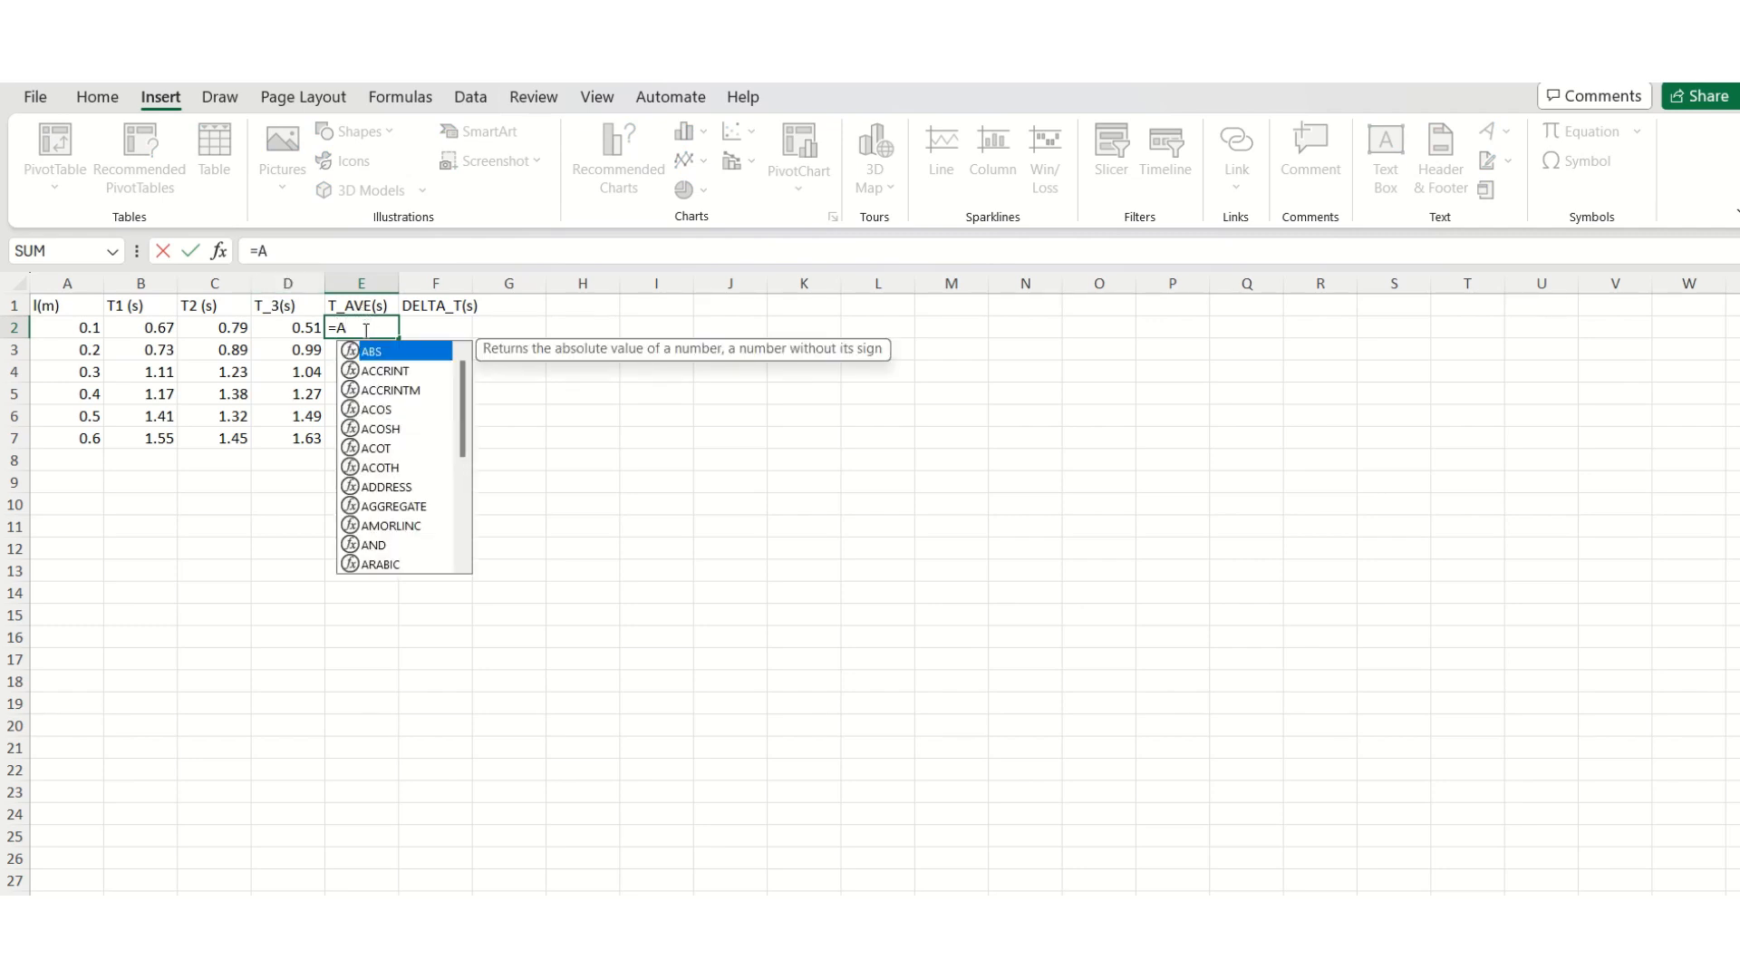
{"action": "type", "text": "VERAGE"}
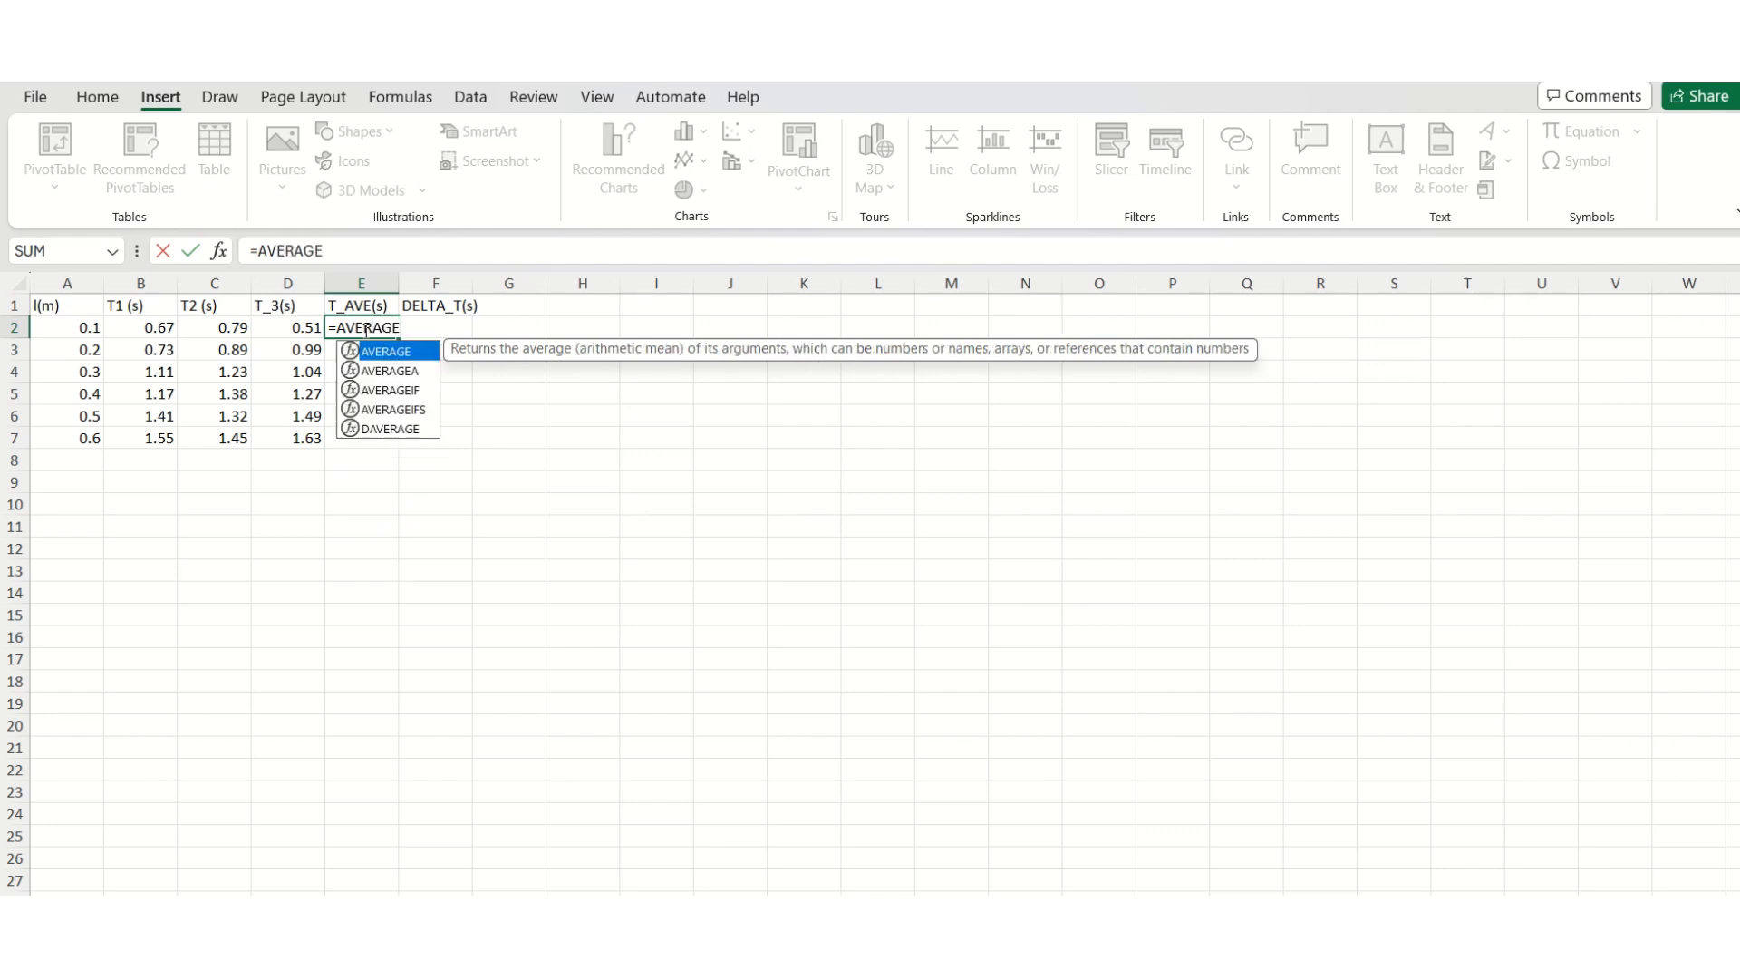
{"action": "type", "text": "("}
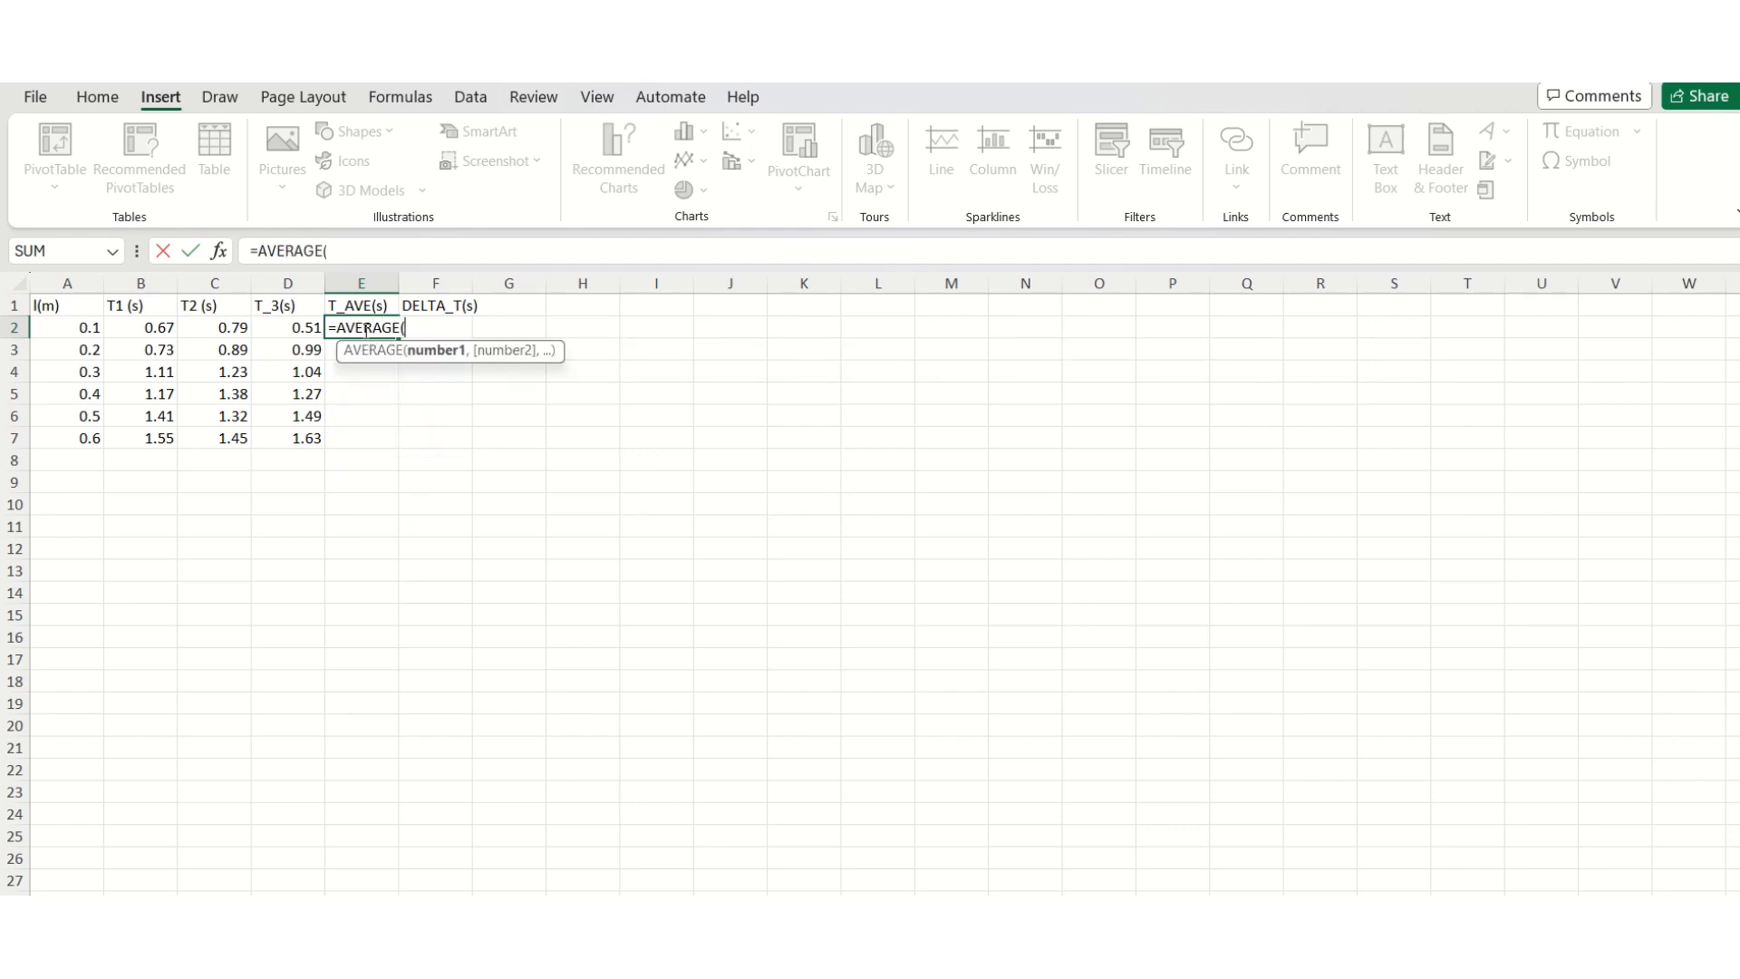
{"action": "left_click_drag", "start_coordinate": [165, 329], "coordinate": [275, 330]}
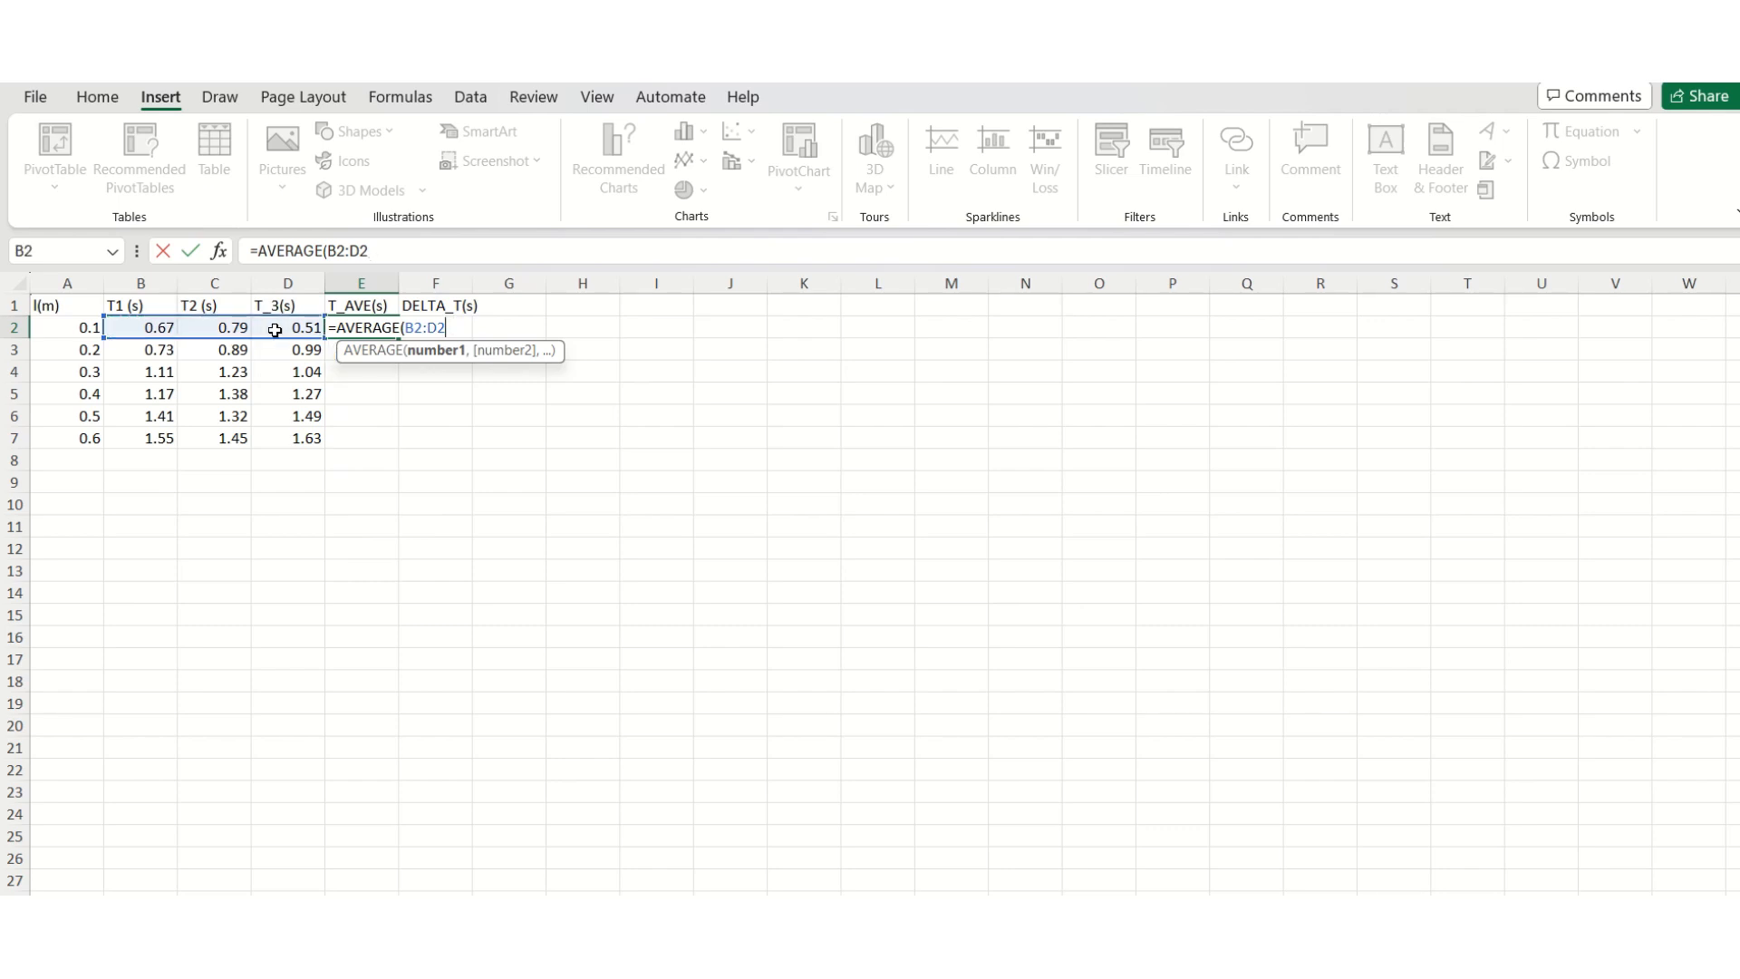
{"action": "type", "text": ")"}
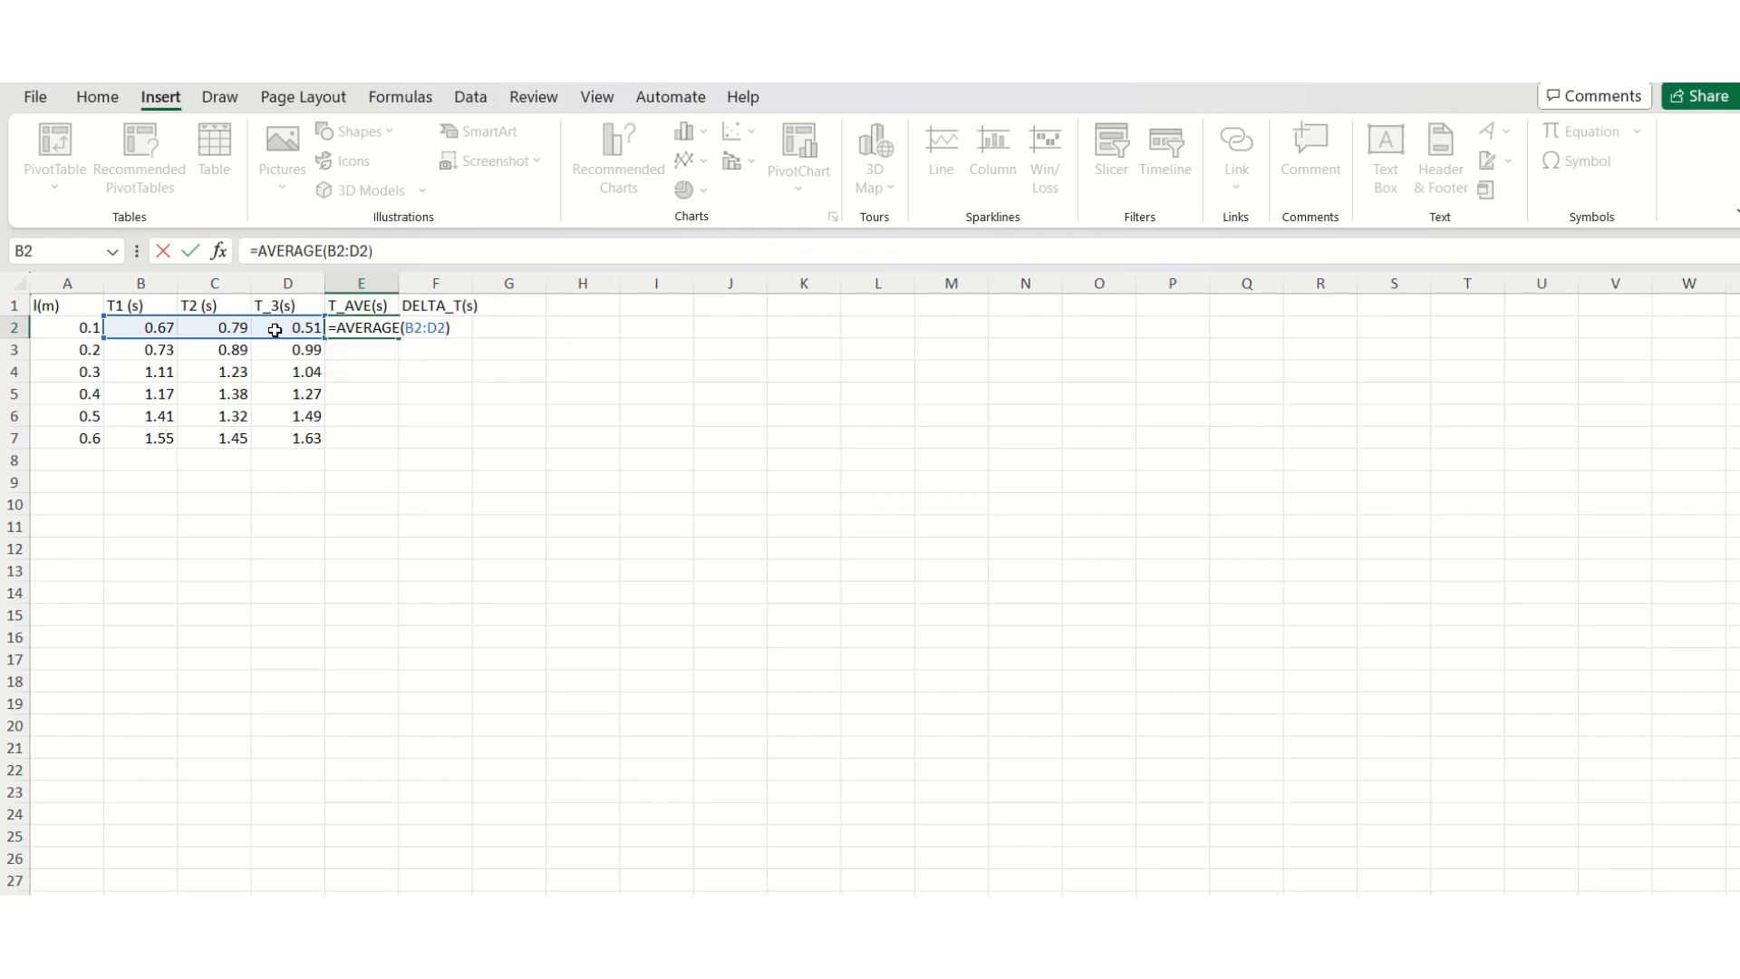
{"action": "key", "text": "Return"}
{"action": "key", "text": "Up"}
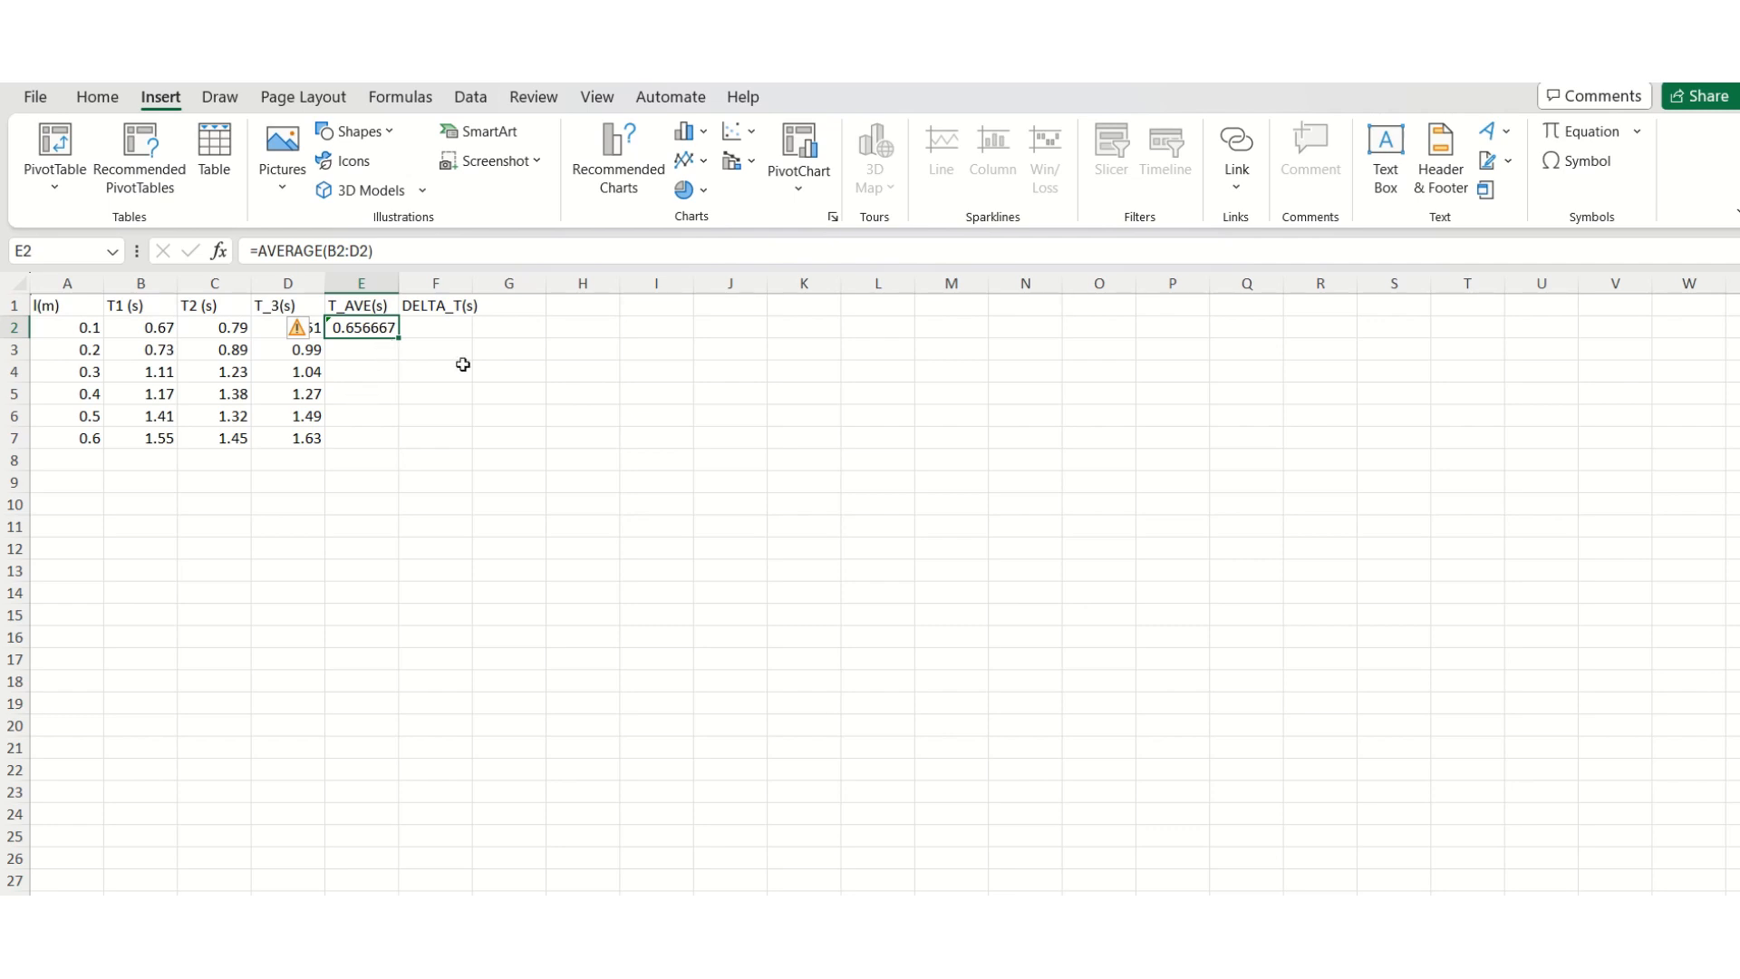
{"action": "left_click", "coordinate": [493, 387]}
{"action": "left_click", "coordinate": [374, 323]}
{"action": "left_click", "coordinate": [438, 585]}
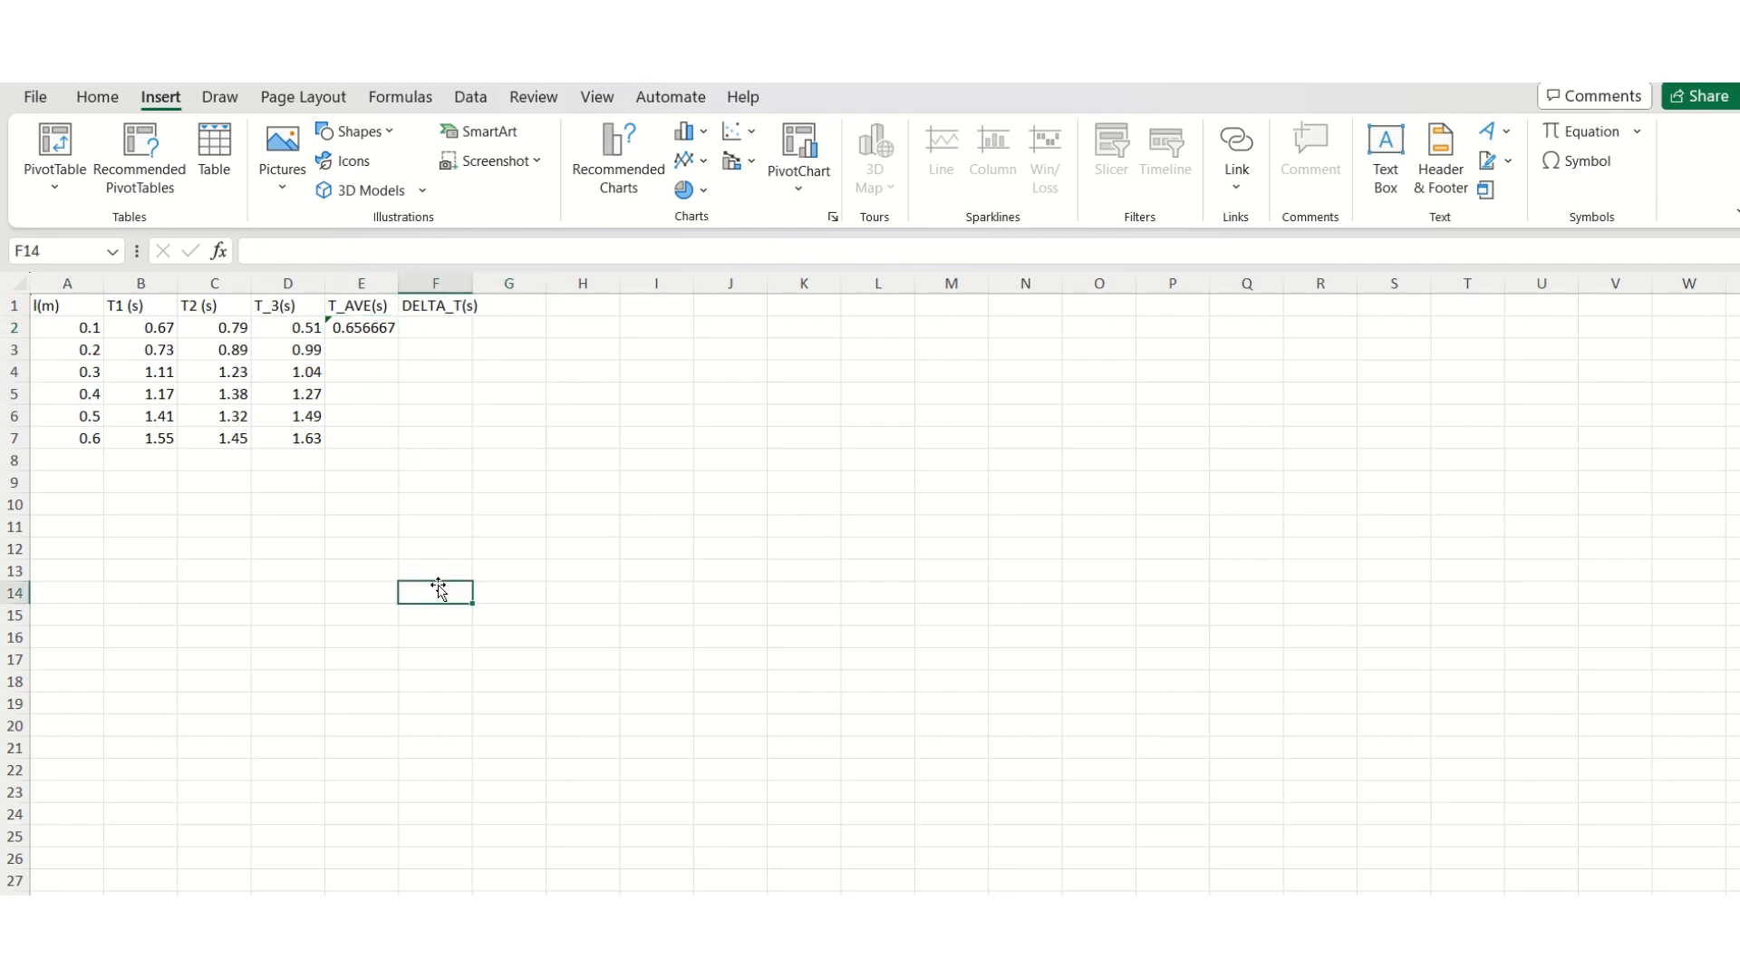
Try 0.54 as the T_3 value in D2 to test the average in E2, and undo the change.
{"action": "left_click", "coordinate": [299, 335]}
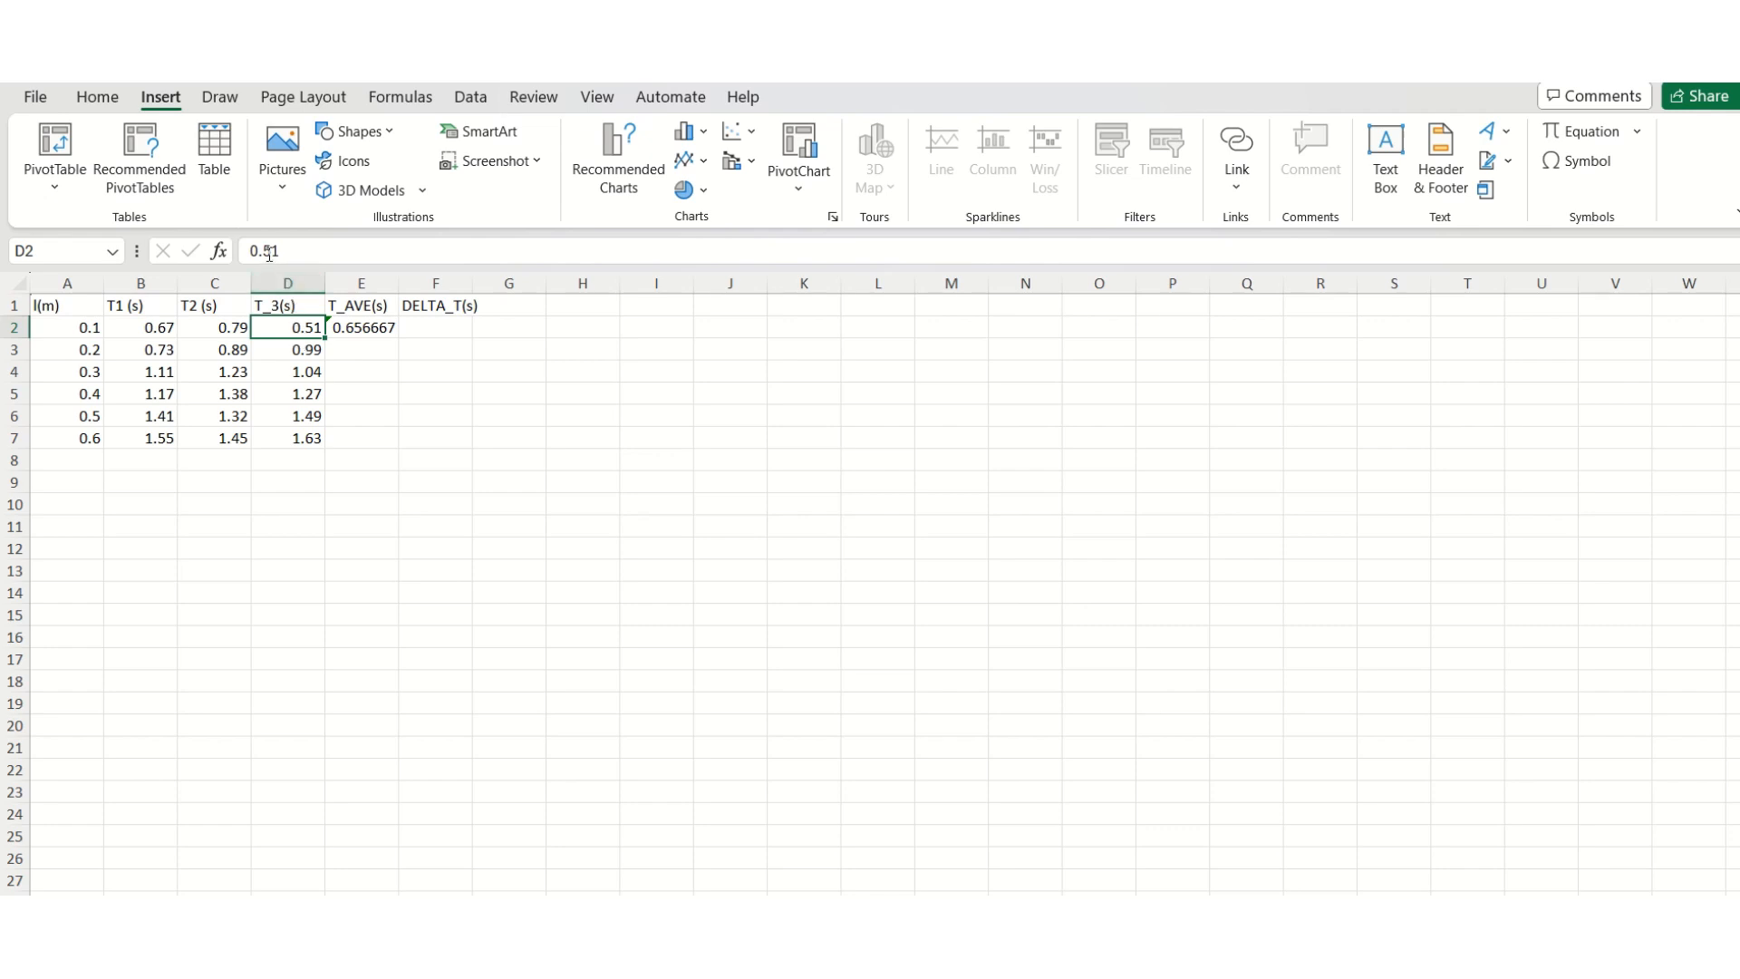
{"action": "double_click", "coordinate": [299, 336]}
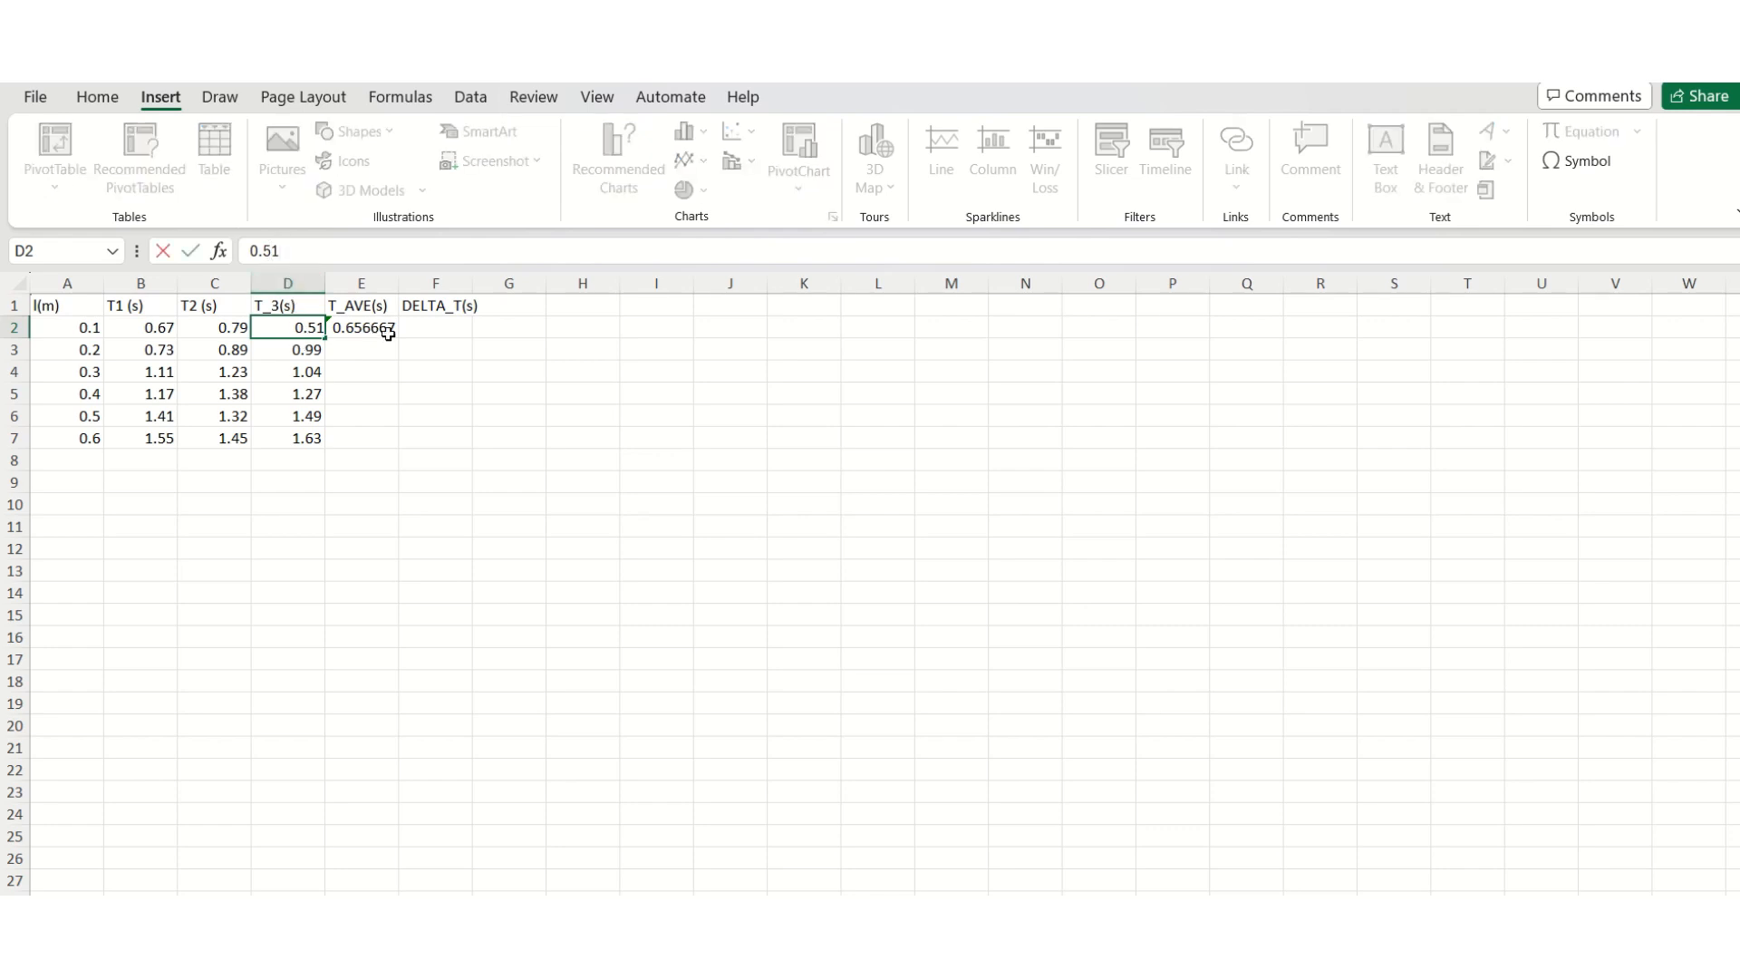
{"action": "key", "text": "BackSpace"}
{"action": "type", "text": "4"}
{"action": "key", "text": "Return"}
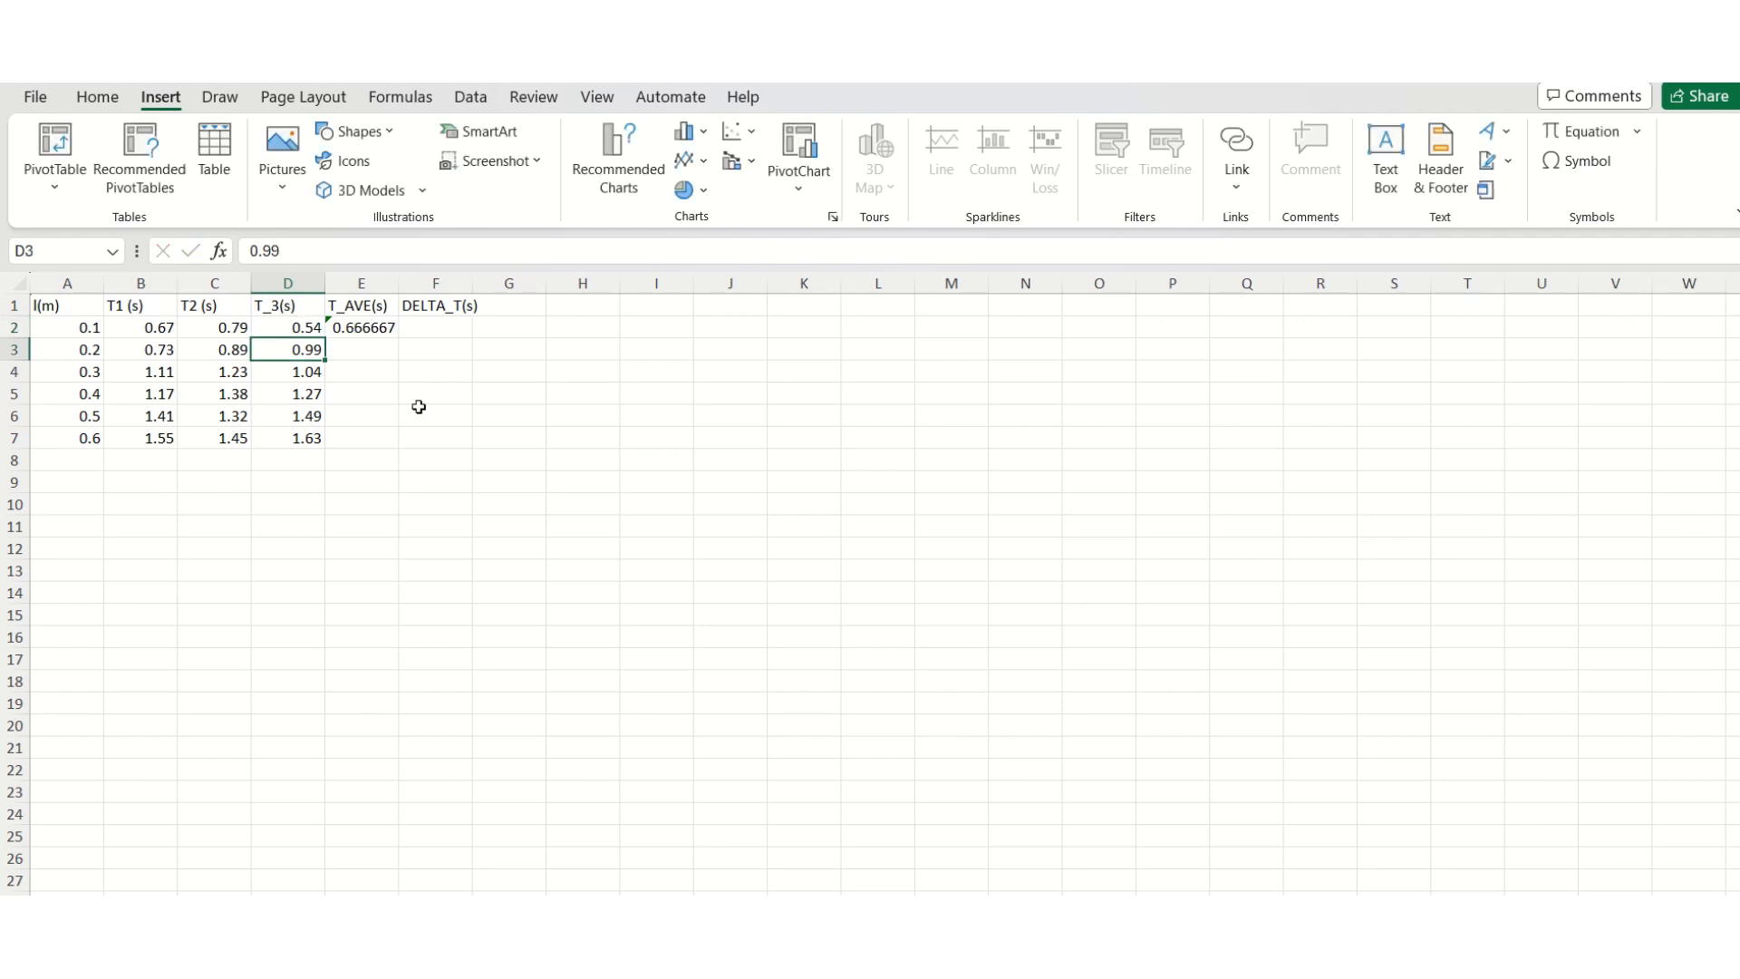
{"action": "left_click", "coordinate": [367, 328]}
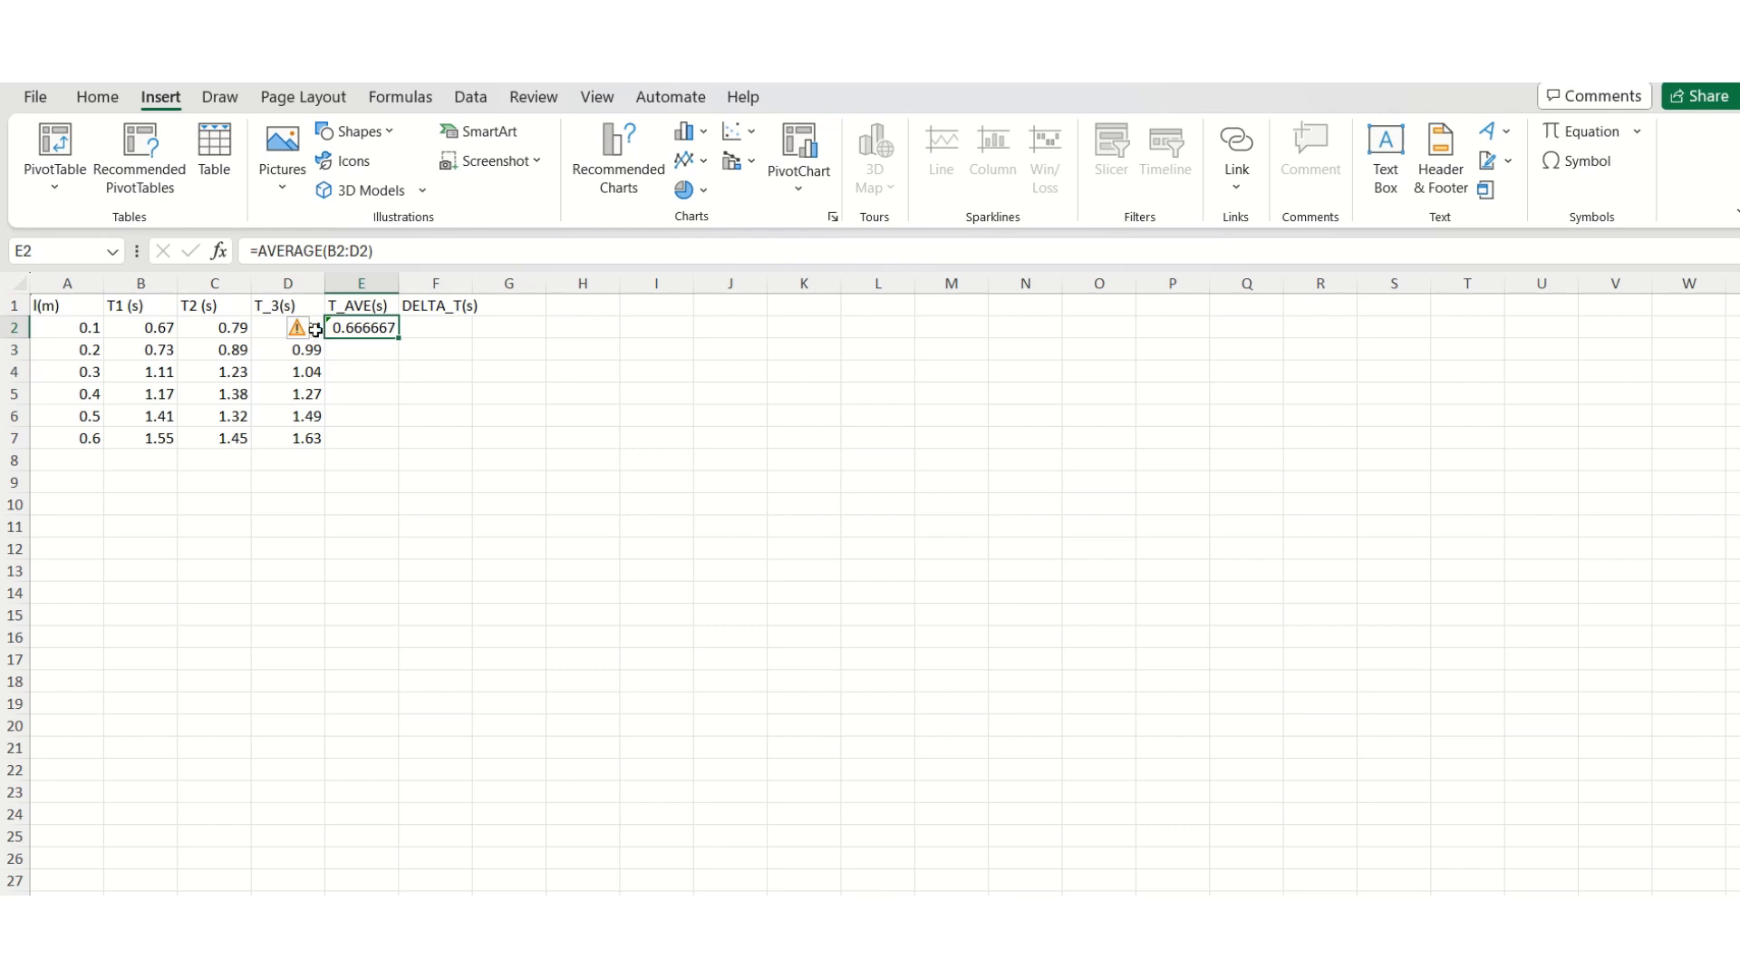
{"action": "key", "text": "ctrl+z"}
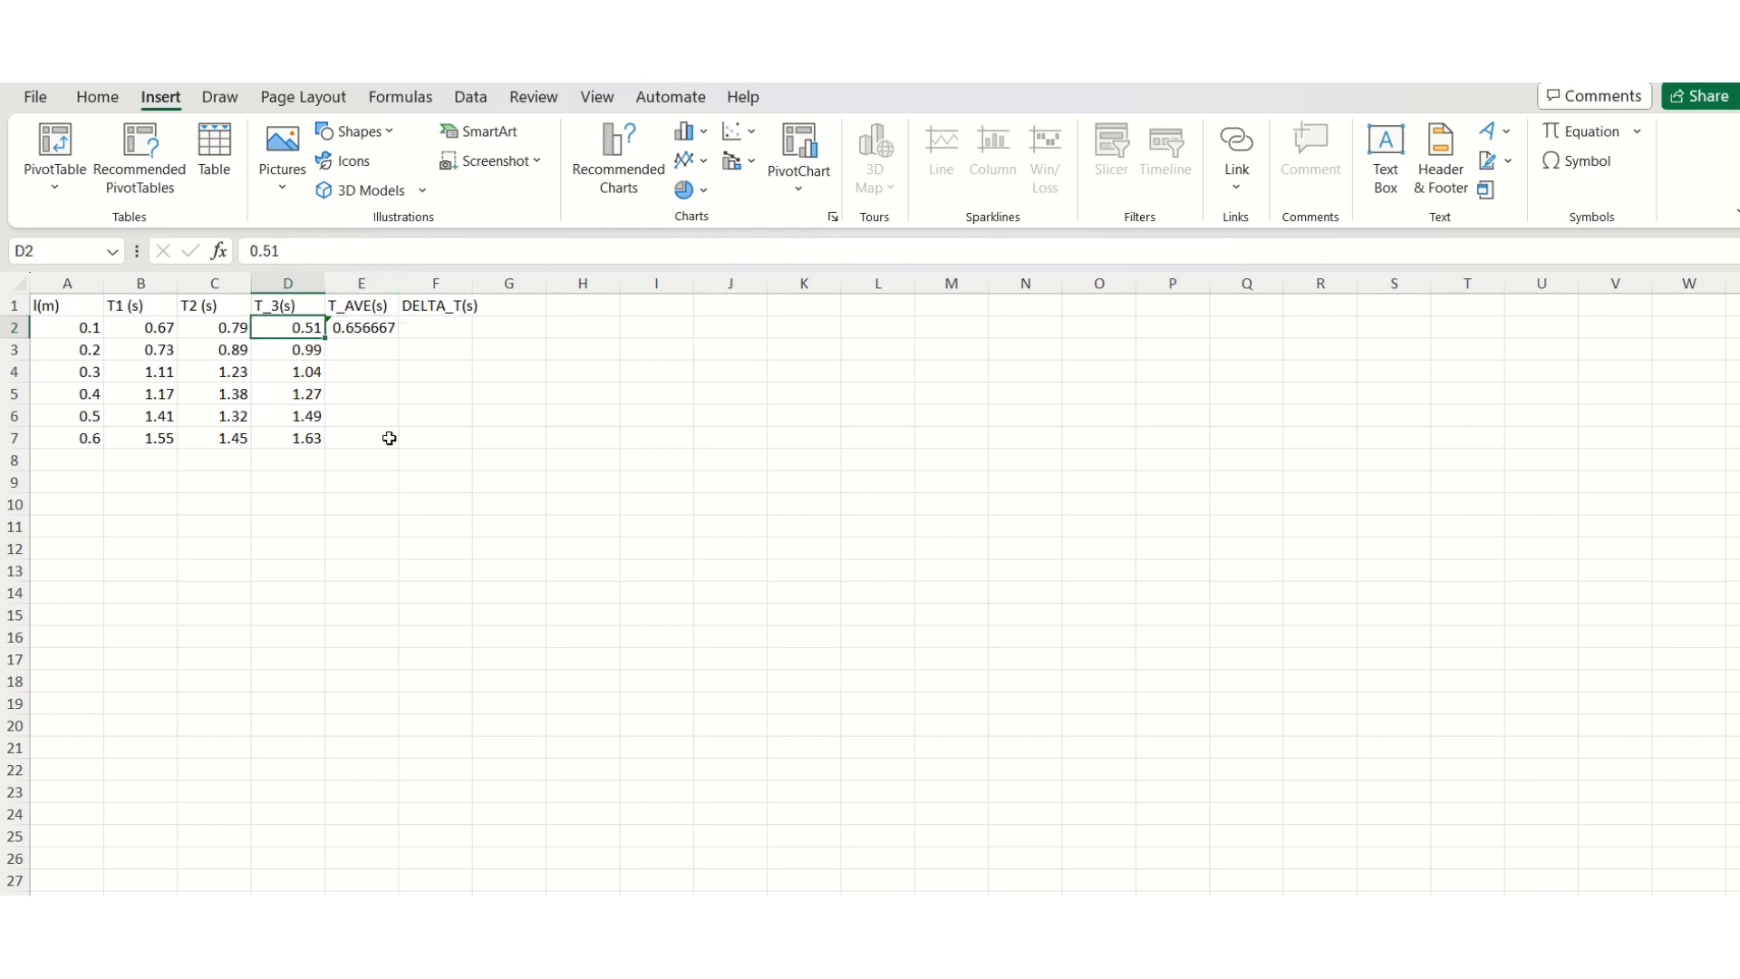
Copy the average formula from E2 into cells E3 to E7.
{"action": "key", "text": "Down"}
{"action": "key", "text": "Up"}
{"action": "key", "text": "Right"}
{"action": "key", "text": "Left"}
{"action": "key", "text": "Right"}
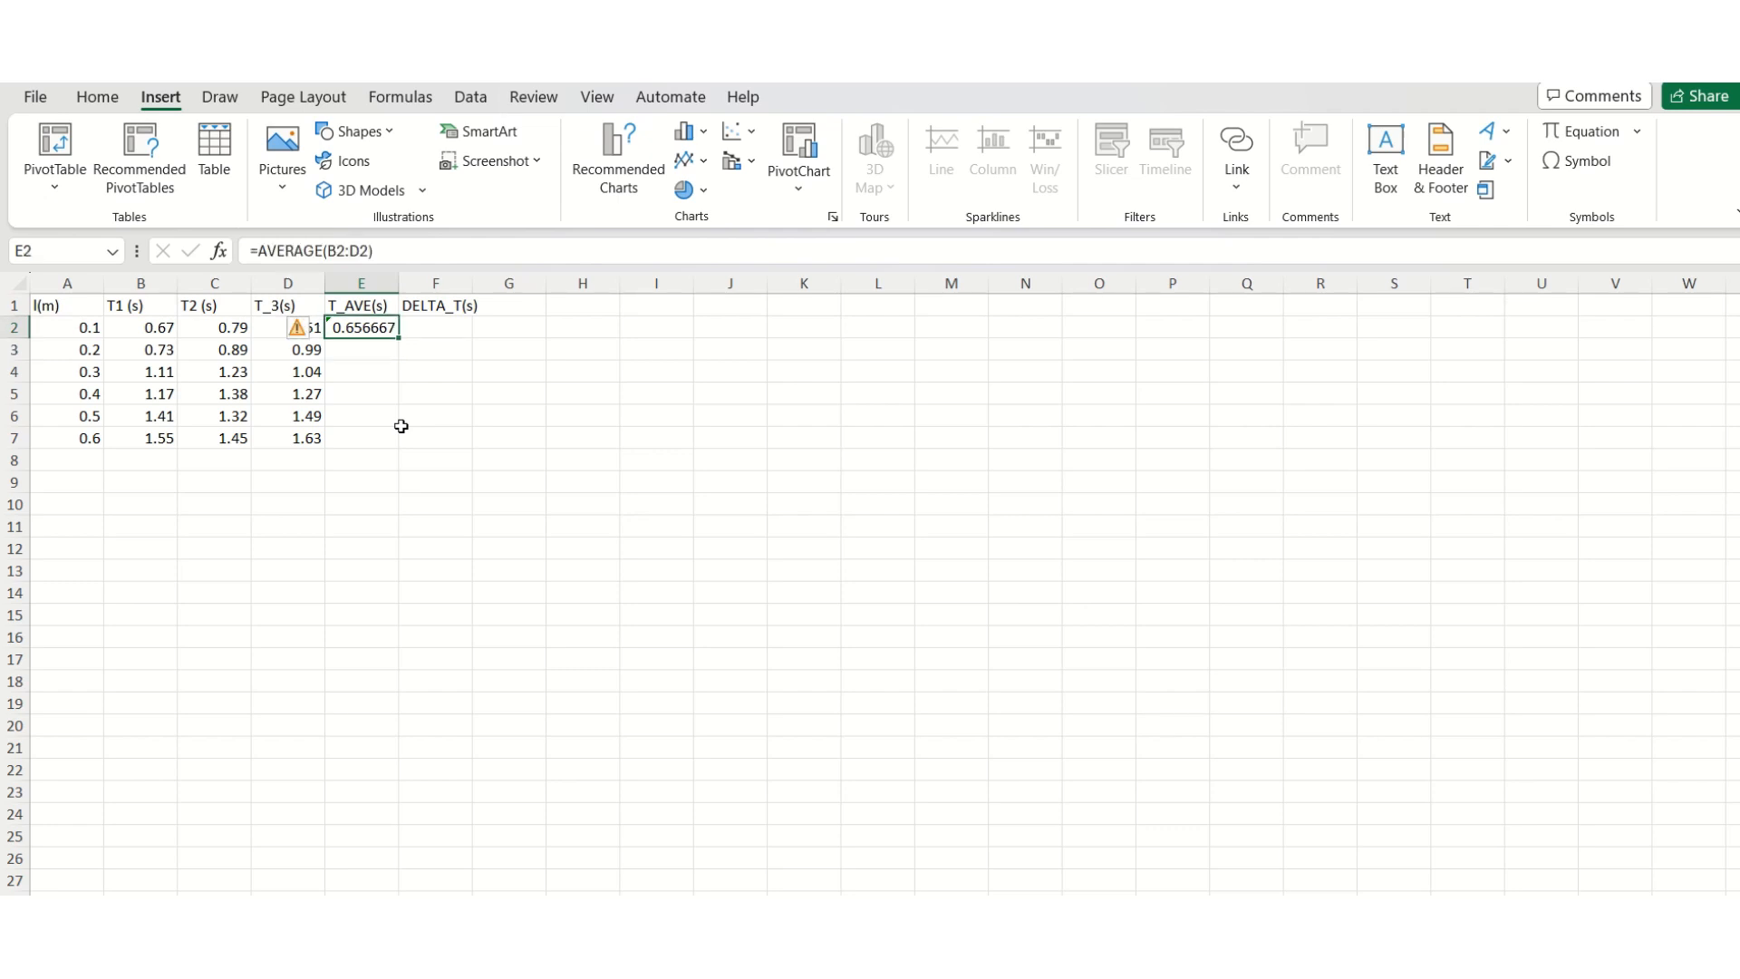
{"action": "right_click", "coordinate": [369, 327]}
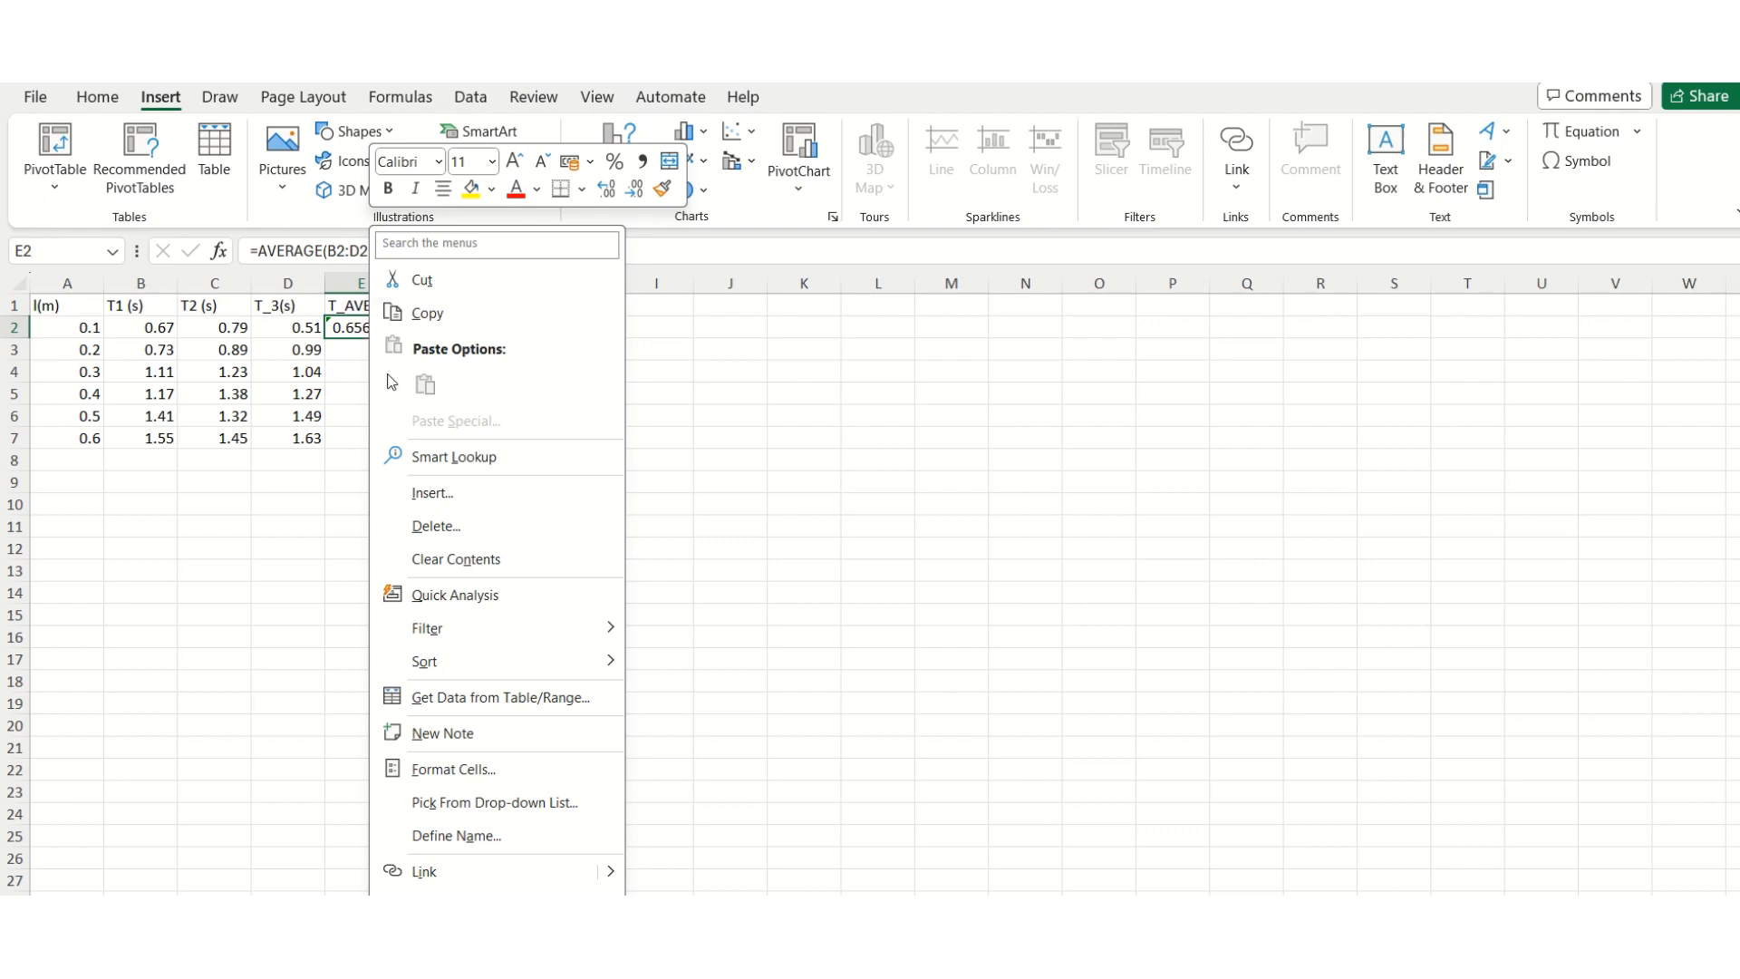
{"action": "left_click", "coordinate": [426, 313]}
{"action": "left_click_drag", "start_coordinate": [385, 351], "coordinate": [384, 437]}
{"action": "right_click", "coordinate": [384, 437]}
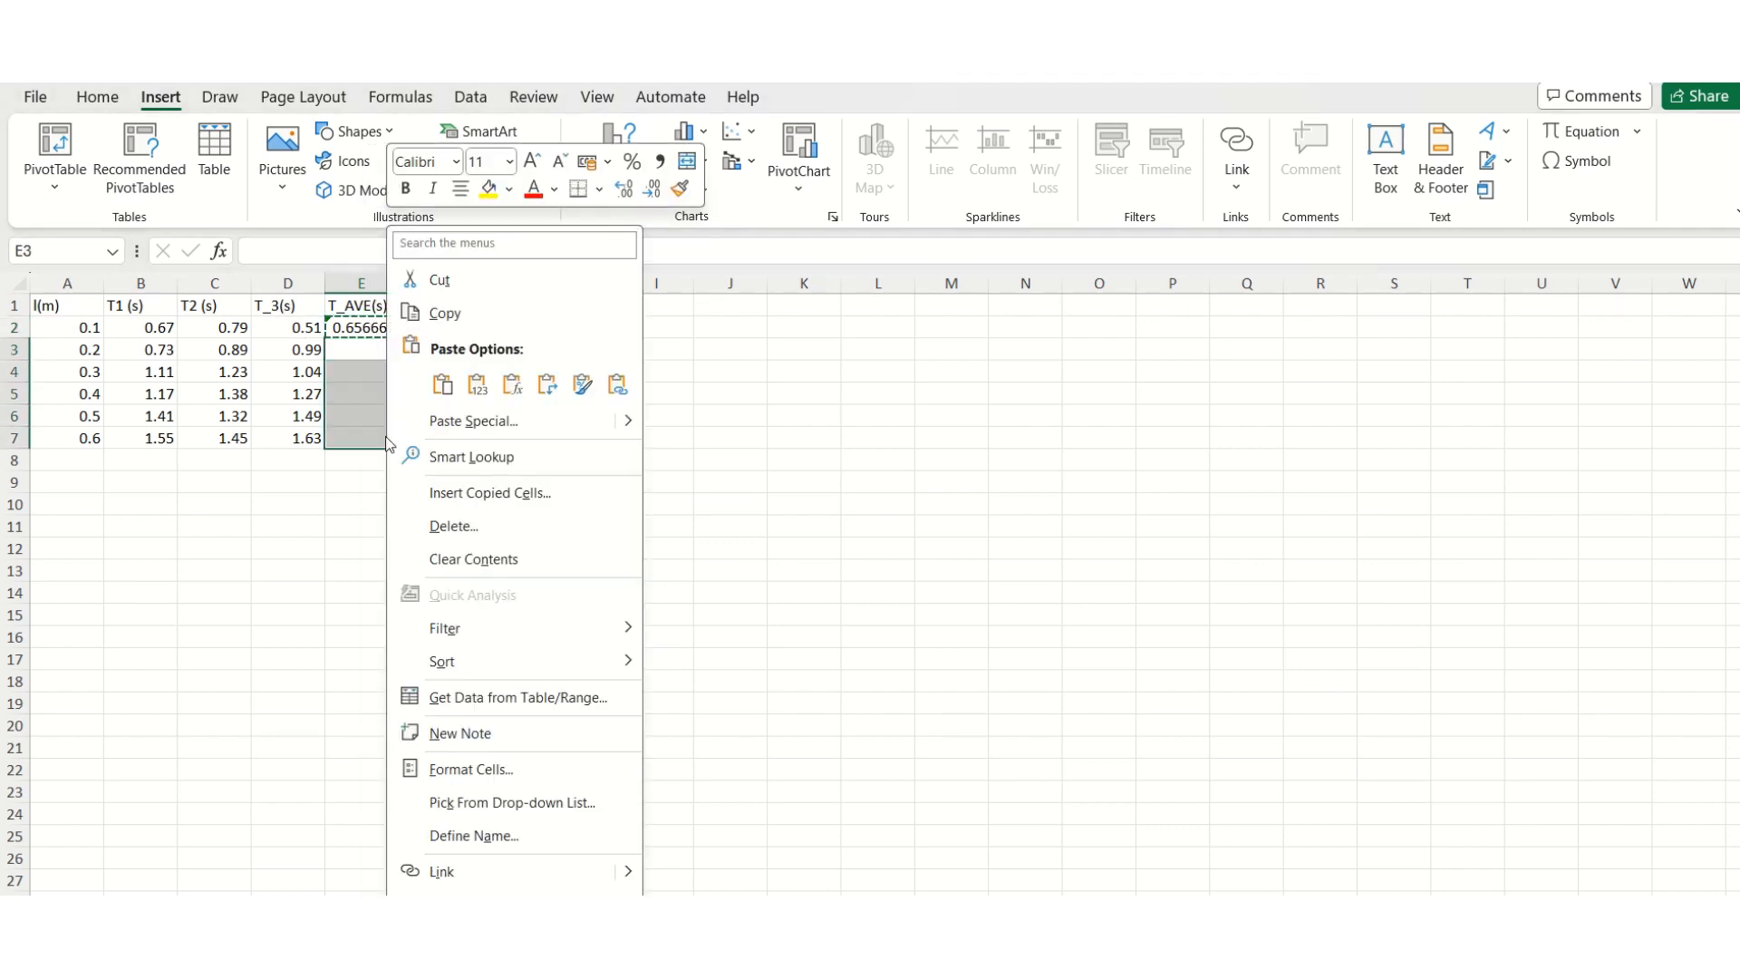
{"action": "left_click", "coordinate": [438, 385]}
{"action": "left_click", "coordinate": [547, 553]}
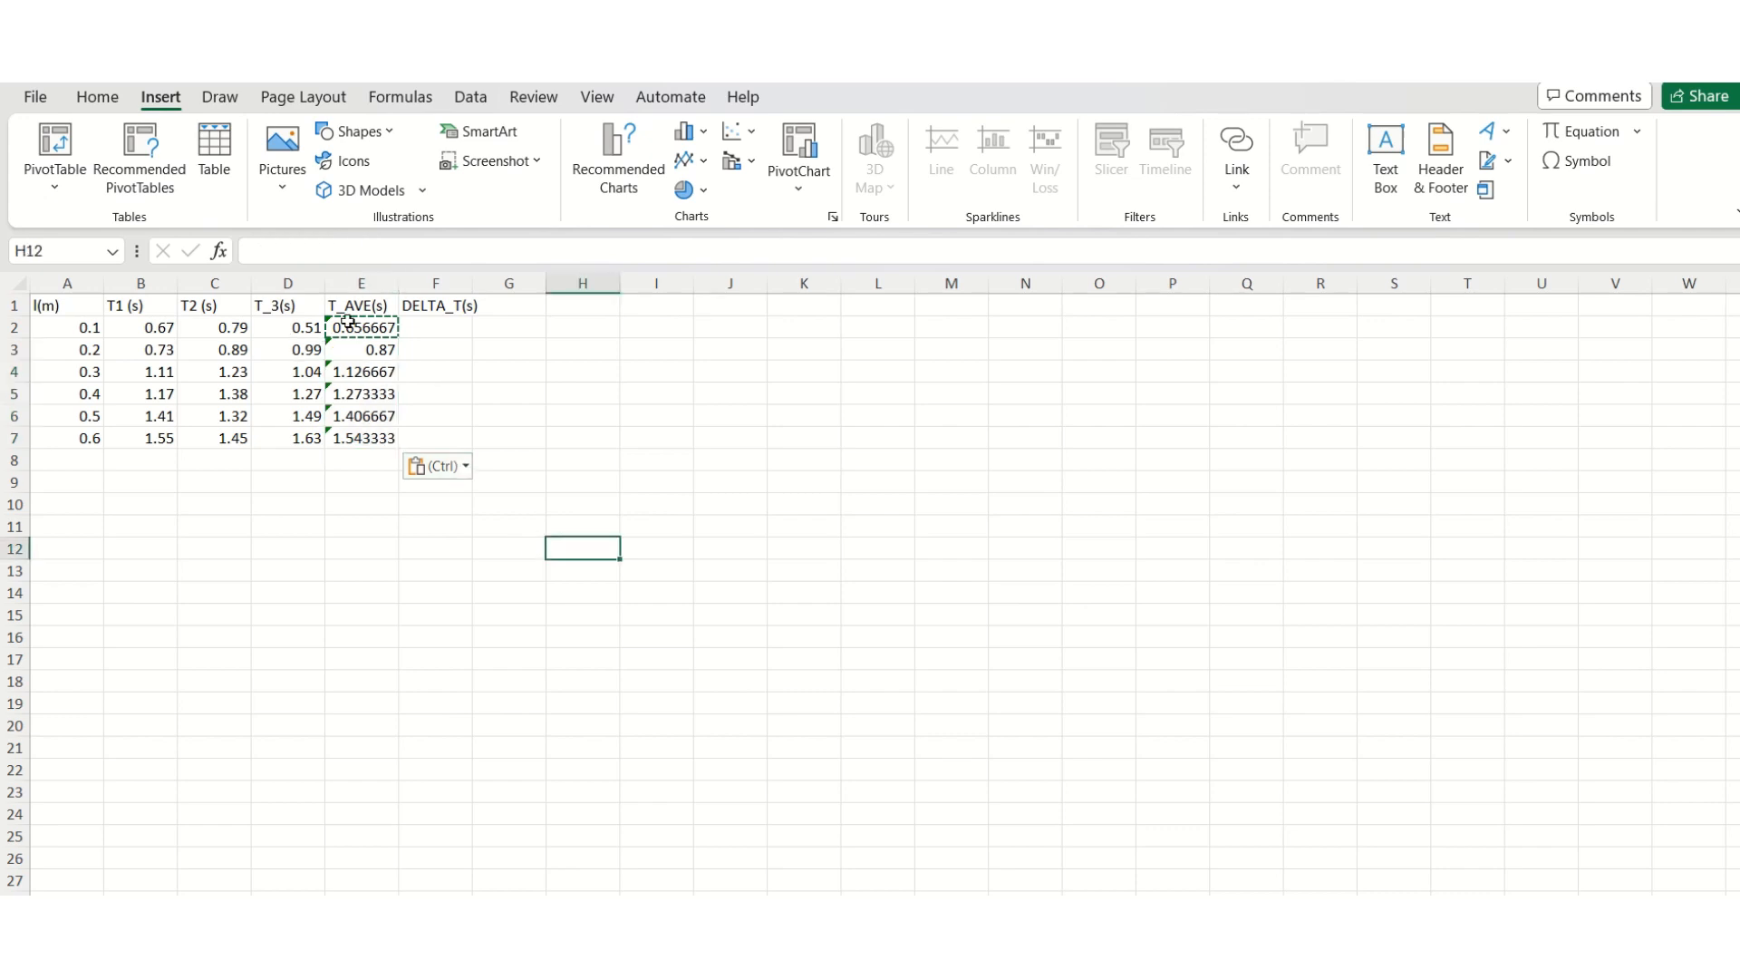
{"action": "left_click", "coordinate": [317, 609]}
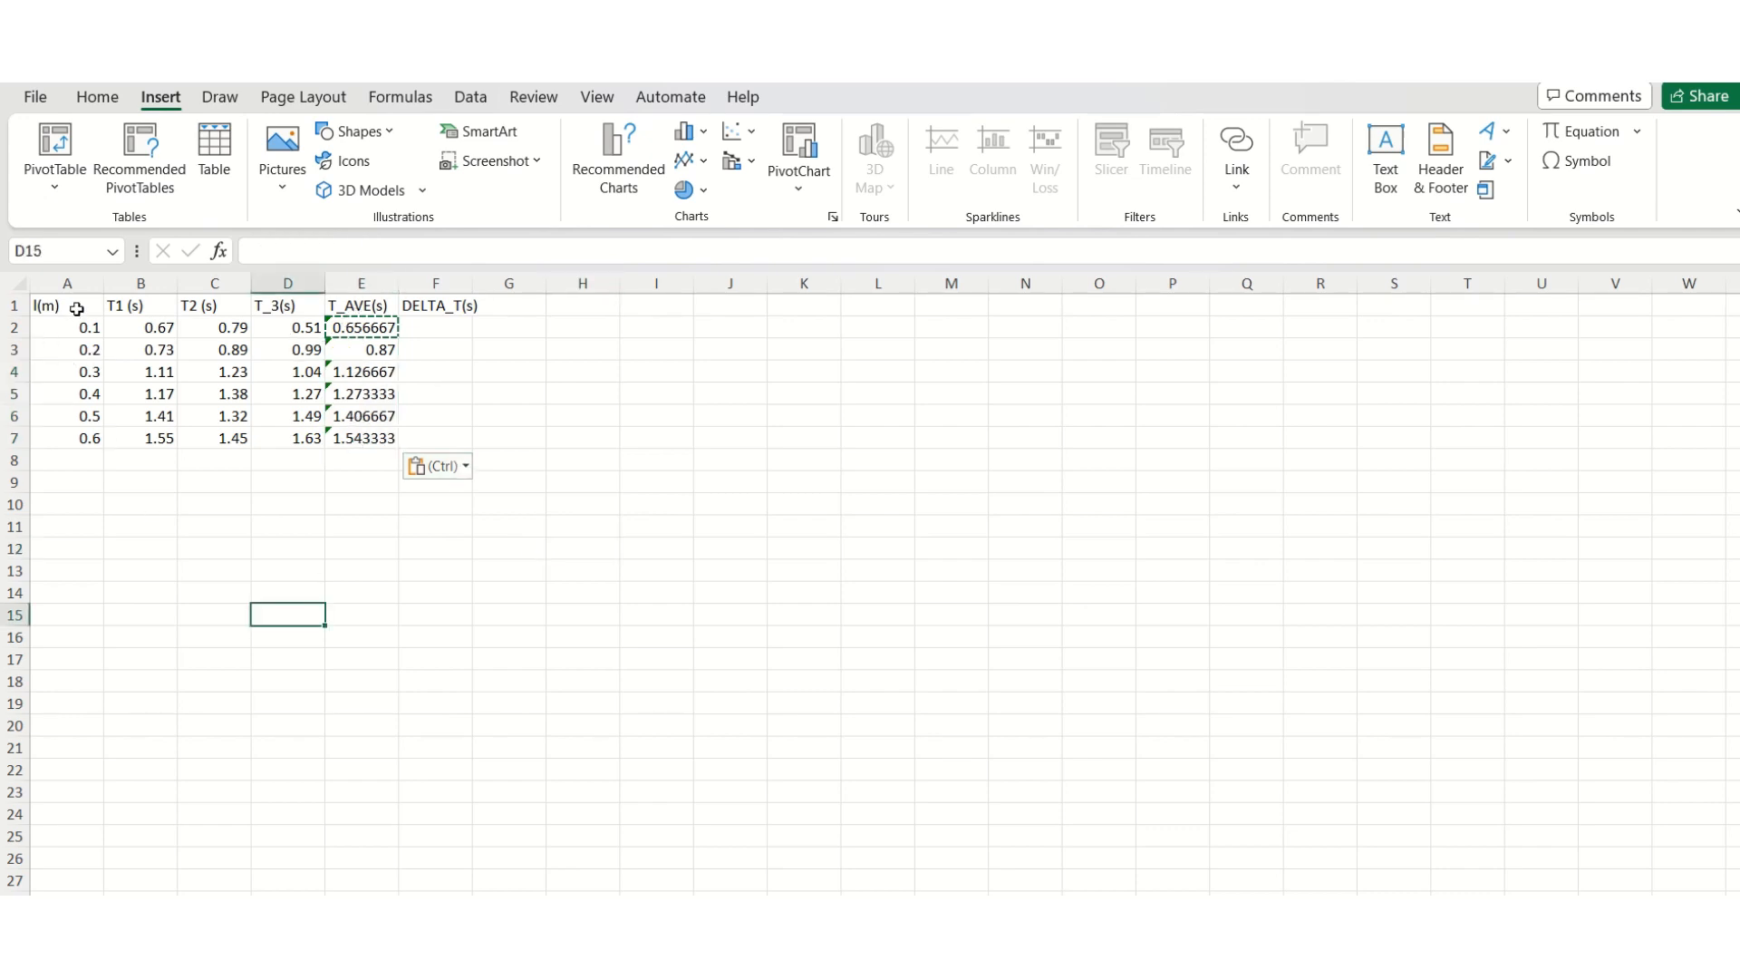
Insert a markers-only scatter chart of T_AVE(s) against l(m) using A1:A7 and E1:E7.
{"action": "left_click_drag", "start_coordinate": [77, 309], "coordinate": [58, 437]}
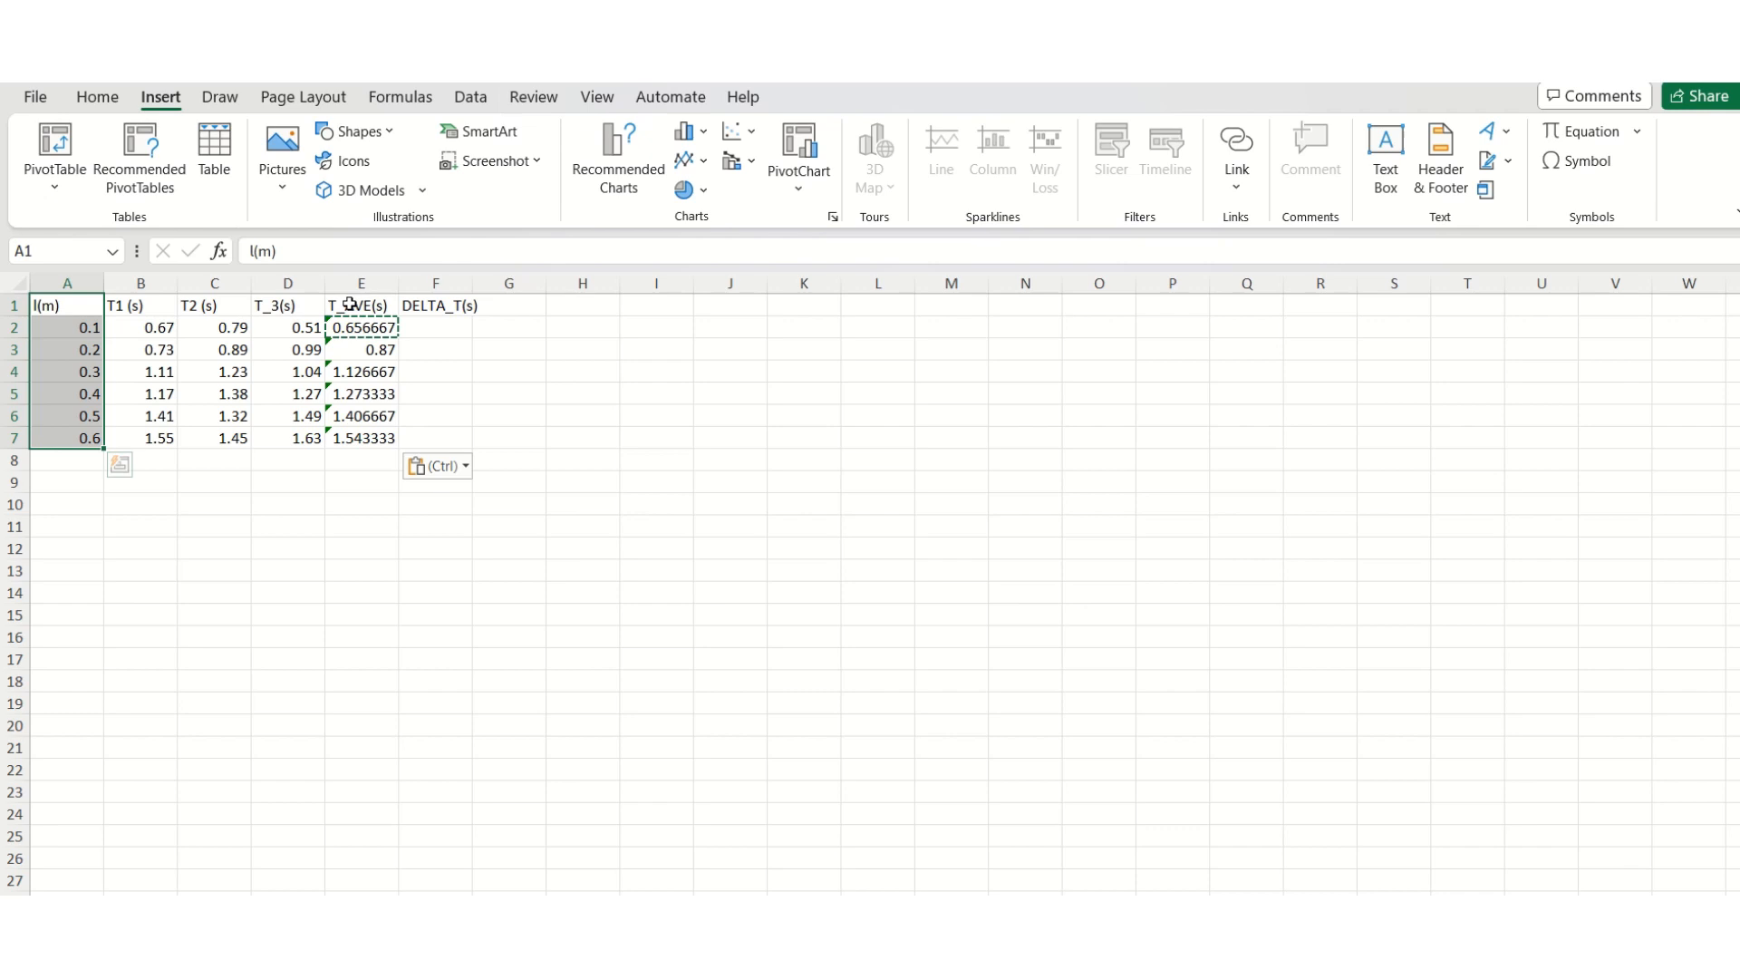
{"action": "left_click_drag", "start_coordinate": [349, 305], "coordinate": [348, 436]}
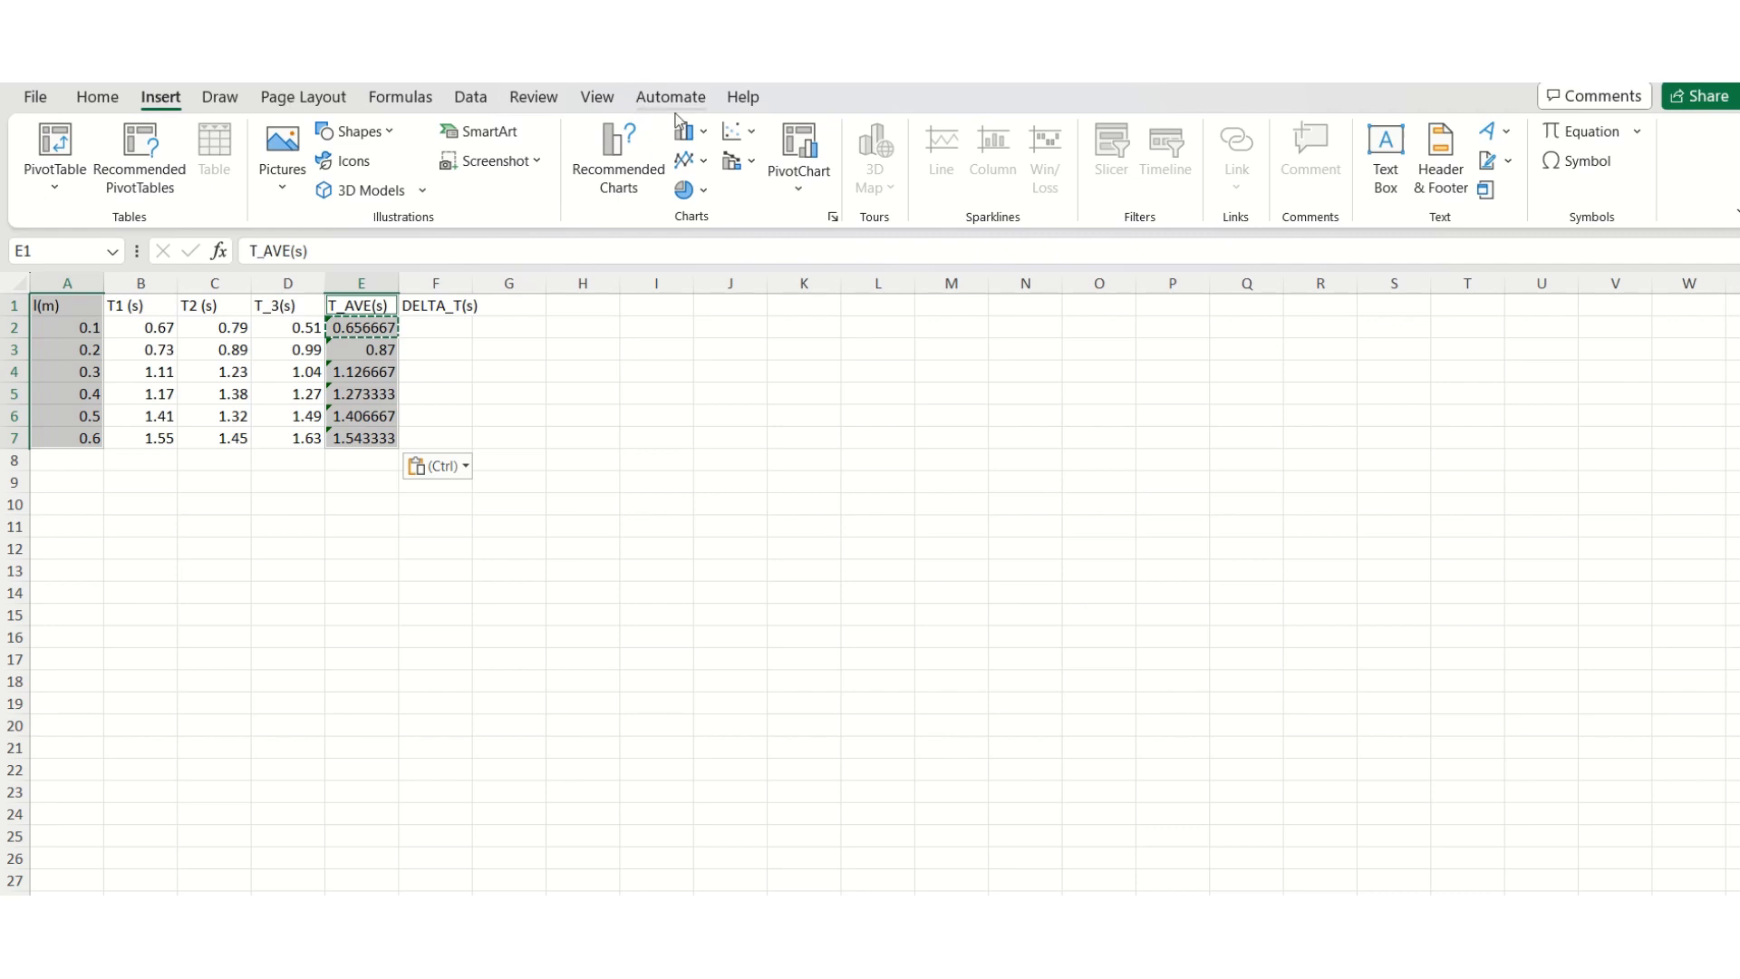
{"action": "left_click", "coordinate": [752, 138]}
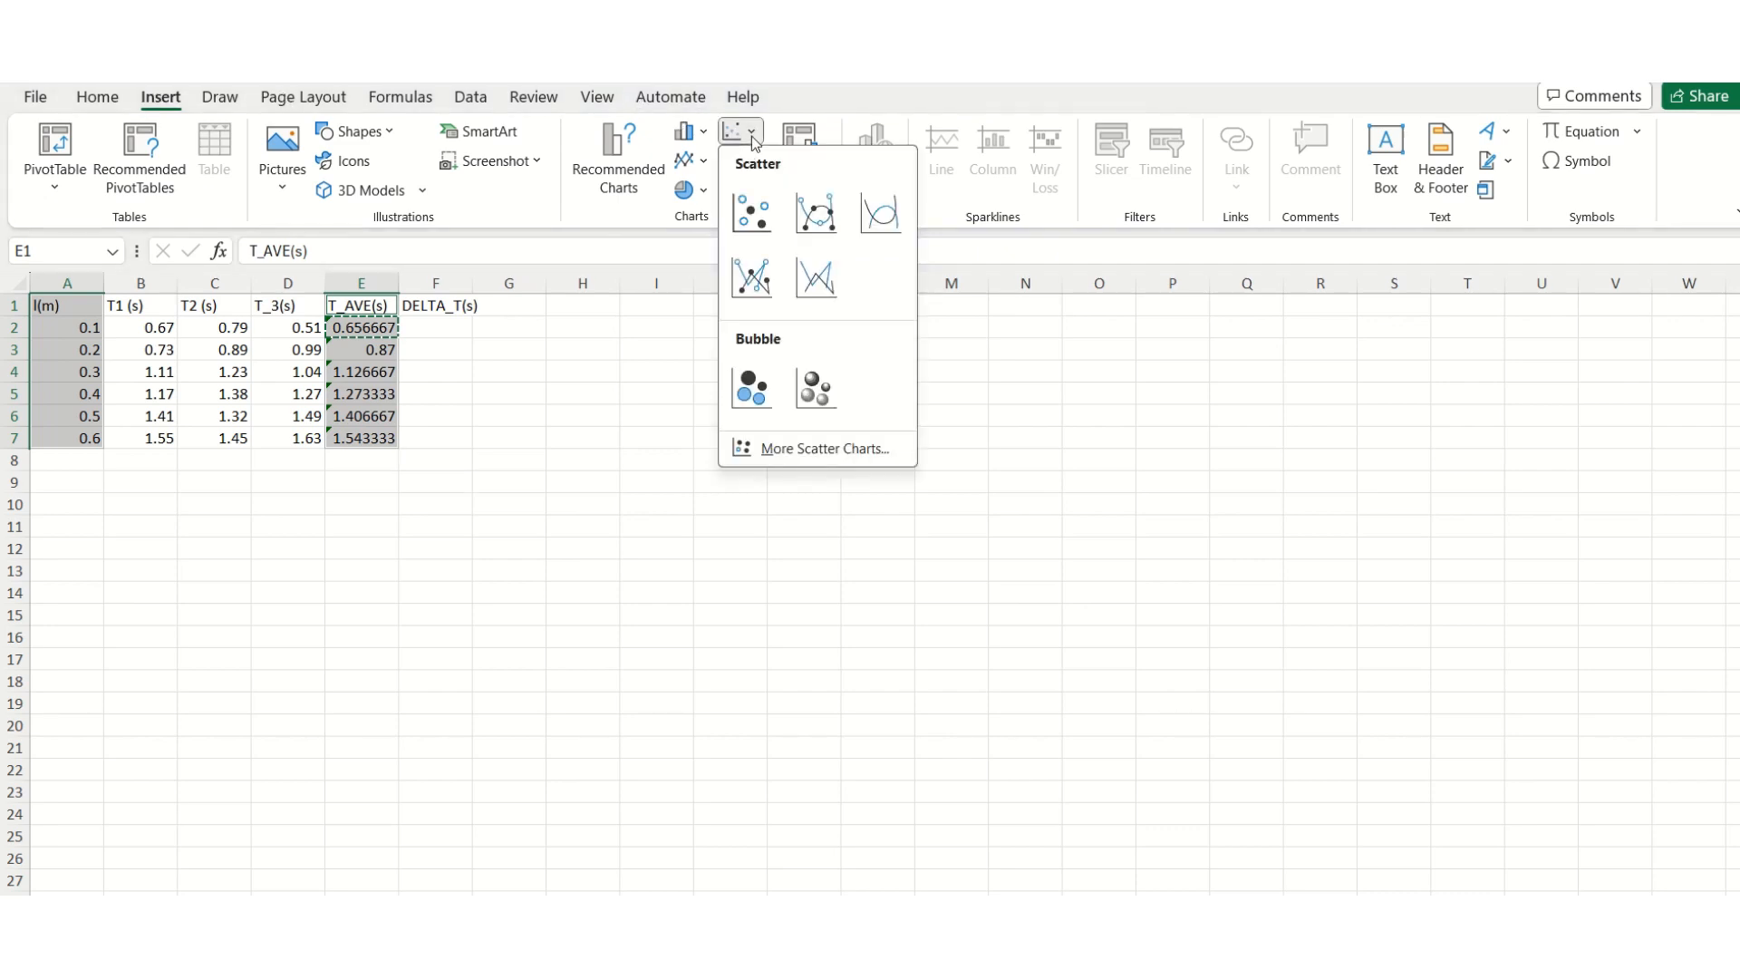
{"action": "left_click", "coordinate": [752, 214]}
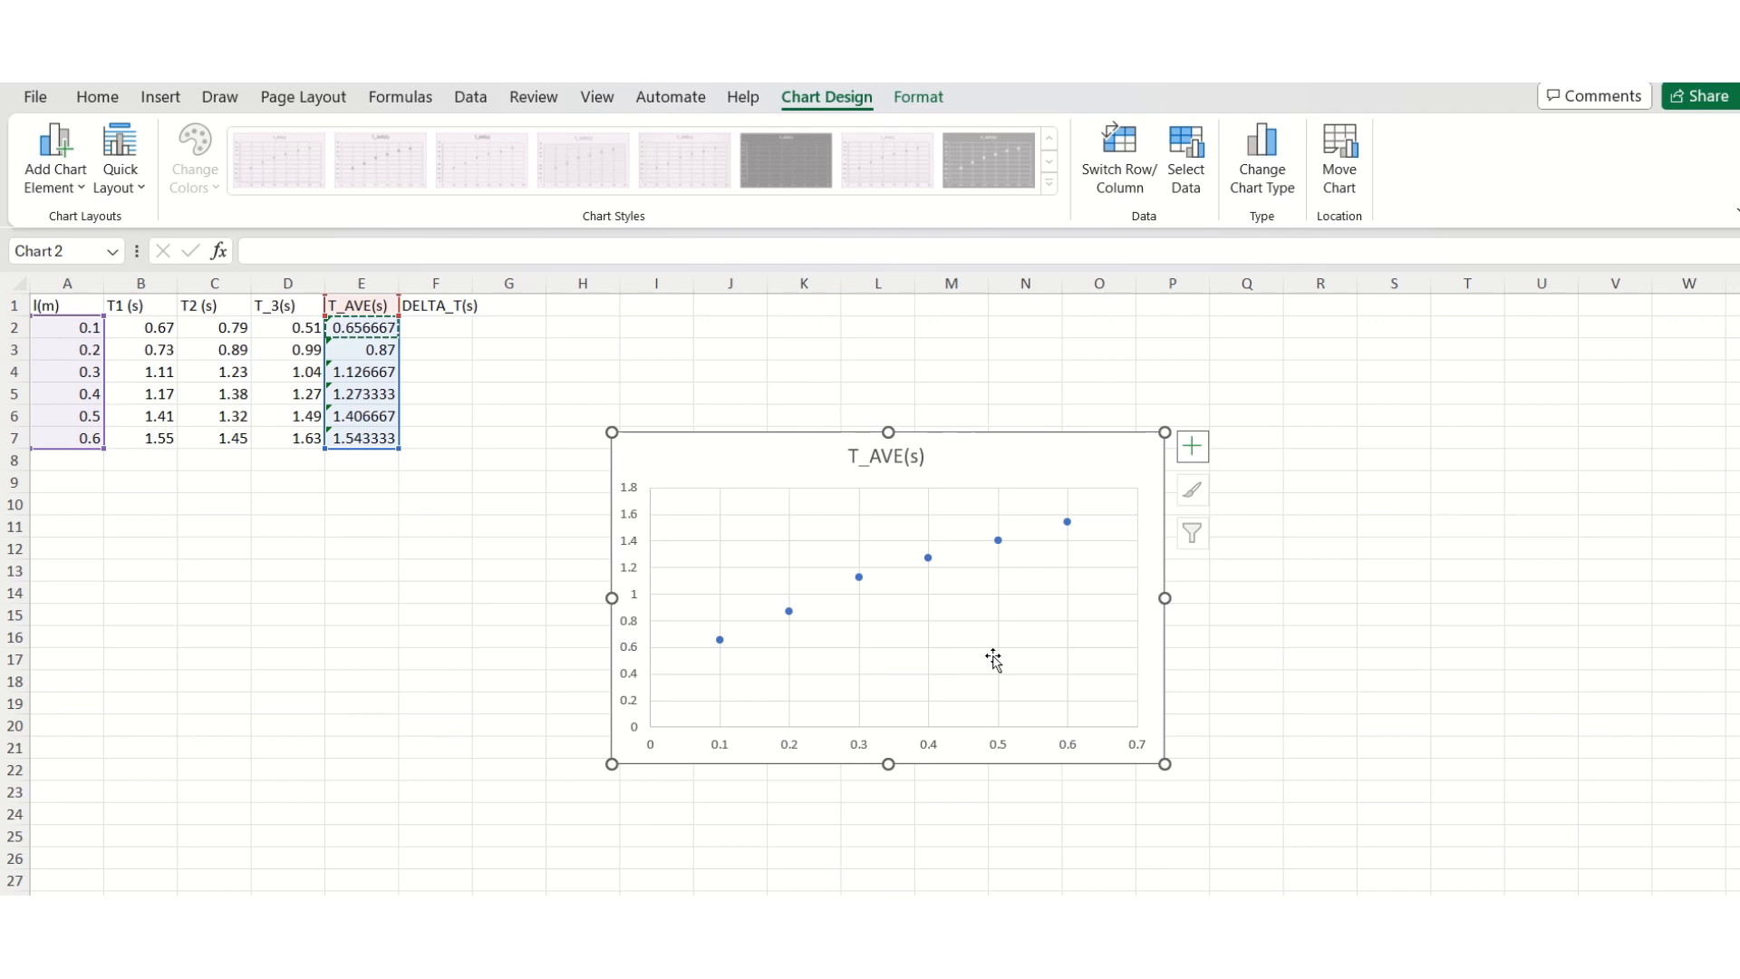
Examine the chart elements that can be added to the scatter chart.
{"action": "left_click", "coordinate": [1213, 441]}
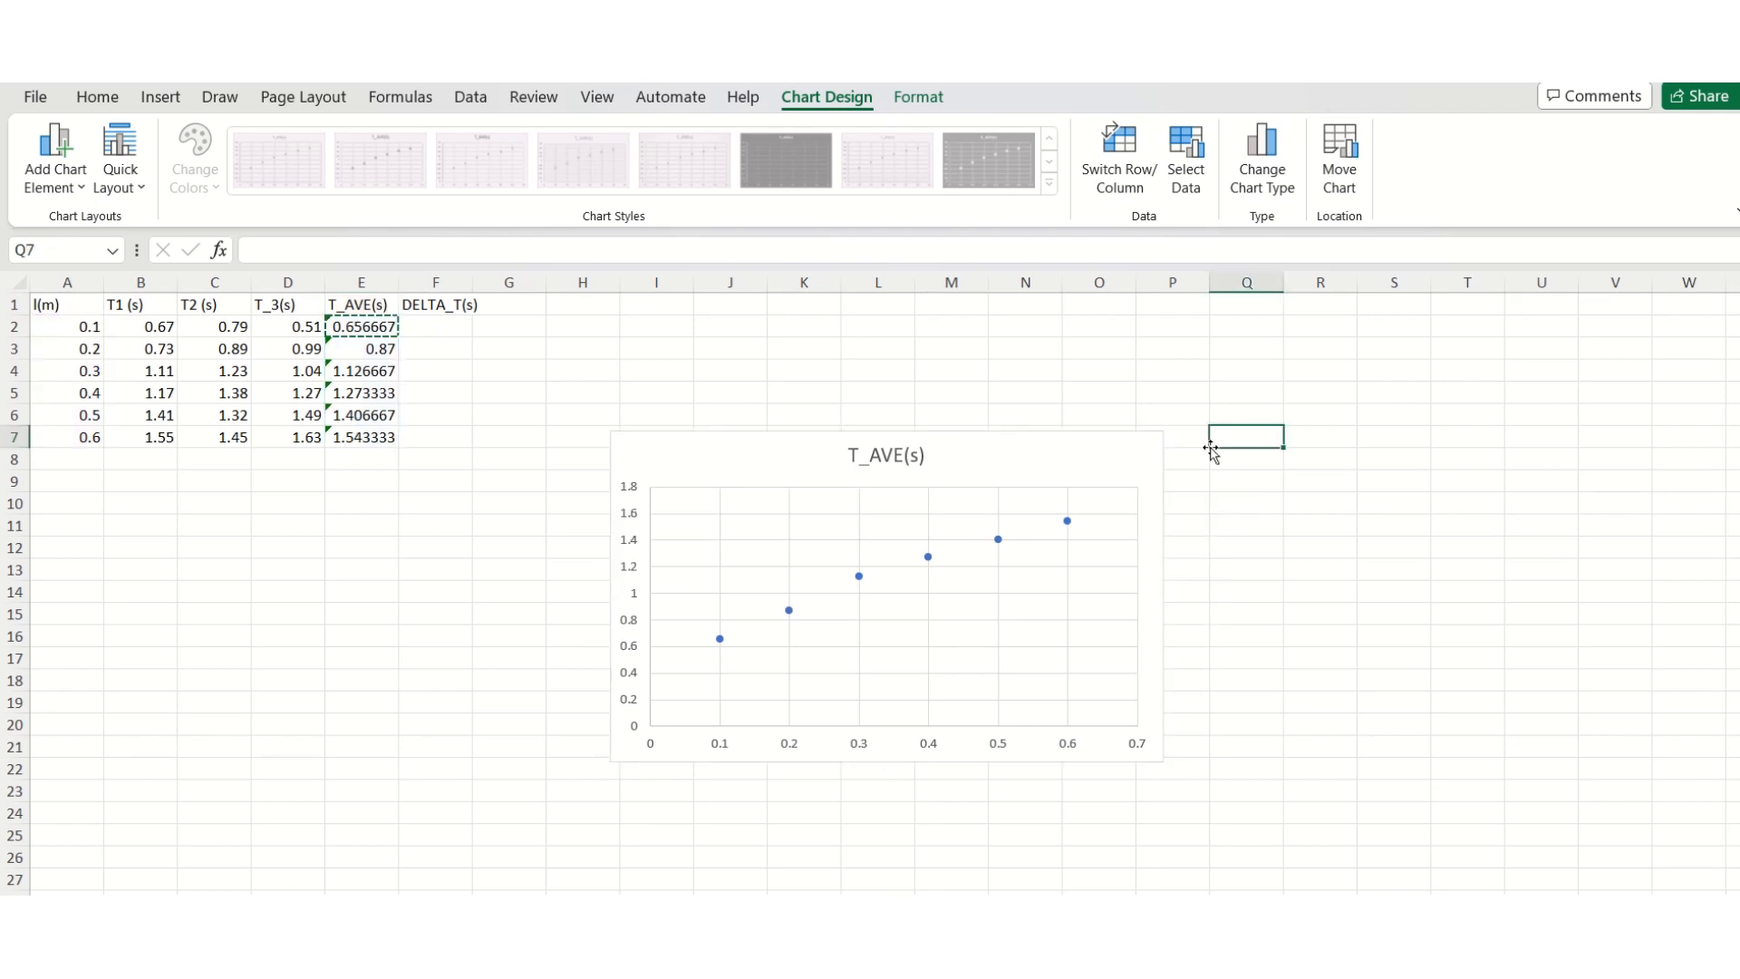
{"action": "left_click", "coordinate": [1075, 550]}
{"action": "left_click", "coordinate": [1193, 446]}
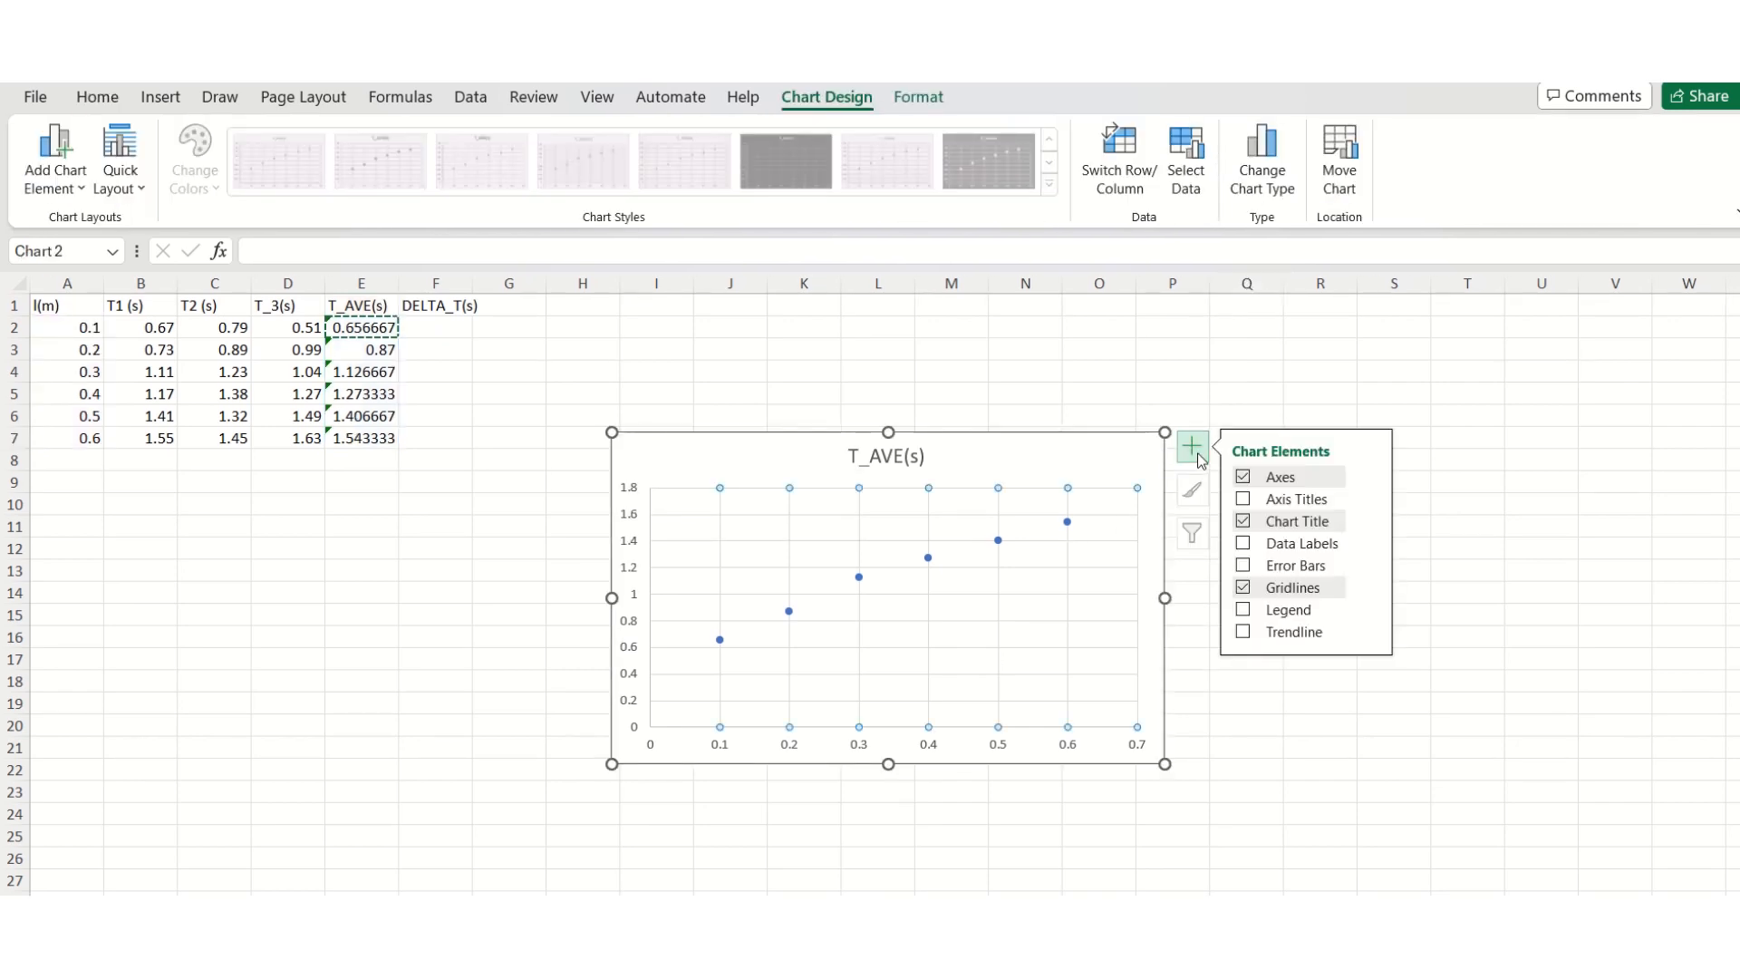
{"action": "left_click", "coordinate": [1265, 504]}
{"action": "left_click", "coordinate": [1192, 446]}
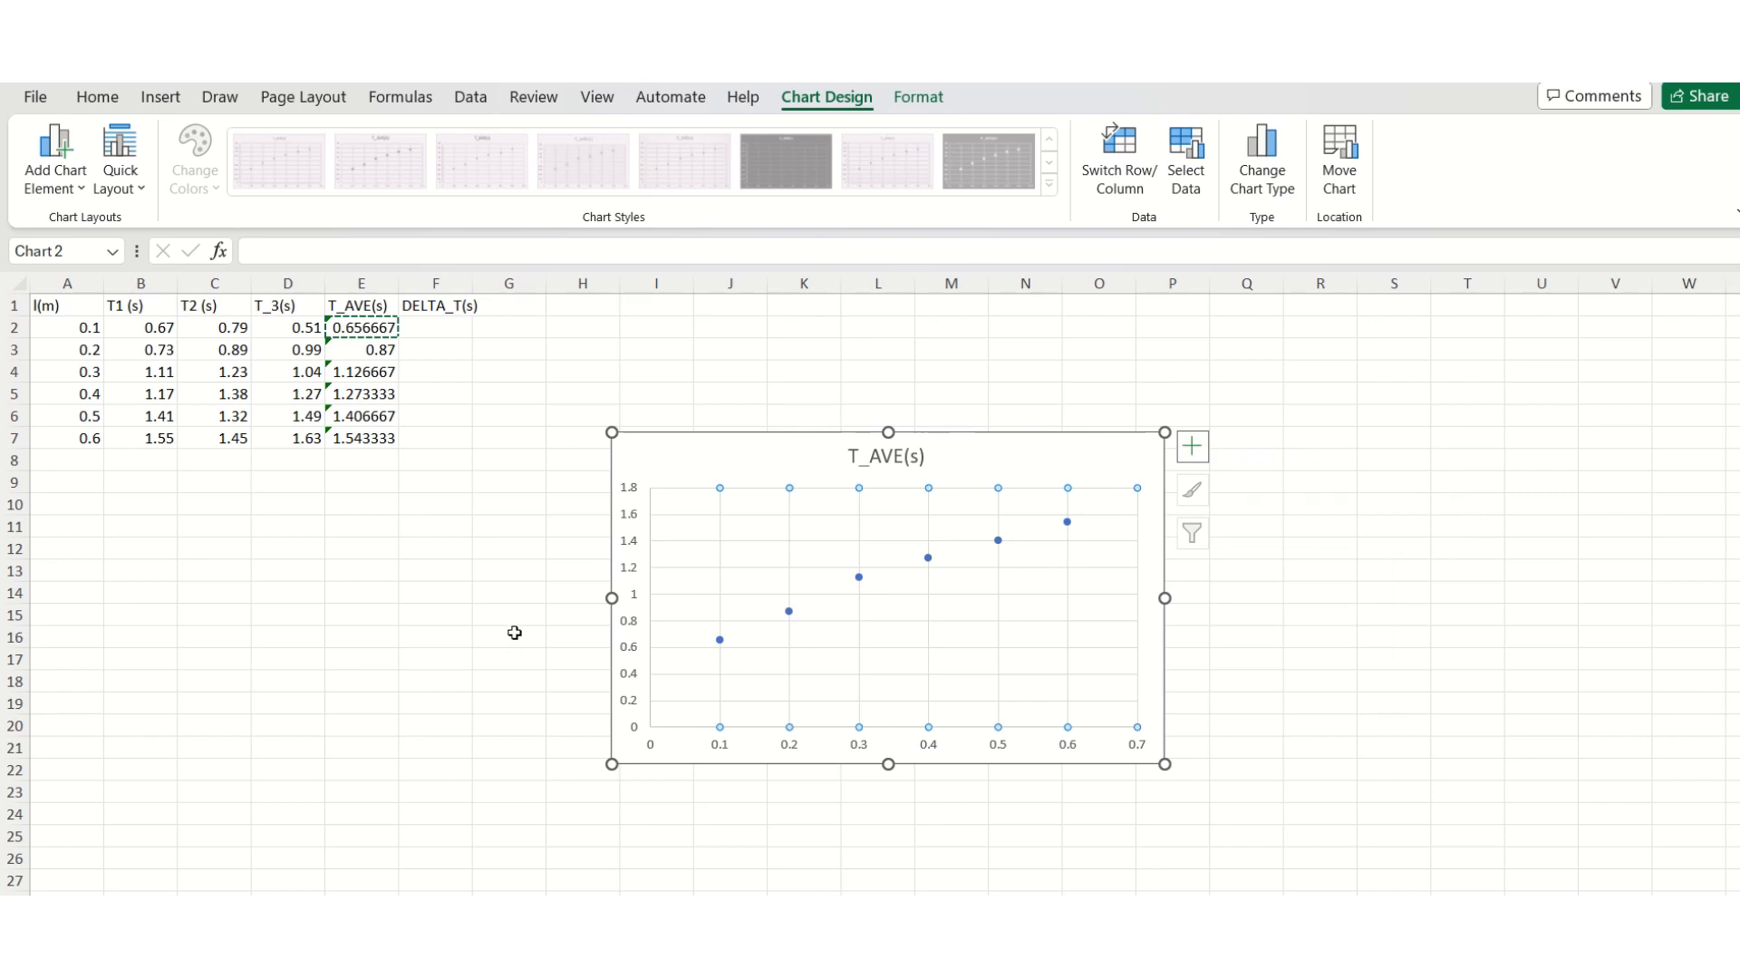
Enter =MAX(B2:D2) in cell F2 under DELTA_T(s) to find the largest of the three period readings.
{"action": "left_click", "coordinate": [444, 337]}
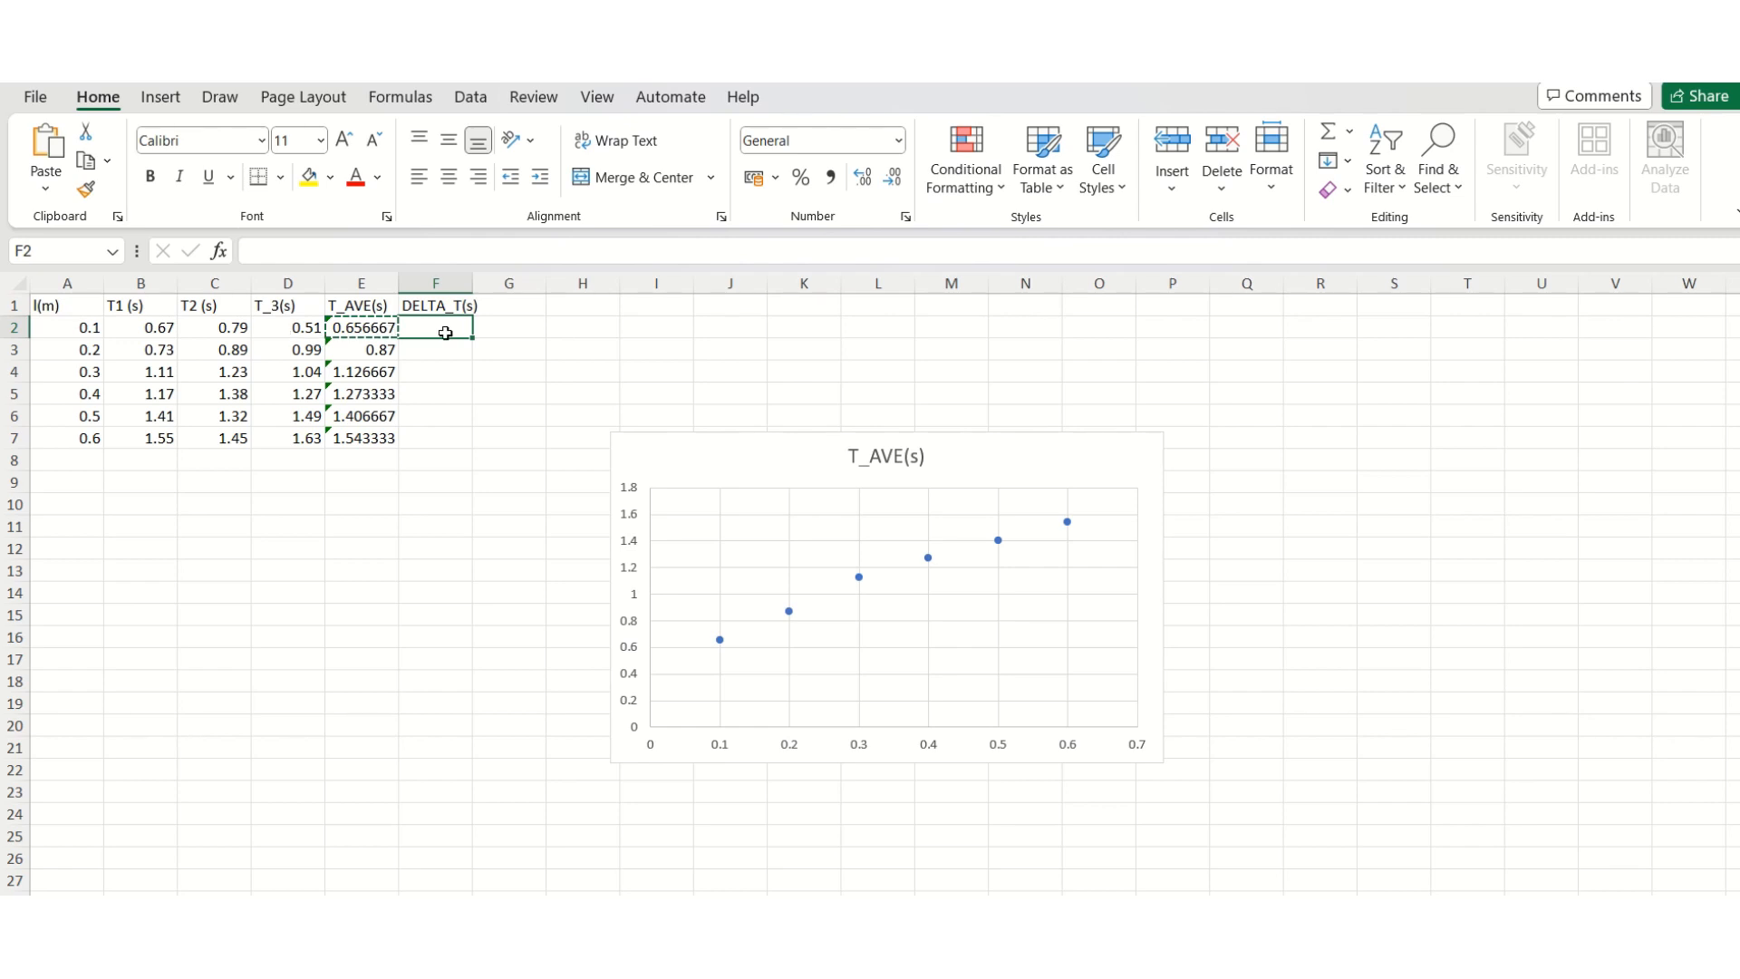
{"action": "type", "text": "="}
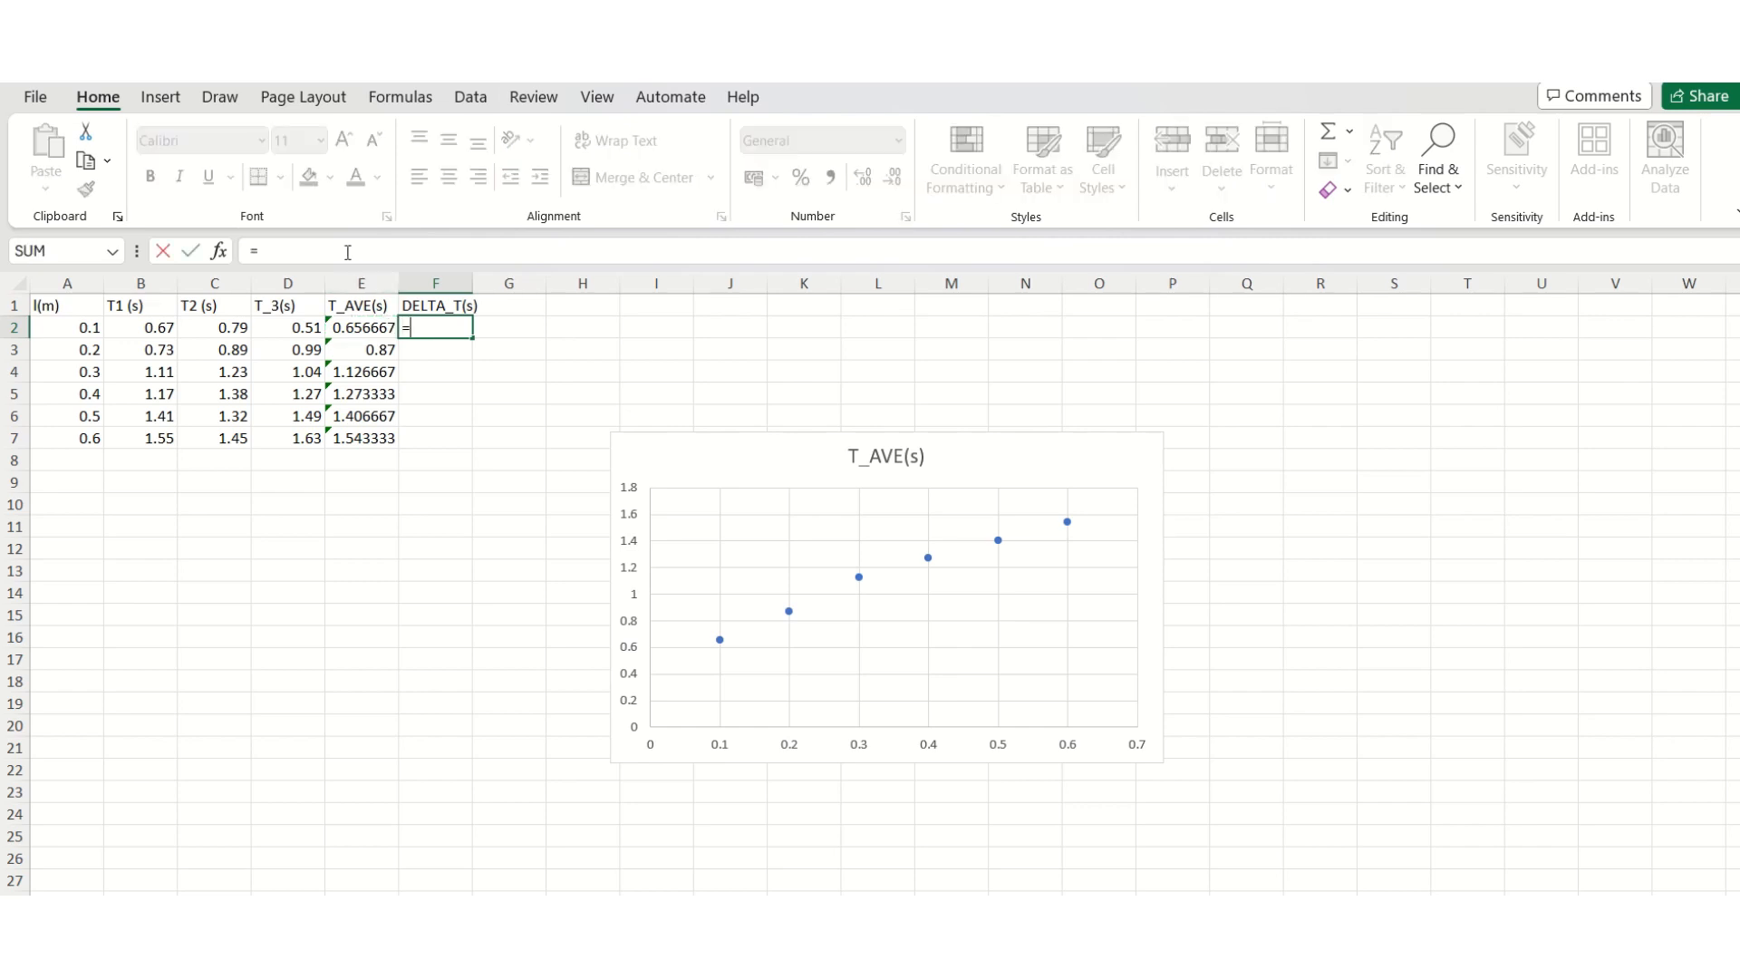
{"action": "type", "text": "M"}
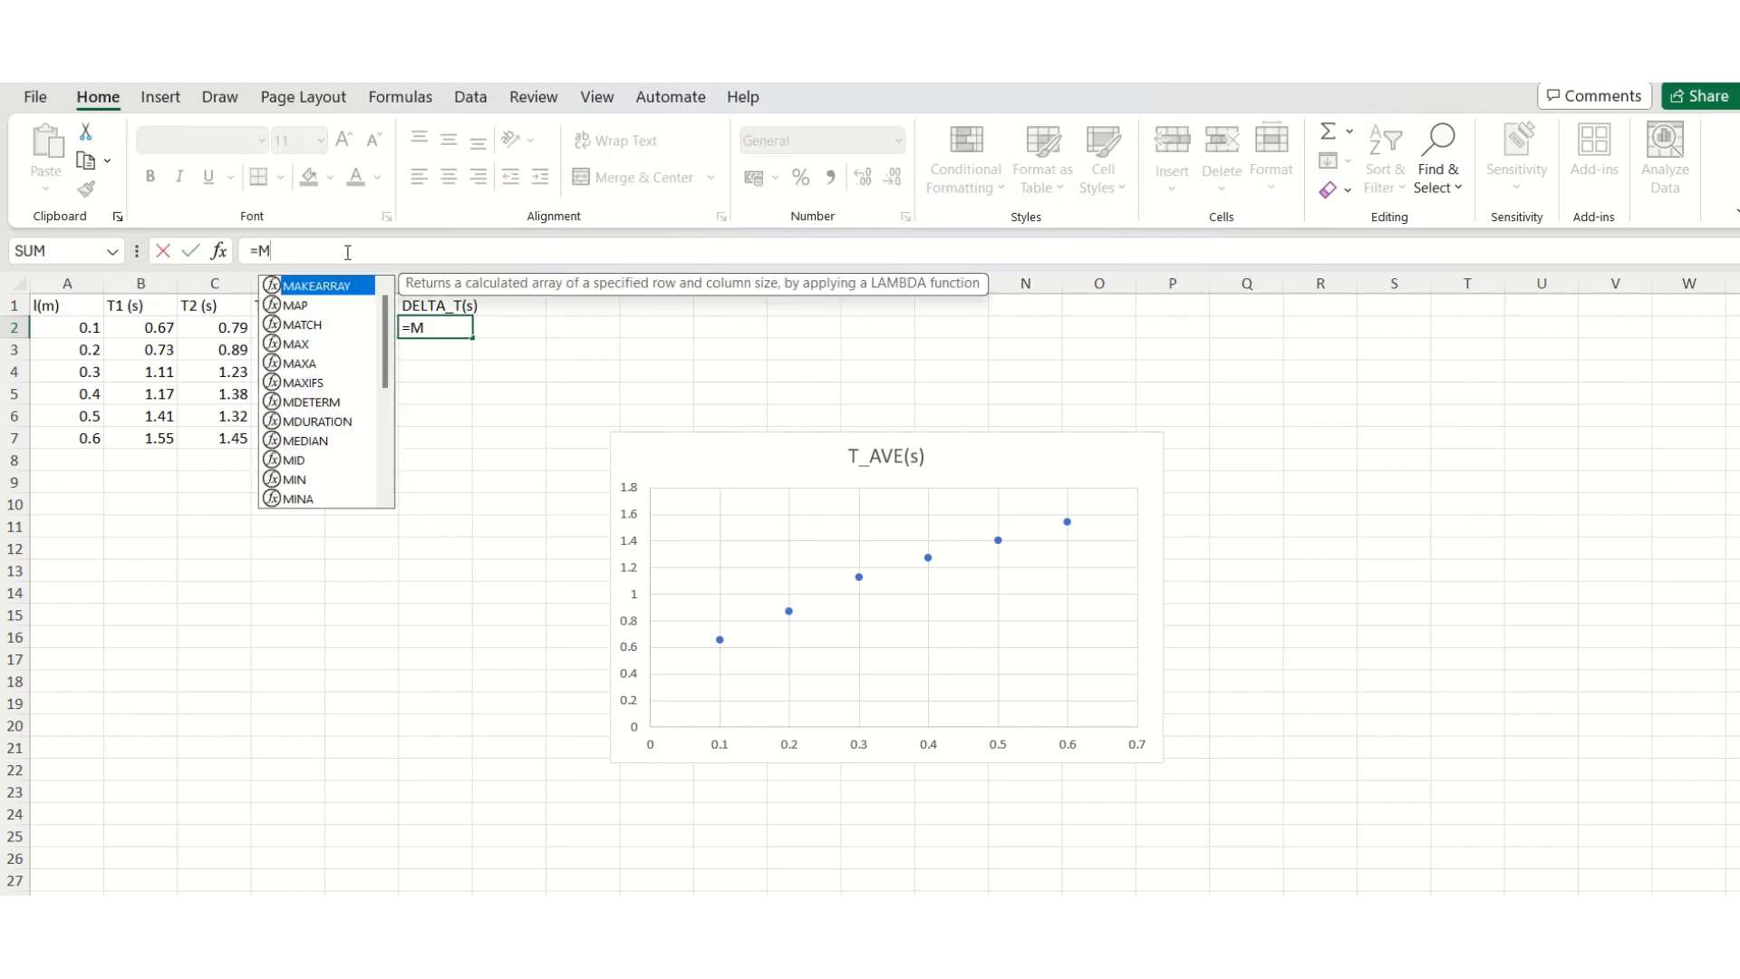
{"action": "type", "text": "AX("}
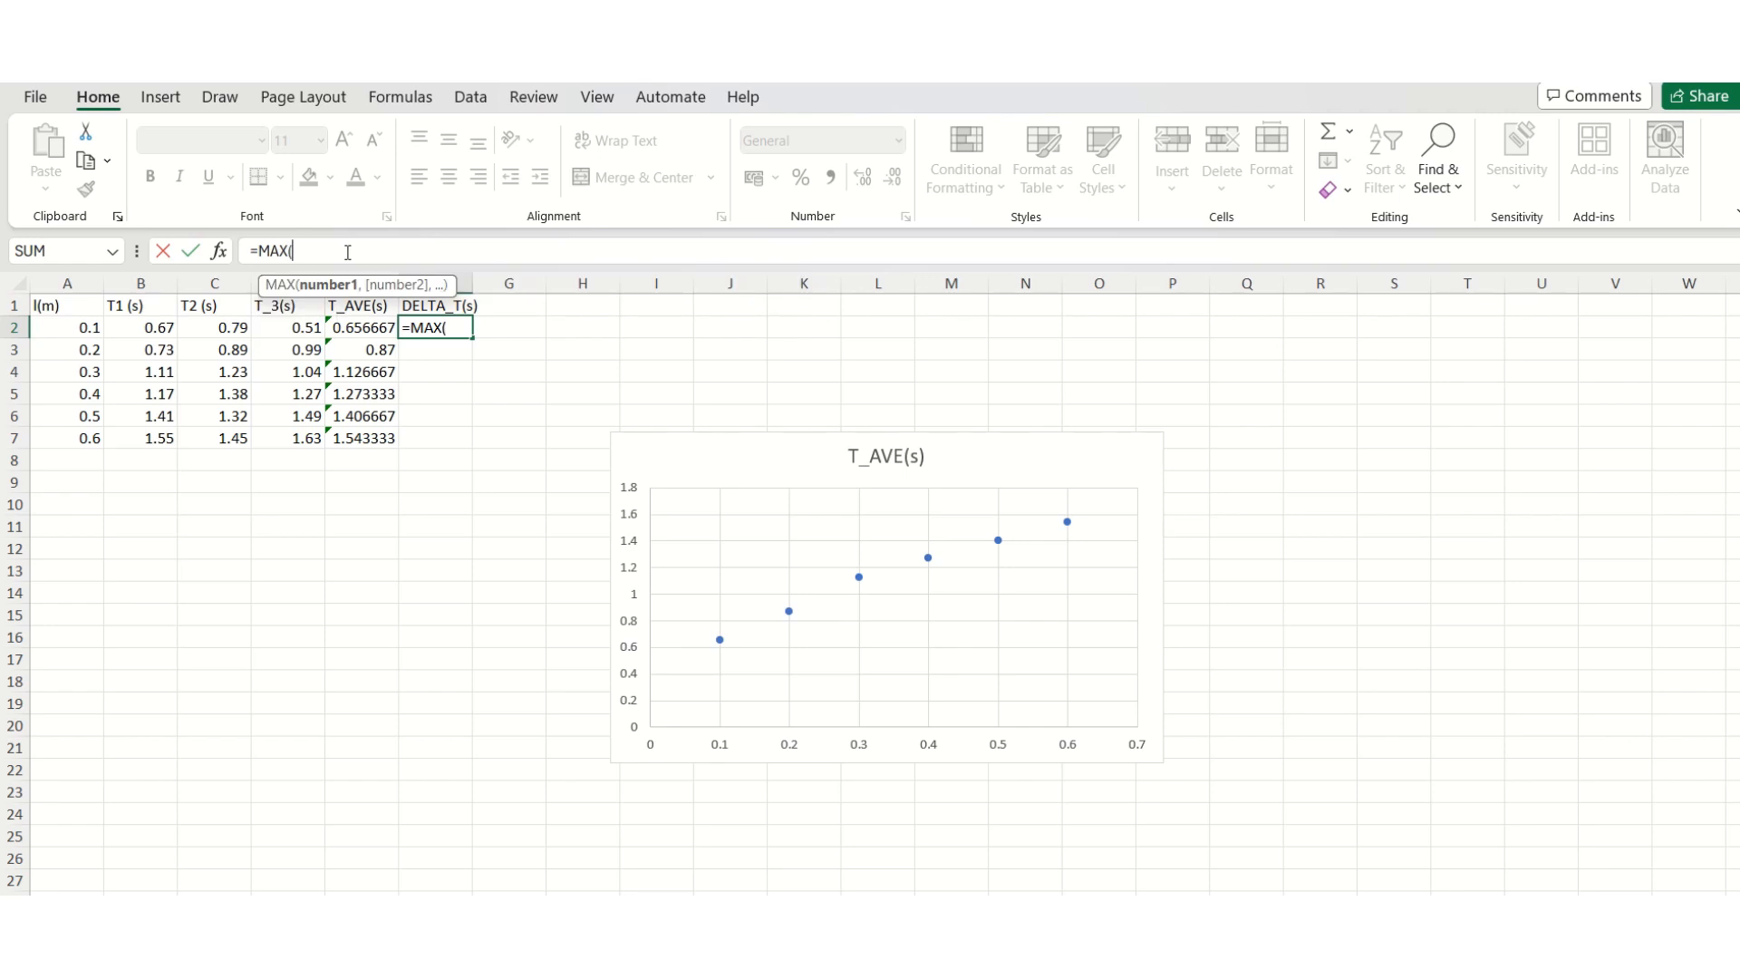
{"action": "left_click_drag", "start_coordinate": [148, 330], "coordinate": [272, 327]}
{"action": "type", "text": ")"}
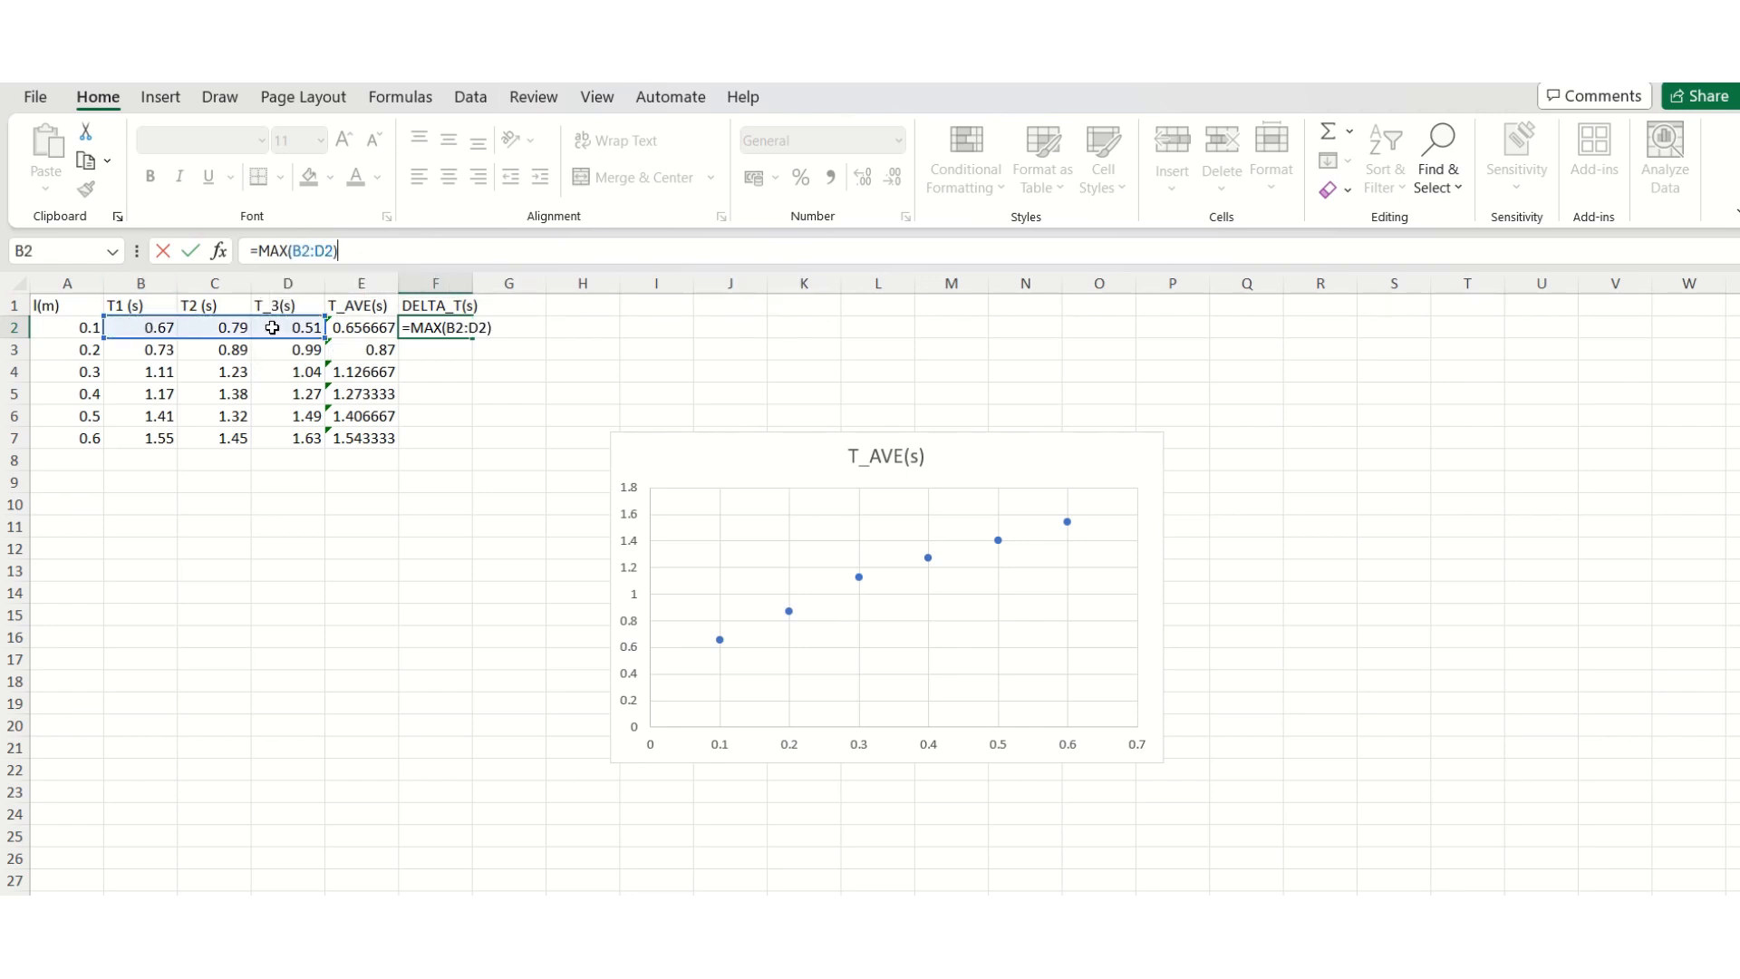
{"action": "key", "text": "Return"}
{"action": "key", "text": "Up"}
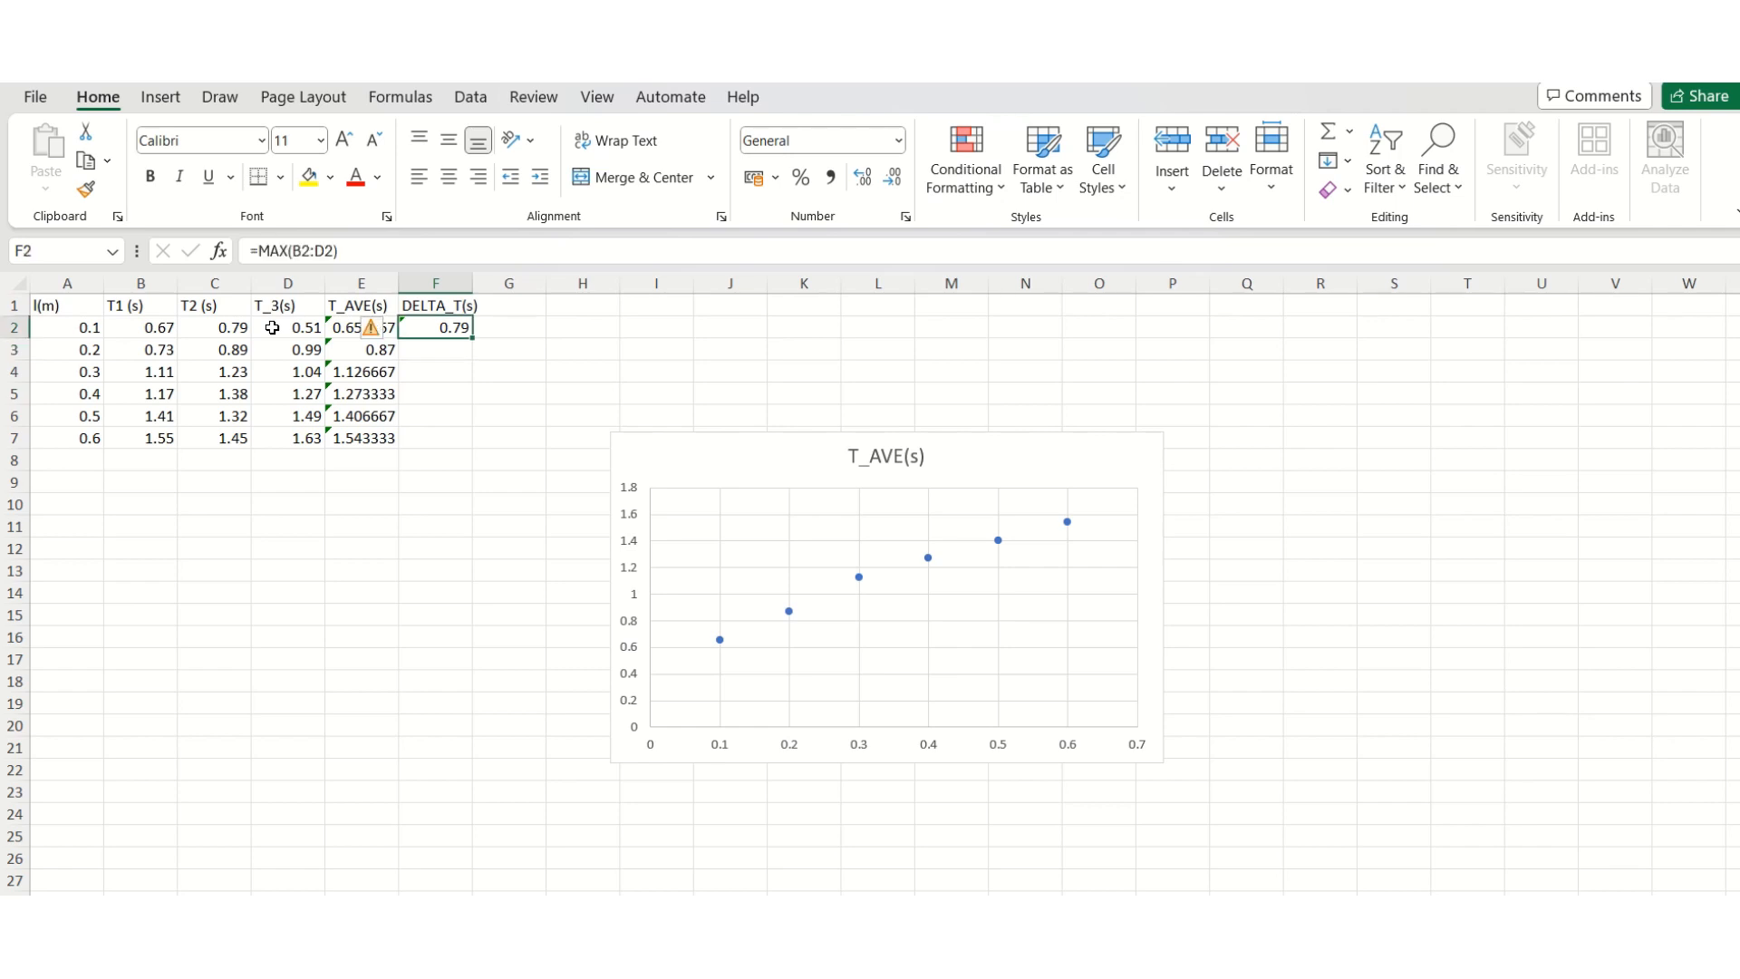
Extend the F2 formula to subtract the smallest reading, making it =MAX(B2:D2) - MIN(B2:D2).
{"action": "left_click", "coordinate": [361, 255]}
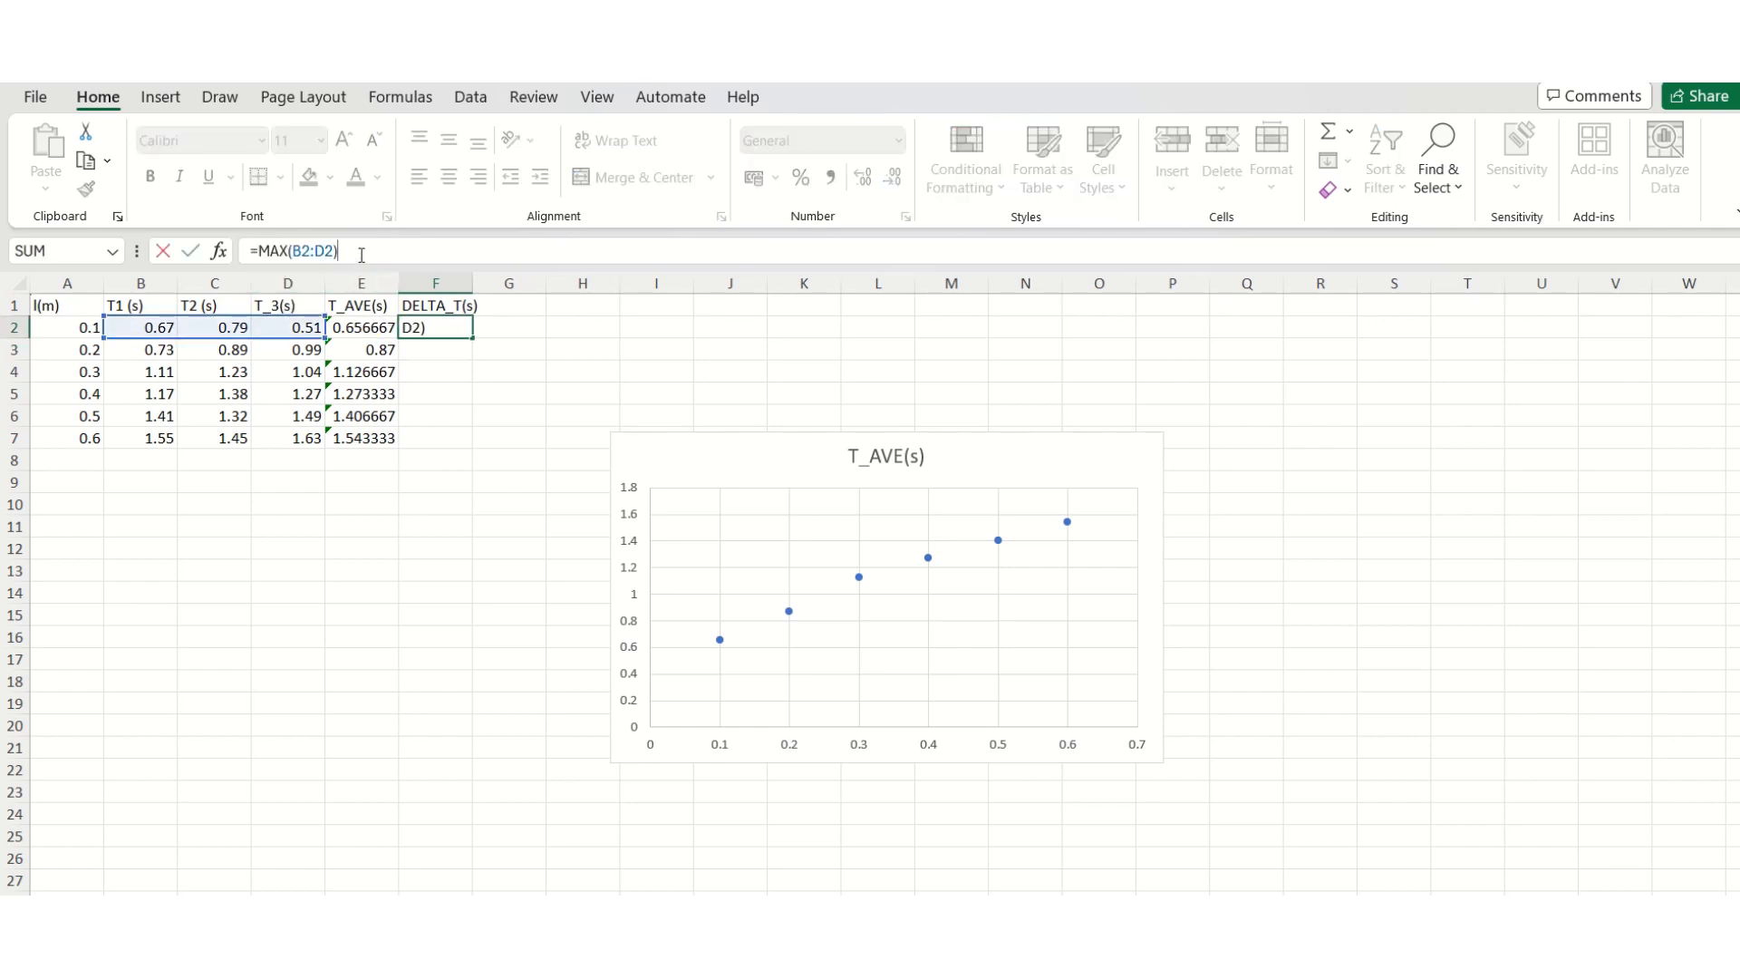
{"action": "type", "text": "- MIN("}
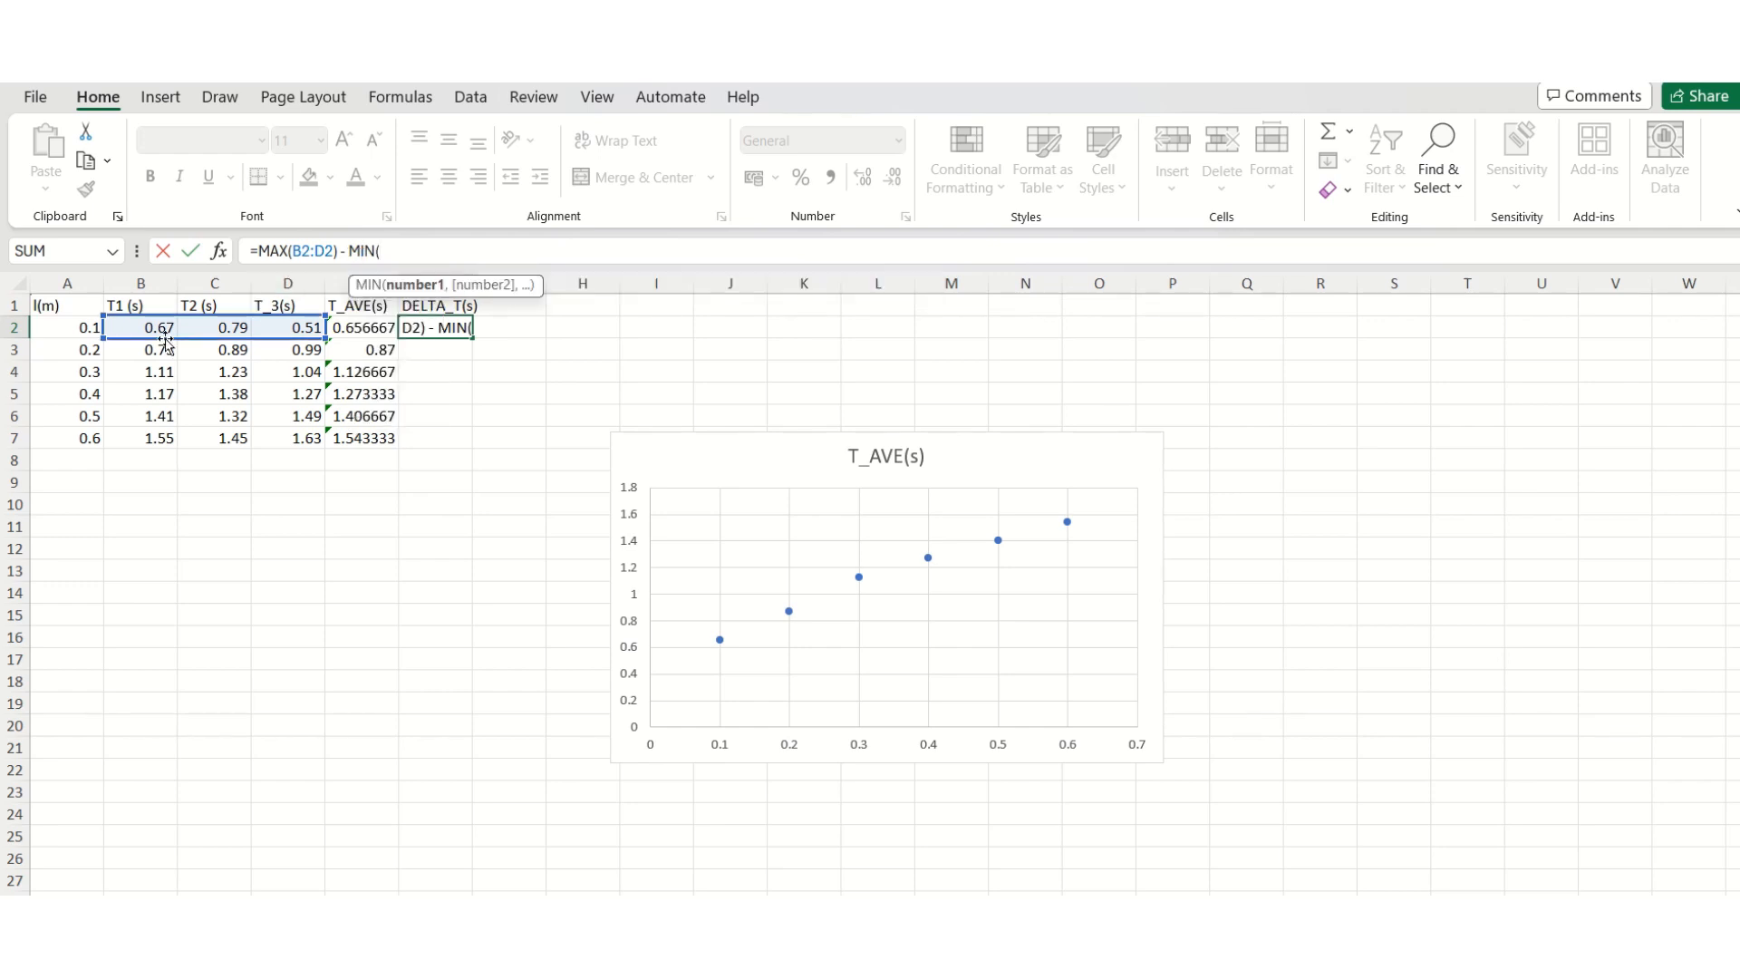
{"action": "left_click_drag", "start_coordinate": [165, 336], "coordinate": [283, 331]}
{"action": "type", "text": ")"}
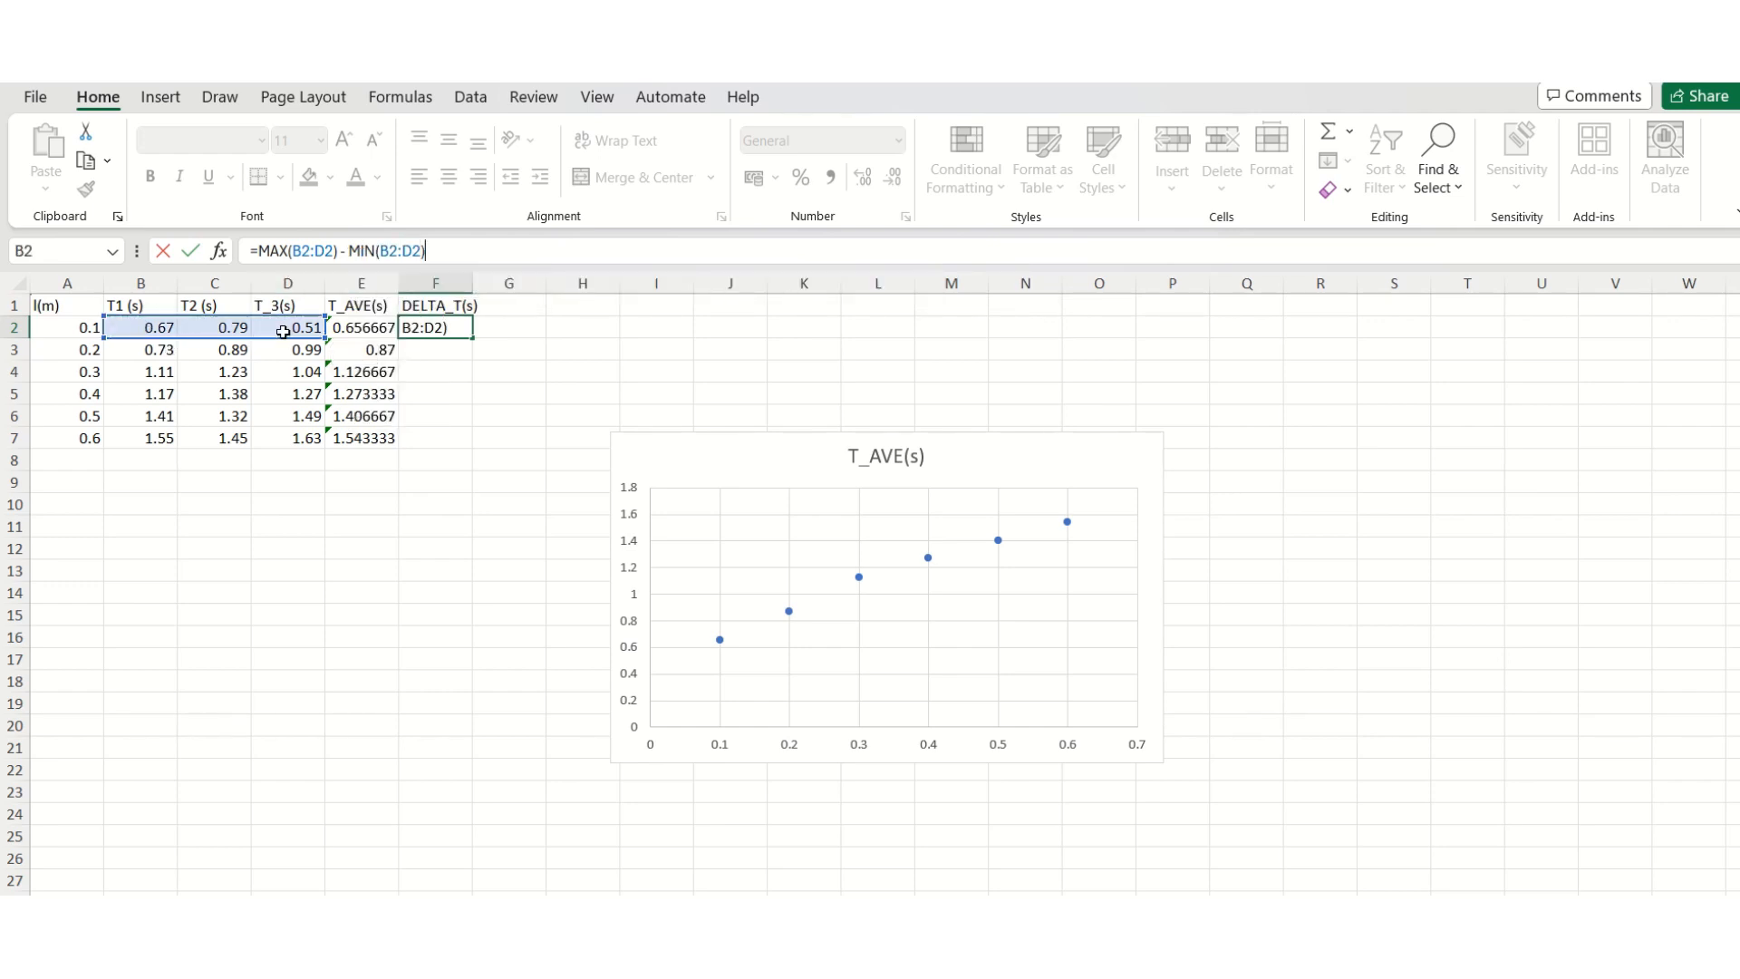
{"action": "key", "text": "Return"}
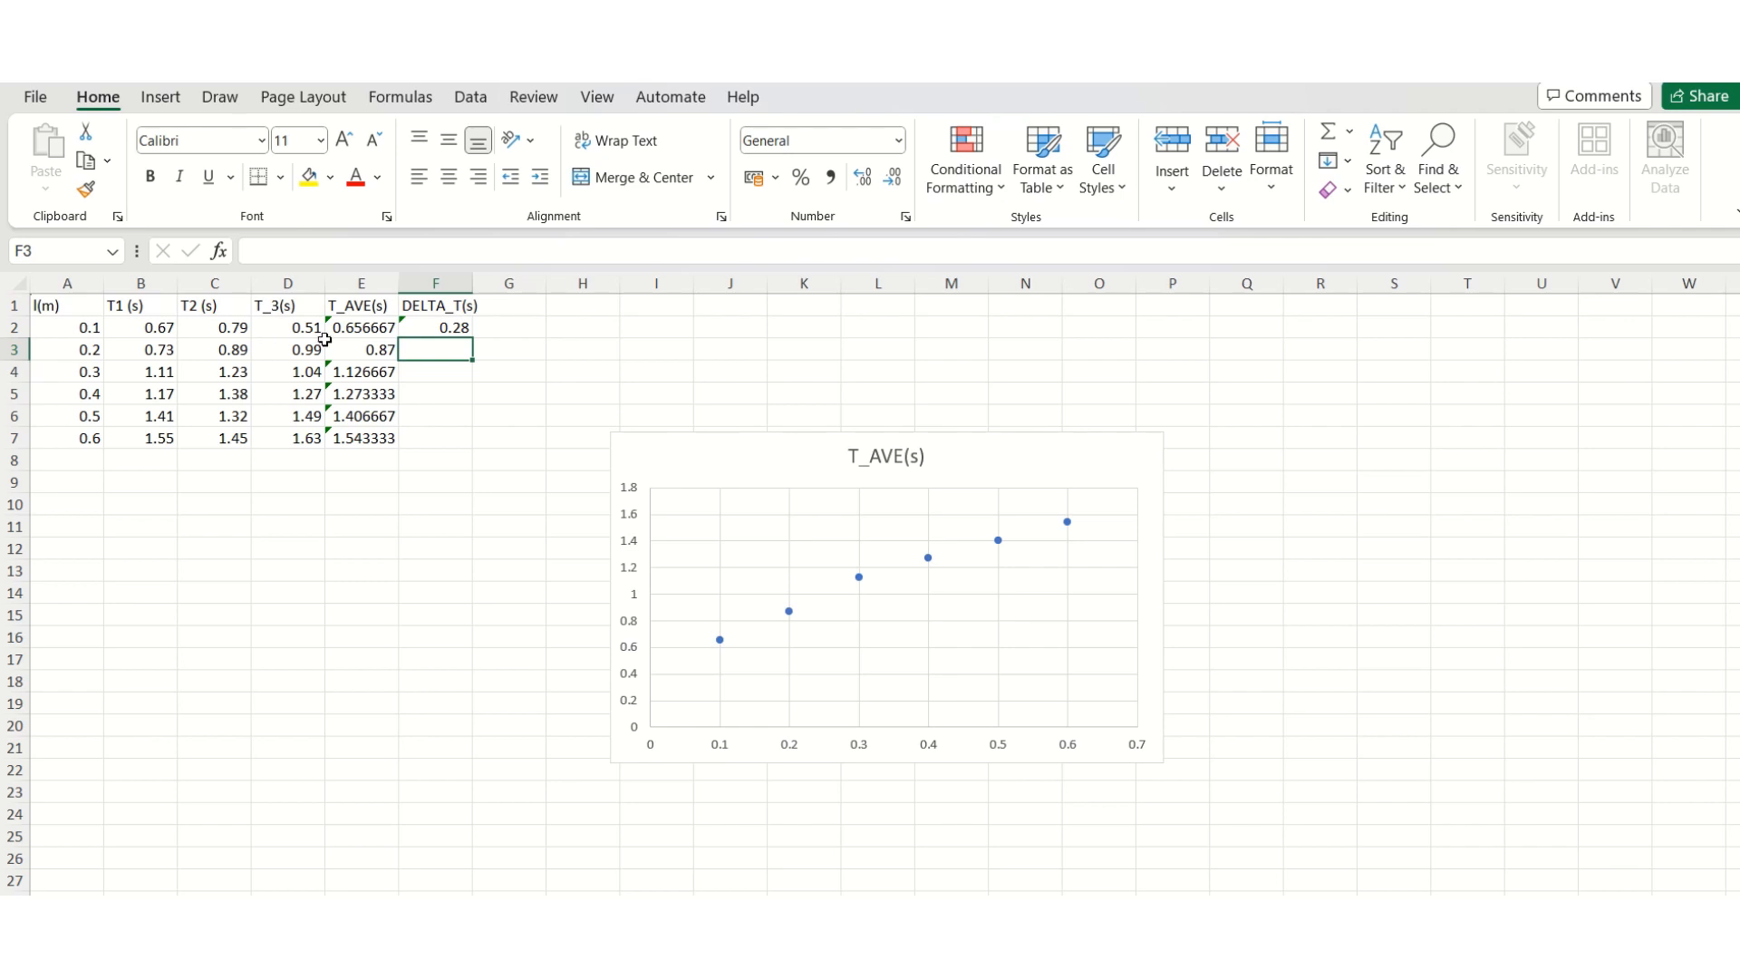
Enclose the F2 difference in parentheses and halve it, making the formula =(MAX(B2:D2) - MIN(B2:D2))/2.
{"action": "left_click", "coordinate": [419, 321]}
{"action": "left_click", "coordinate": [263, 252]}
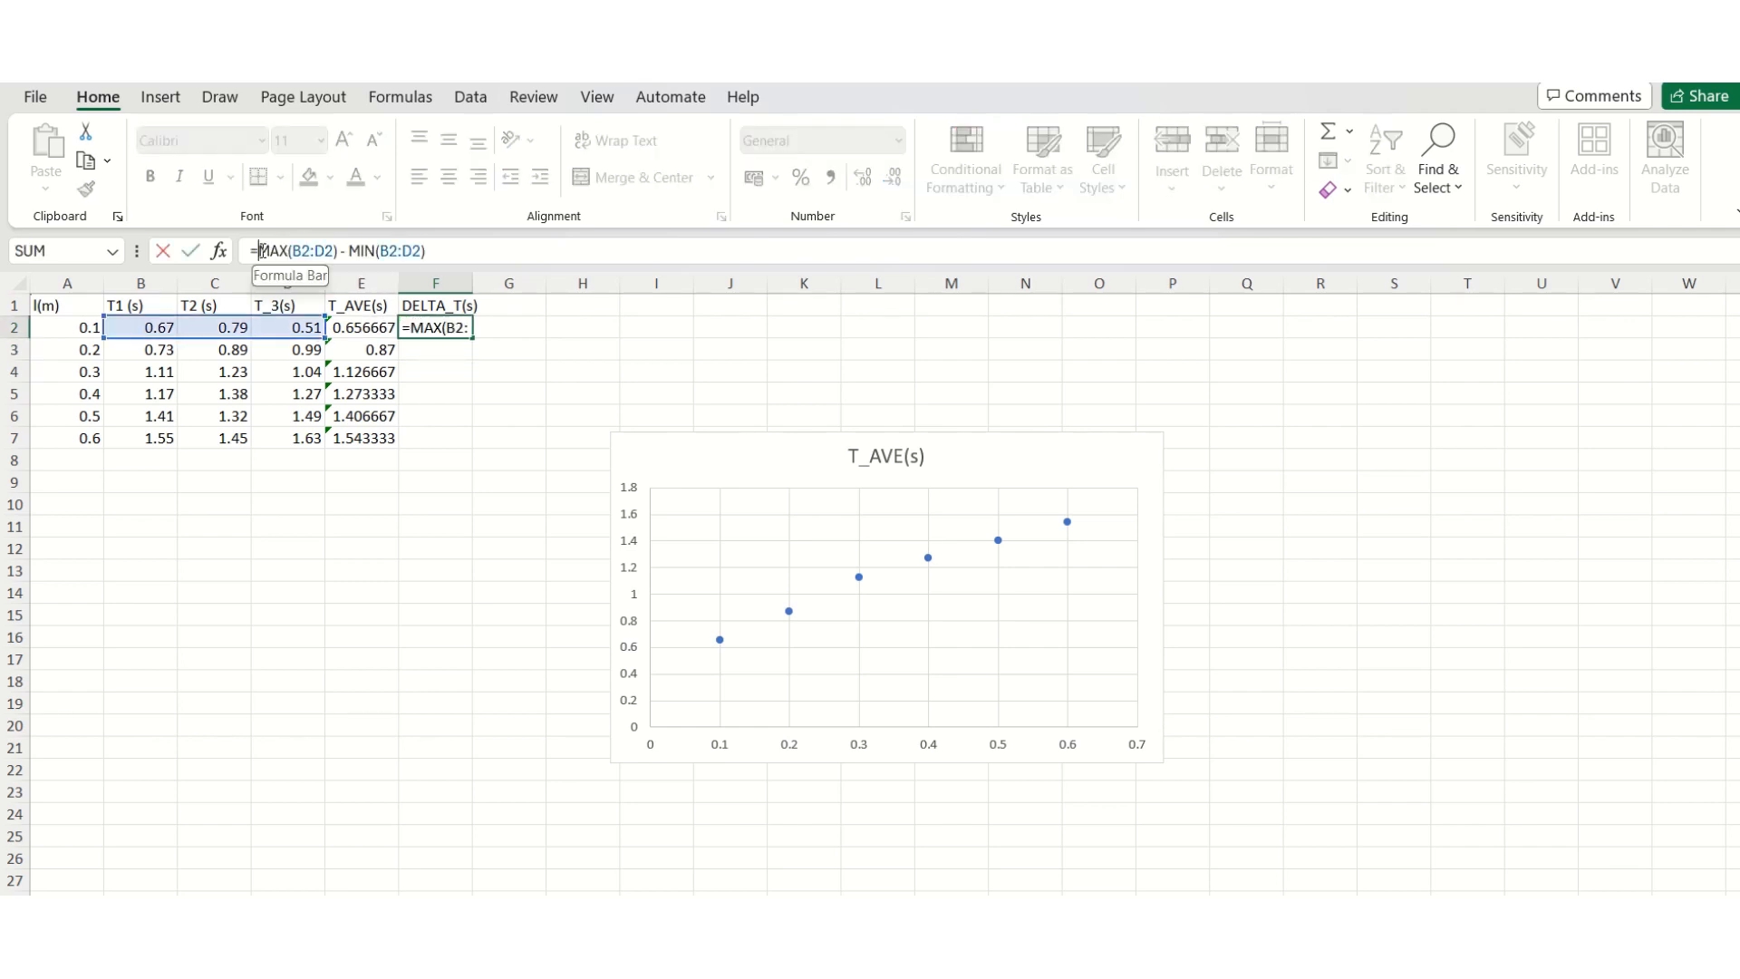
{"action": "type", "text": "("}
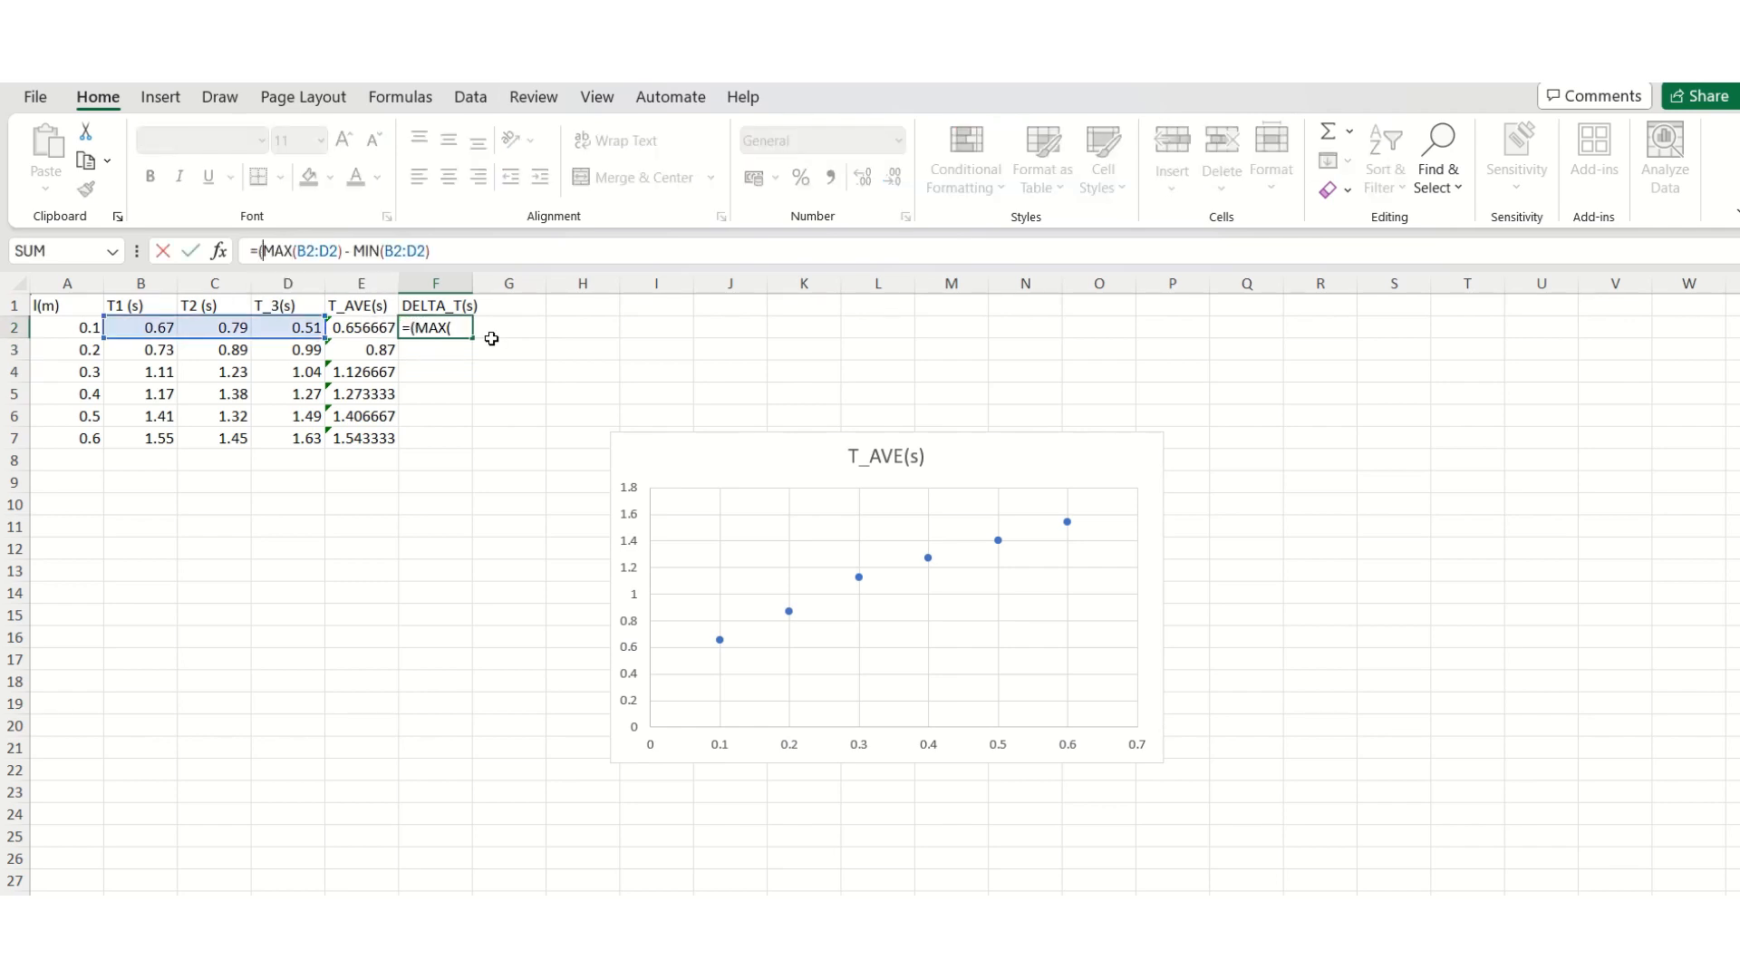
{"action": "key", "text": "Right"}
{"action": "key", "text": "Right"}
{"action": "key", "text": "Right"}
{"action": "key", "text": "Right"}
{"action": "key", "text": "Right"}
{"action": "key", "text": "Right"}
{"action": "key", "text": "Right"}
{"action": "key", "text": "Right"}
{"action": "key", "text": "Right"}
{"action": "key", "text": "Right"}
{"action": "key", "text": "Right"}
{"action": "key", "text": "Right"}
{"action": "key", "text": "Right"}
{"action": "key", "text": "Right"}
{"action": "key", "text": "Right"}
{"action": "key", "text": "Right"}
{"action": "key", "text": "Right"}
{"action": "key", "text": "Right"}
{"action": "key", "text": "Right"}
{"action": "key", "text": "Right"}
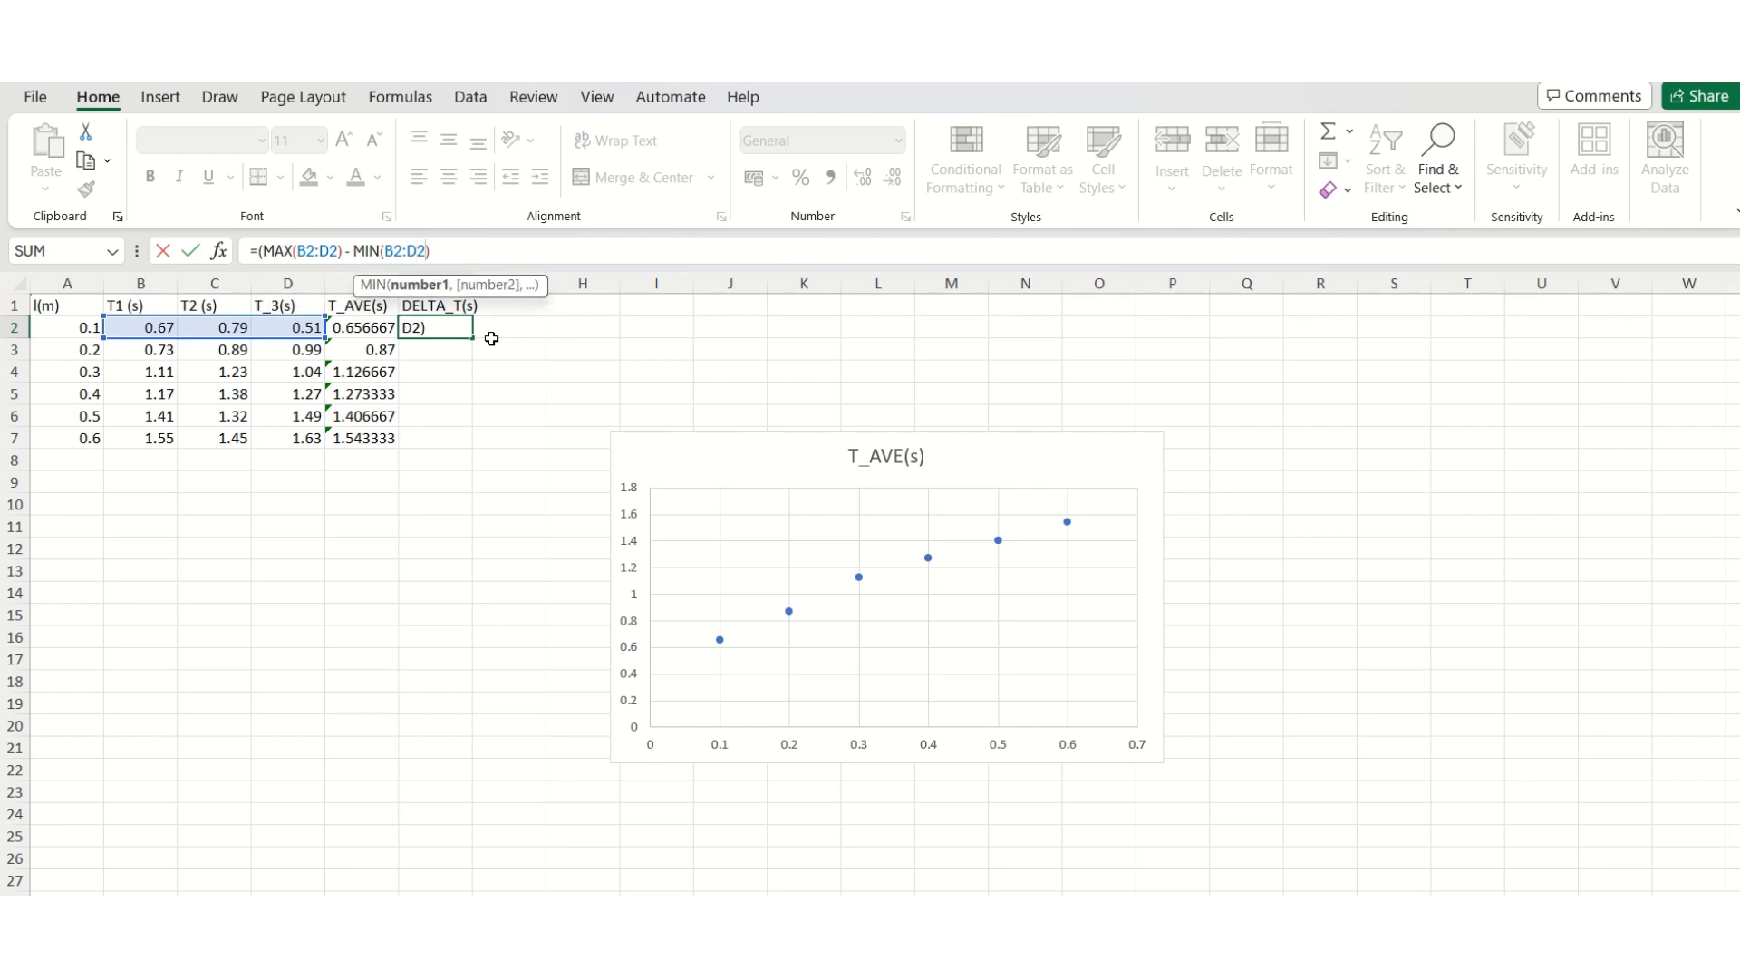
{"action": "key", "text": "Right"}
{"action": "type", "text": ")"}
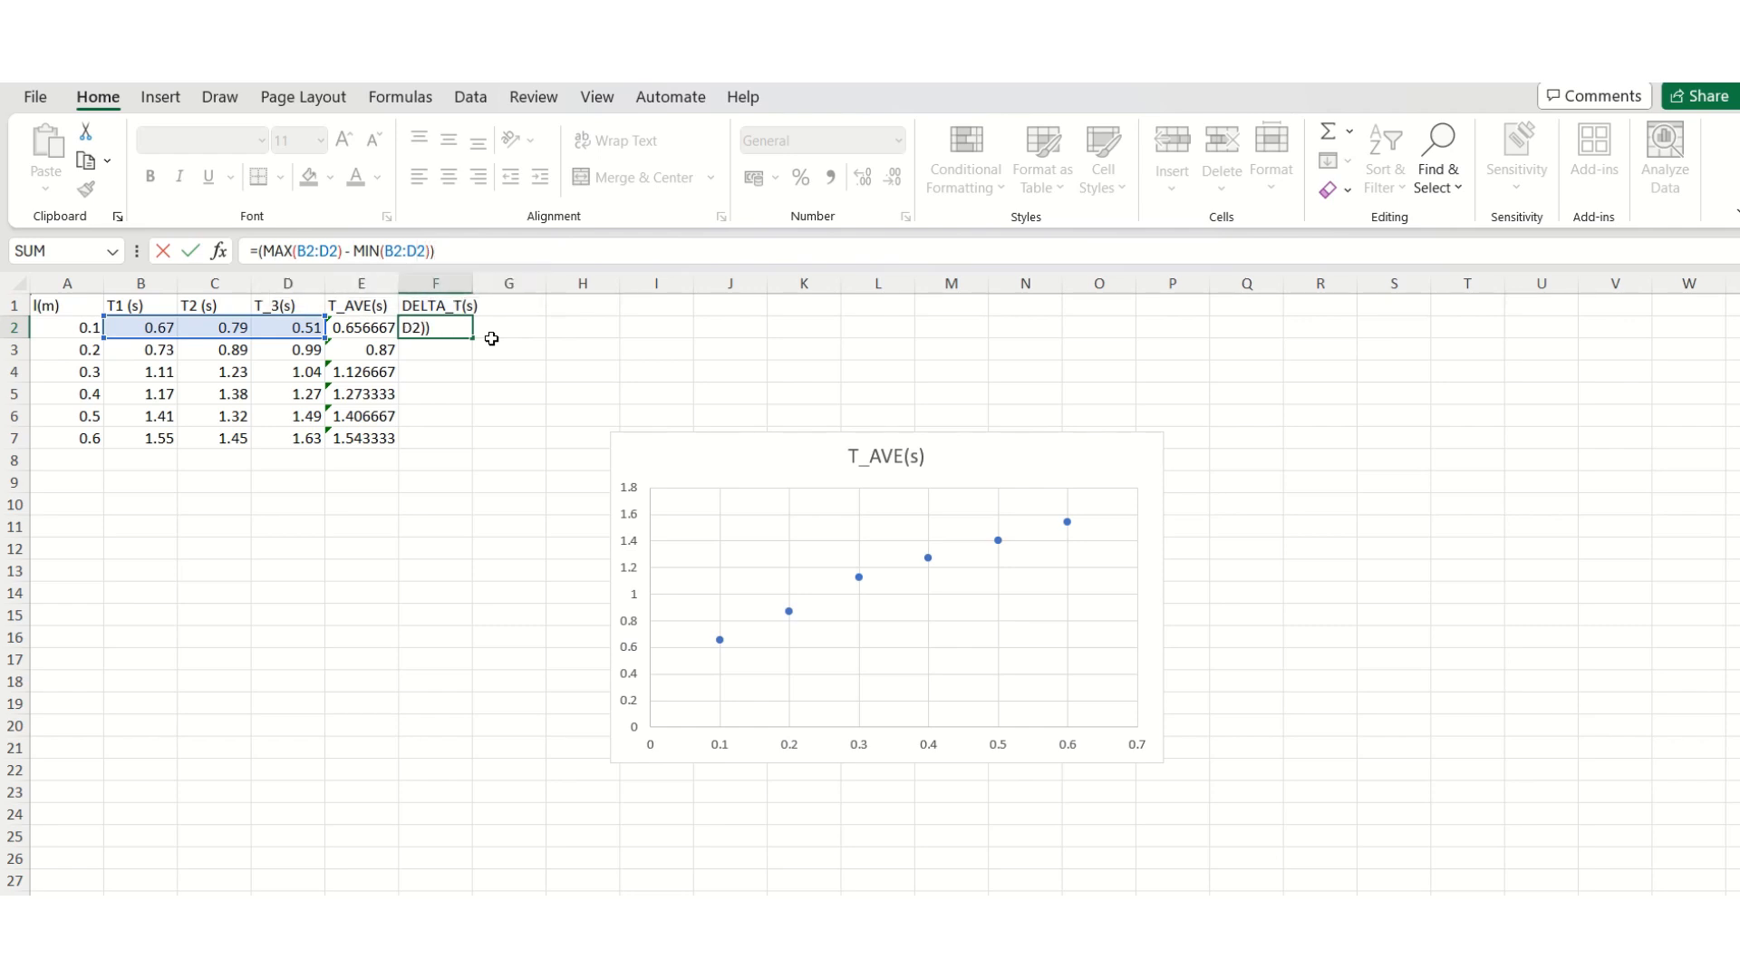
{"action": "type", "text": "/2"}
{"action": "key", "text": "ctrl+Return"}
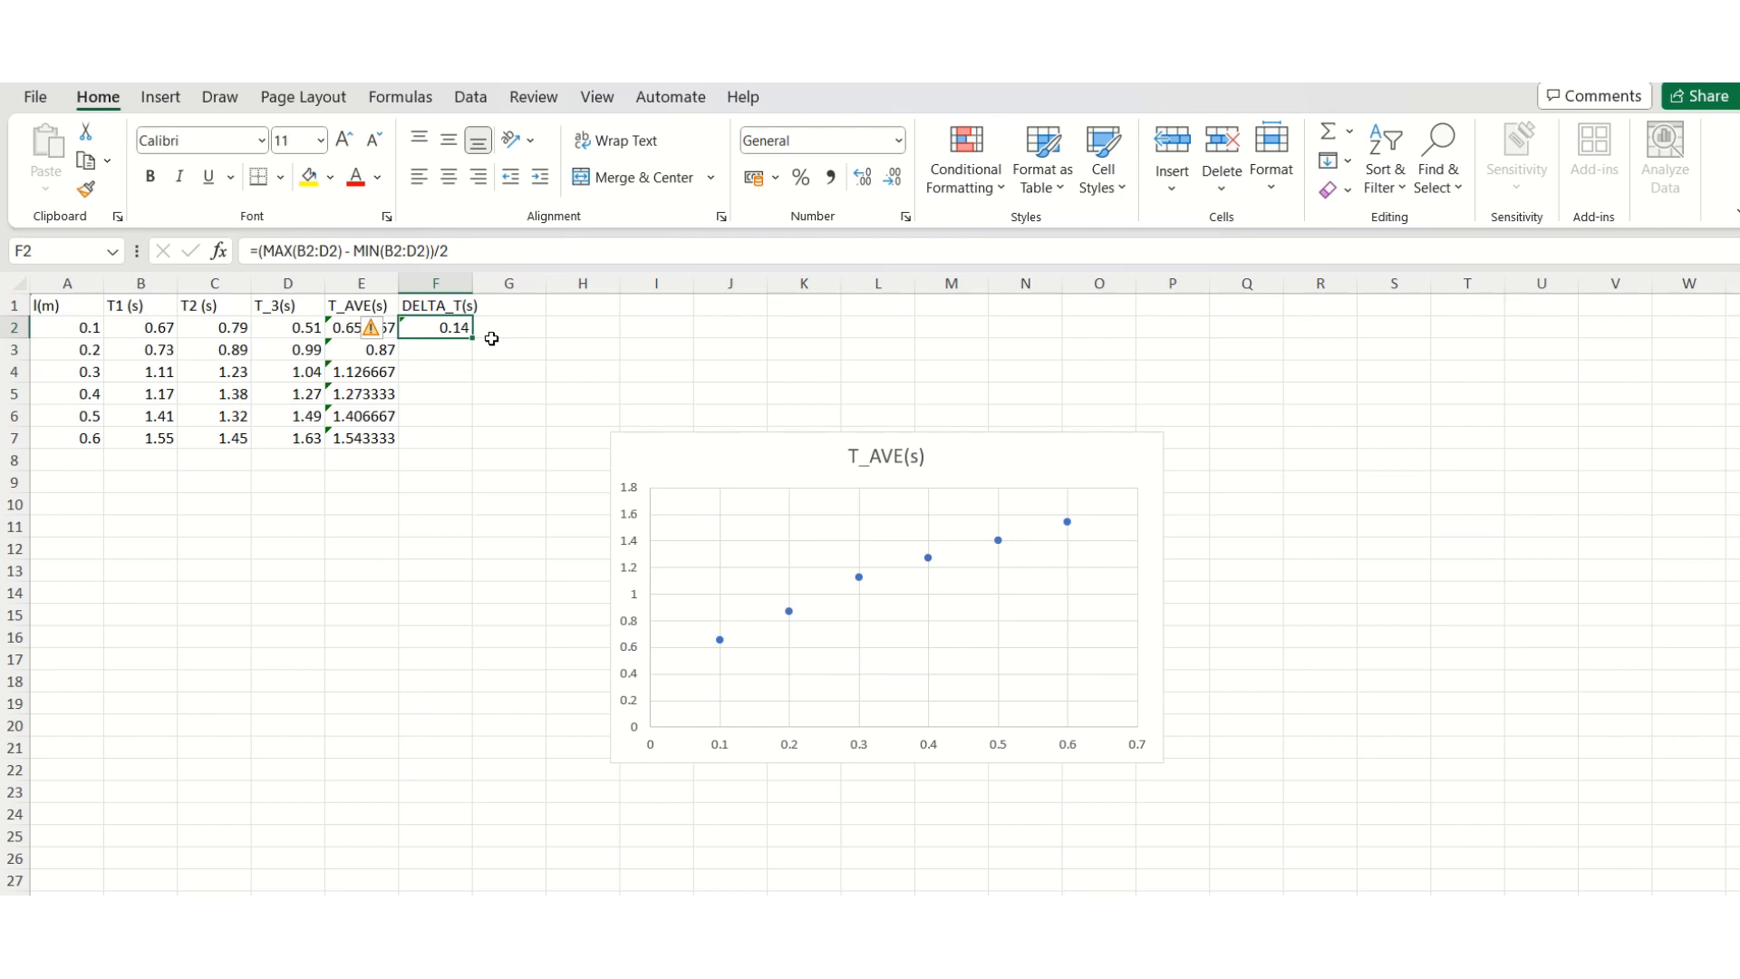
Copy the uncertainty formula from F2 into cells F3 to F7.
{"action": "key", "text": "ctrl+c"}
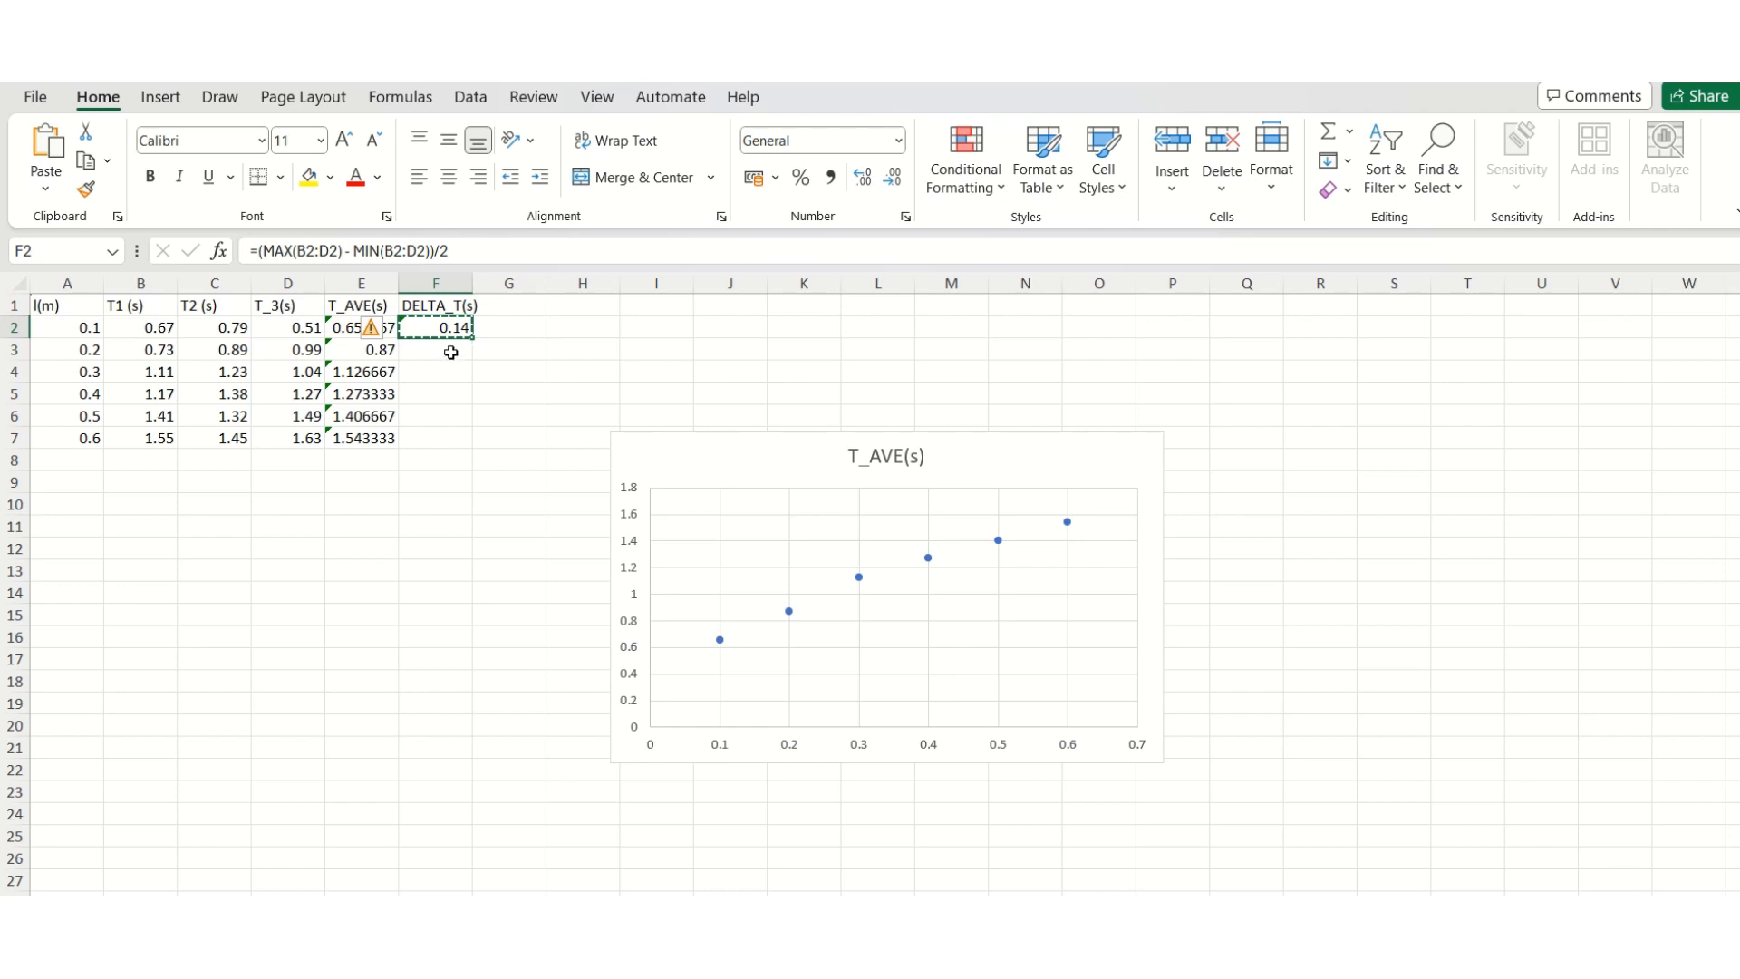
{"action": "left_click_drag", "start_coordinate": [449, 350], "coordinate": [442, 437]}
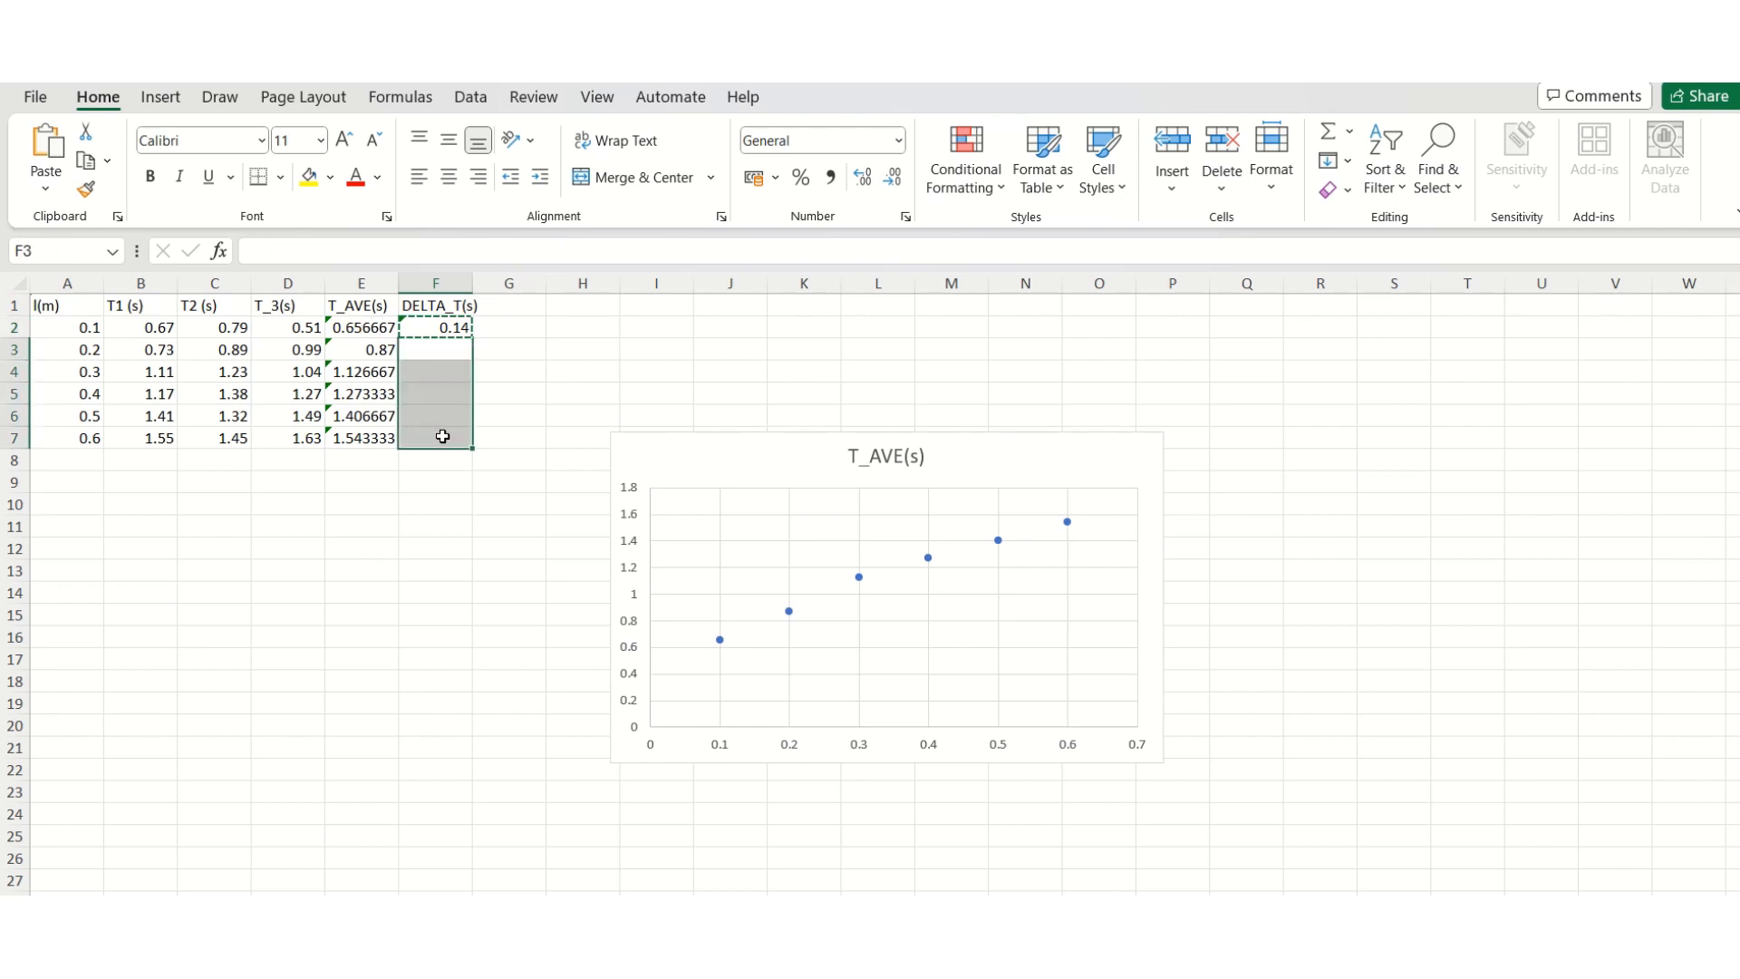
{"action": "key", "text": "ctrl+v"}
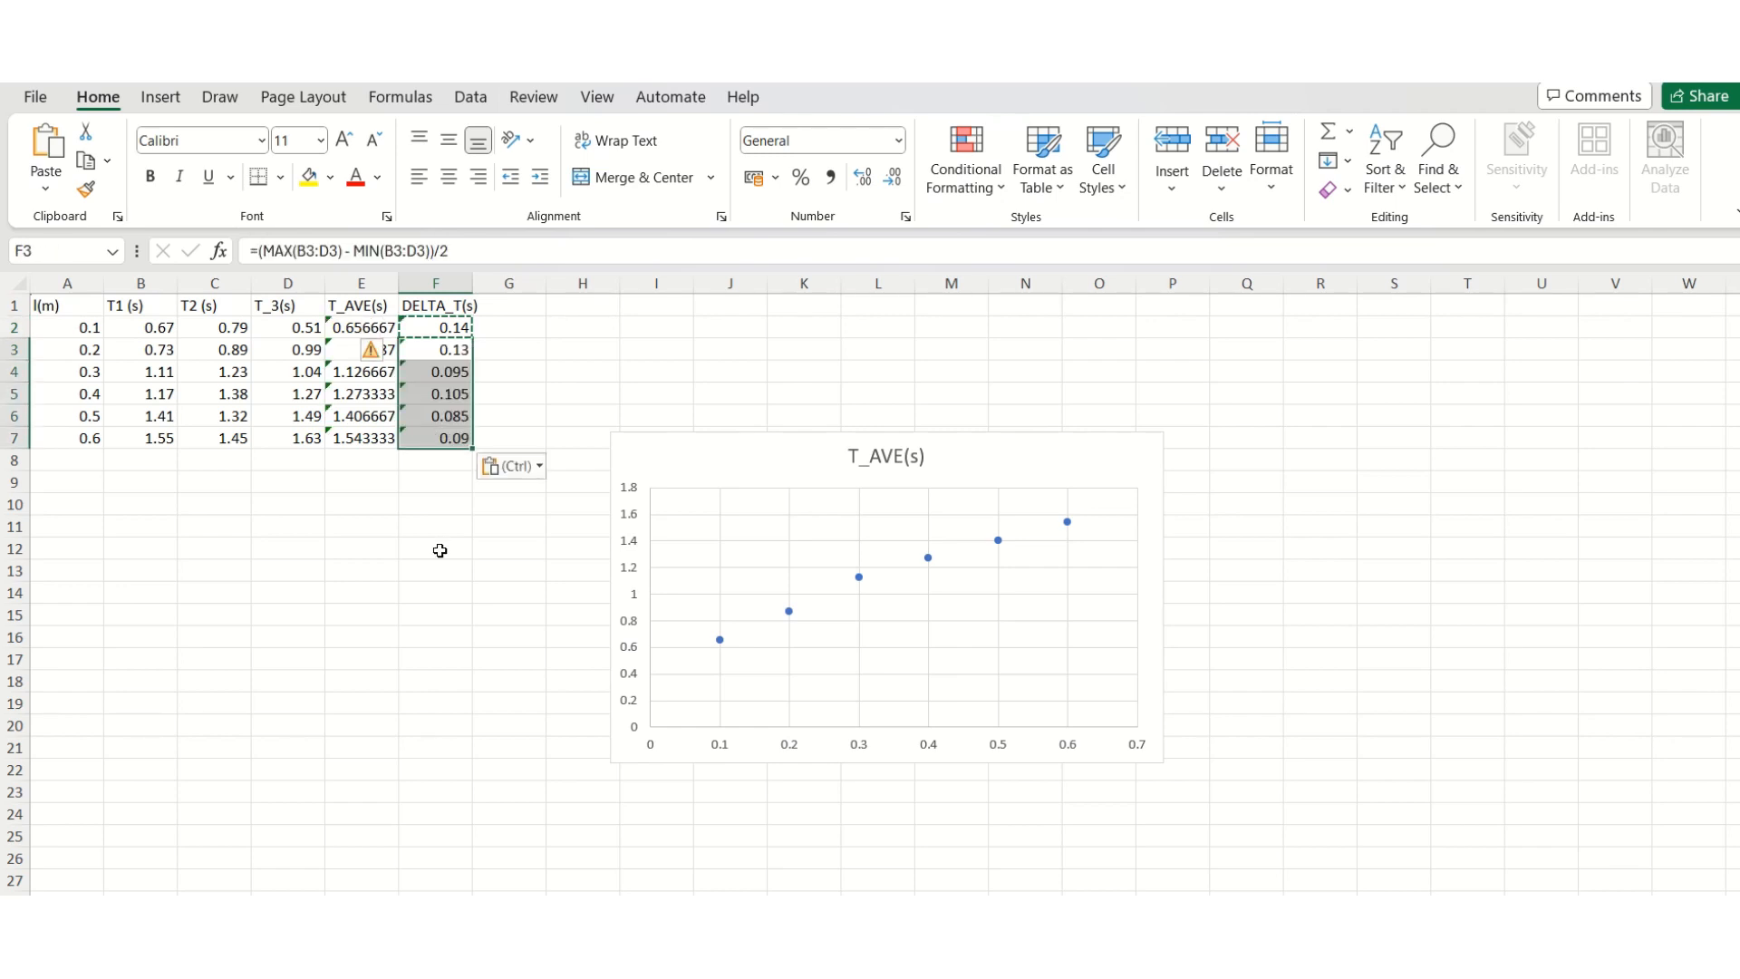
{"action": "left_click", "coordinate": [463, 573]}
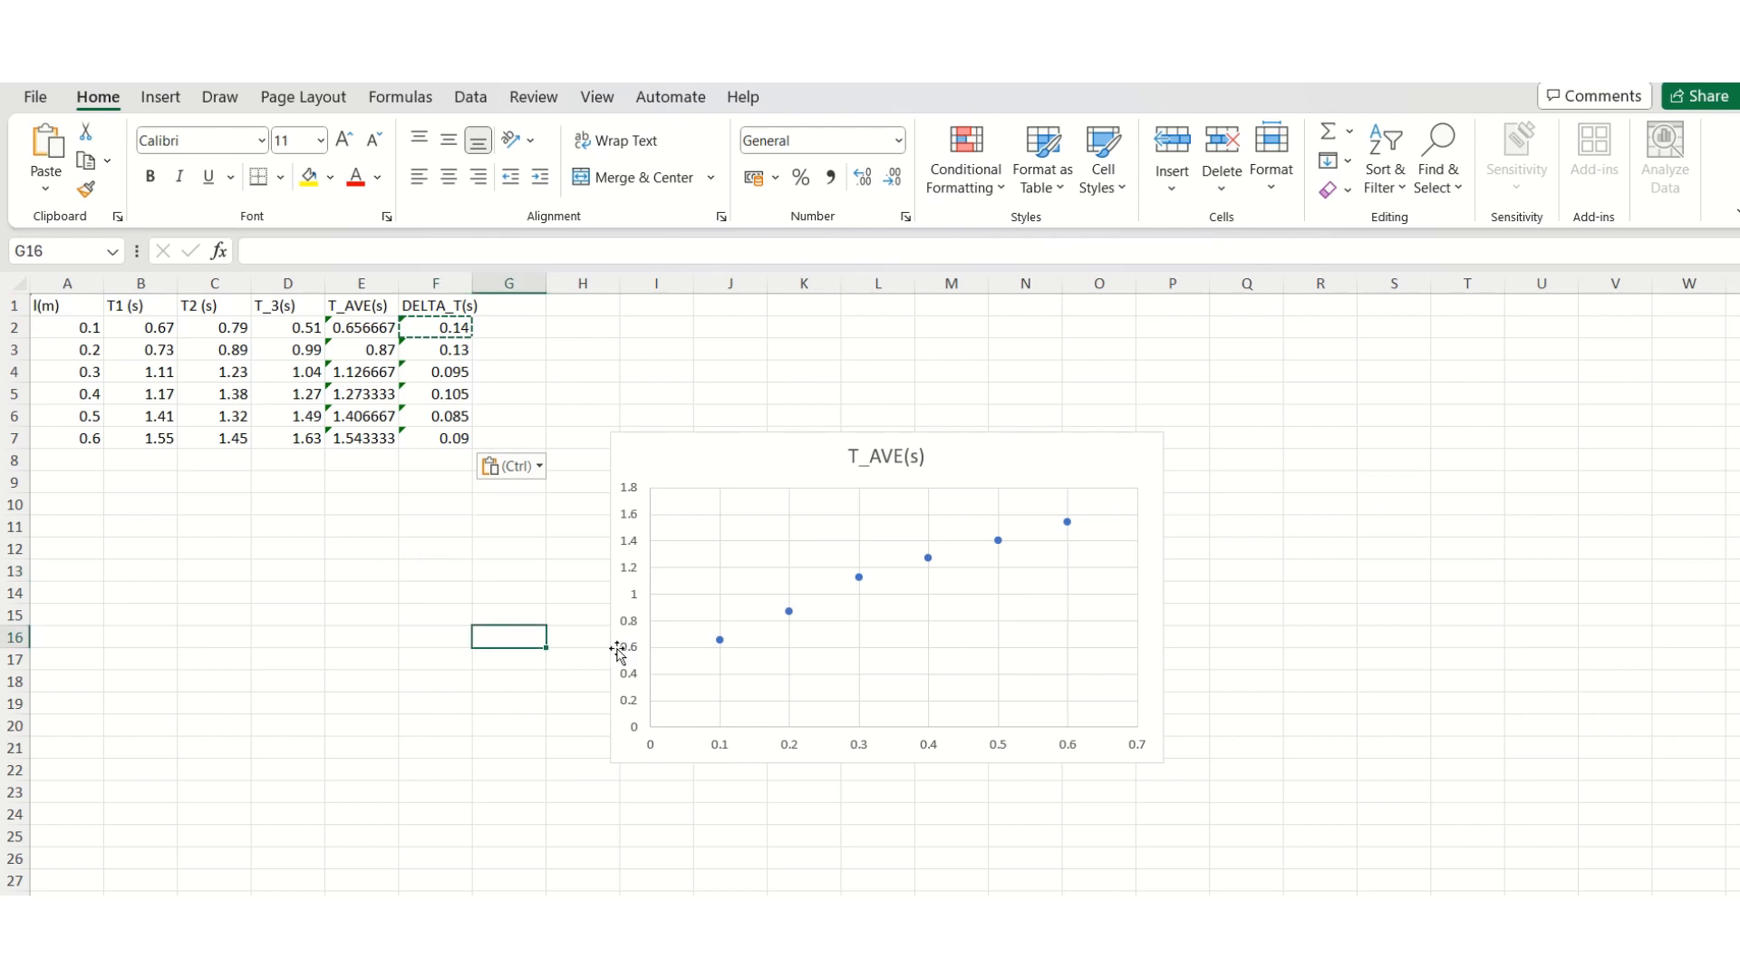
Add error bars to the T_AVE(s) scatter series and delete the horizontal ones.
{"action": "left_click", "coordinate": [718, 639]}
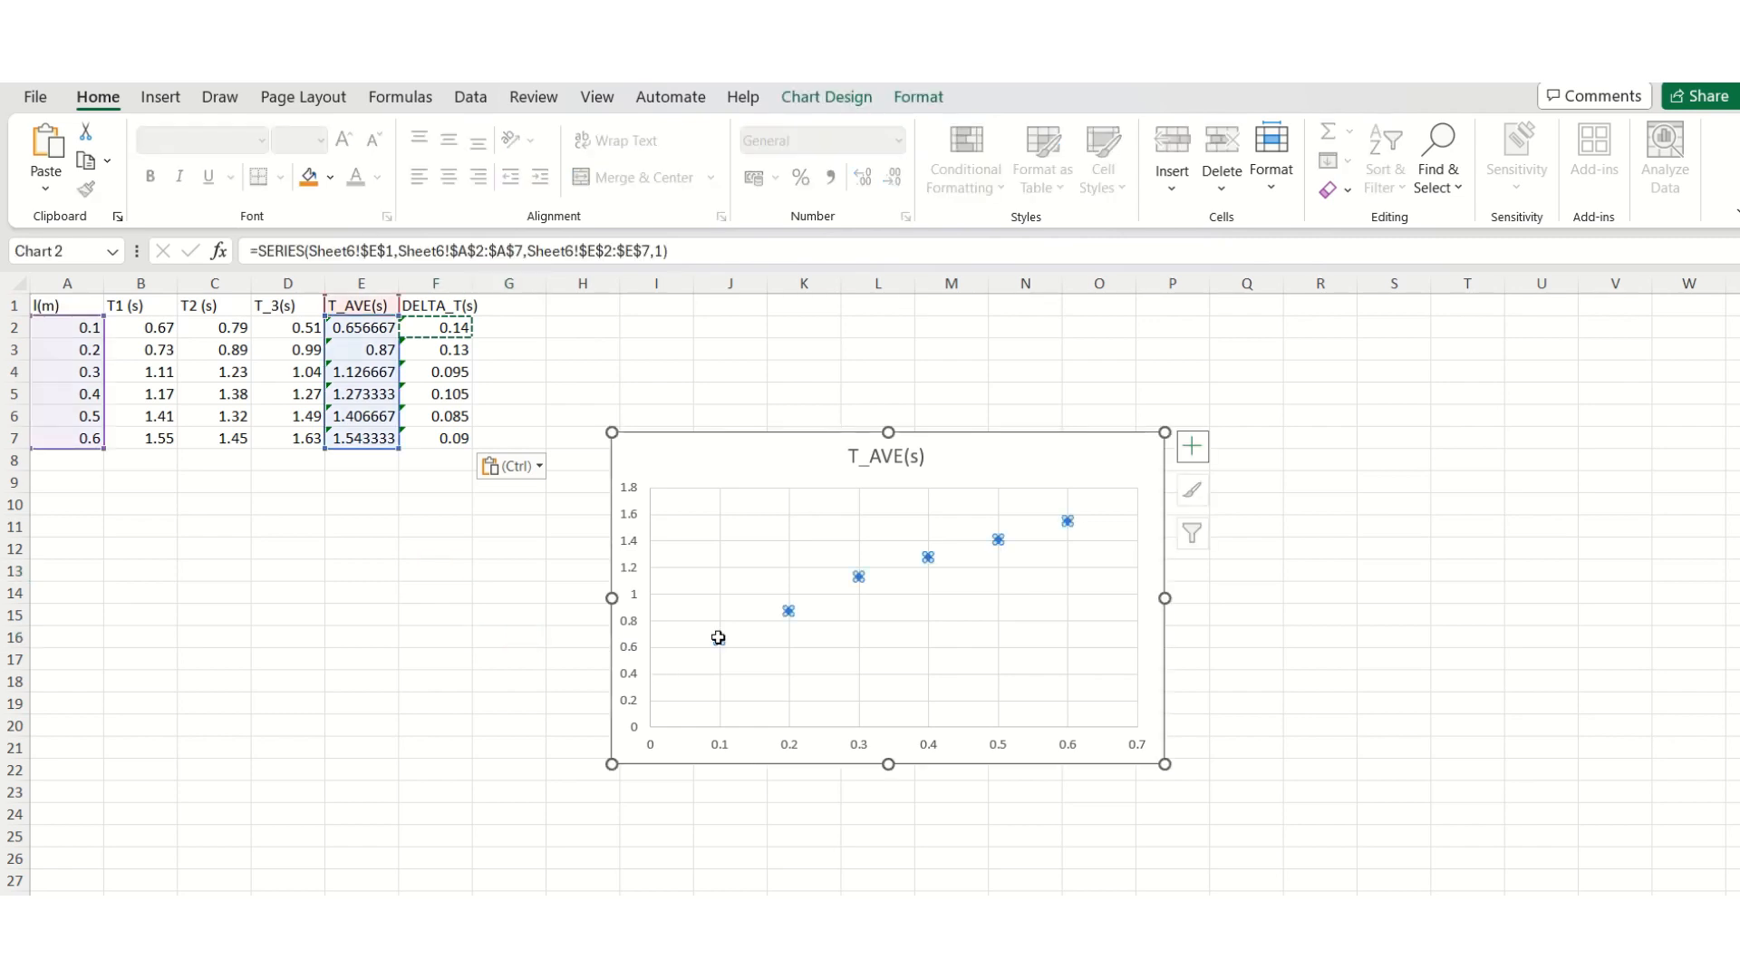
{"action": "left_click", "coordinate": [1189, 448]}
{"action": "left_click", "coordinate": [1243, 565]}
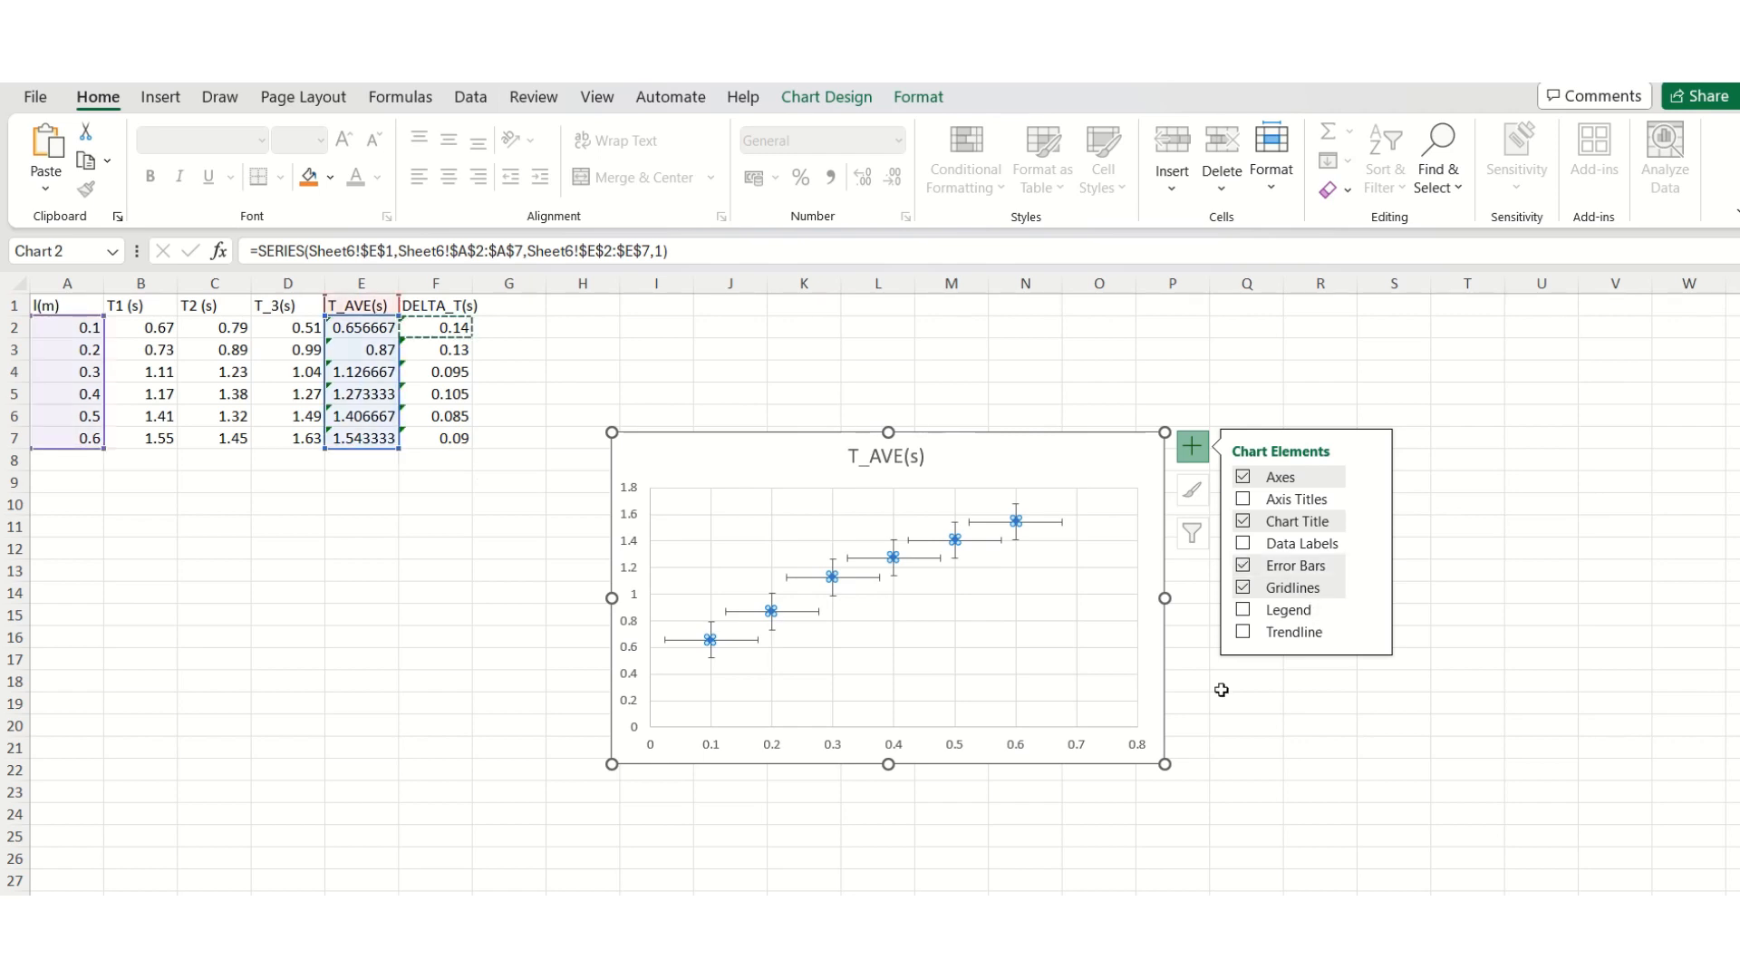
{"action": "left_click", "coordinate": [743, 640]}
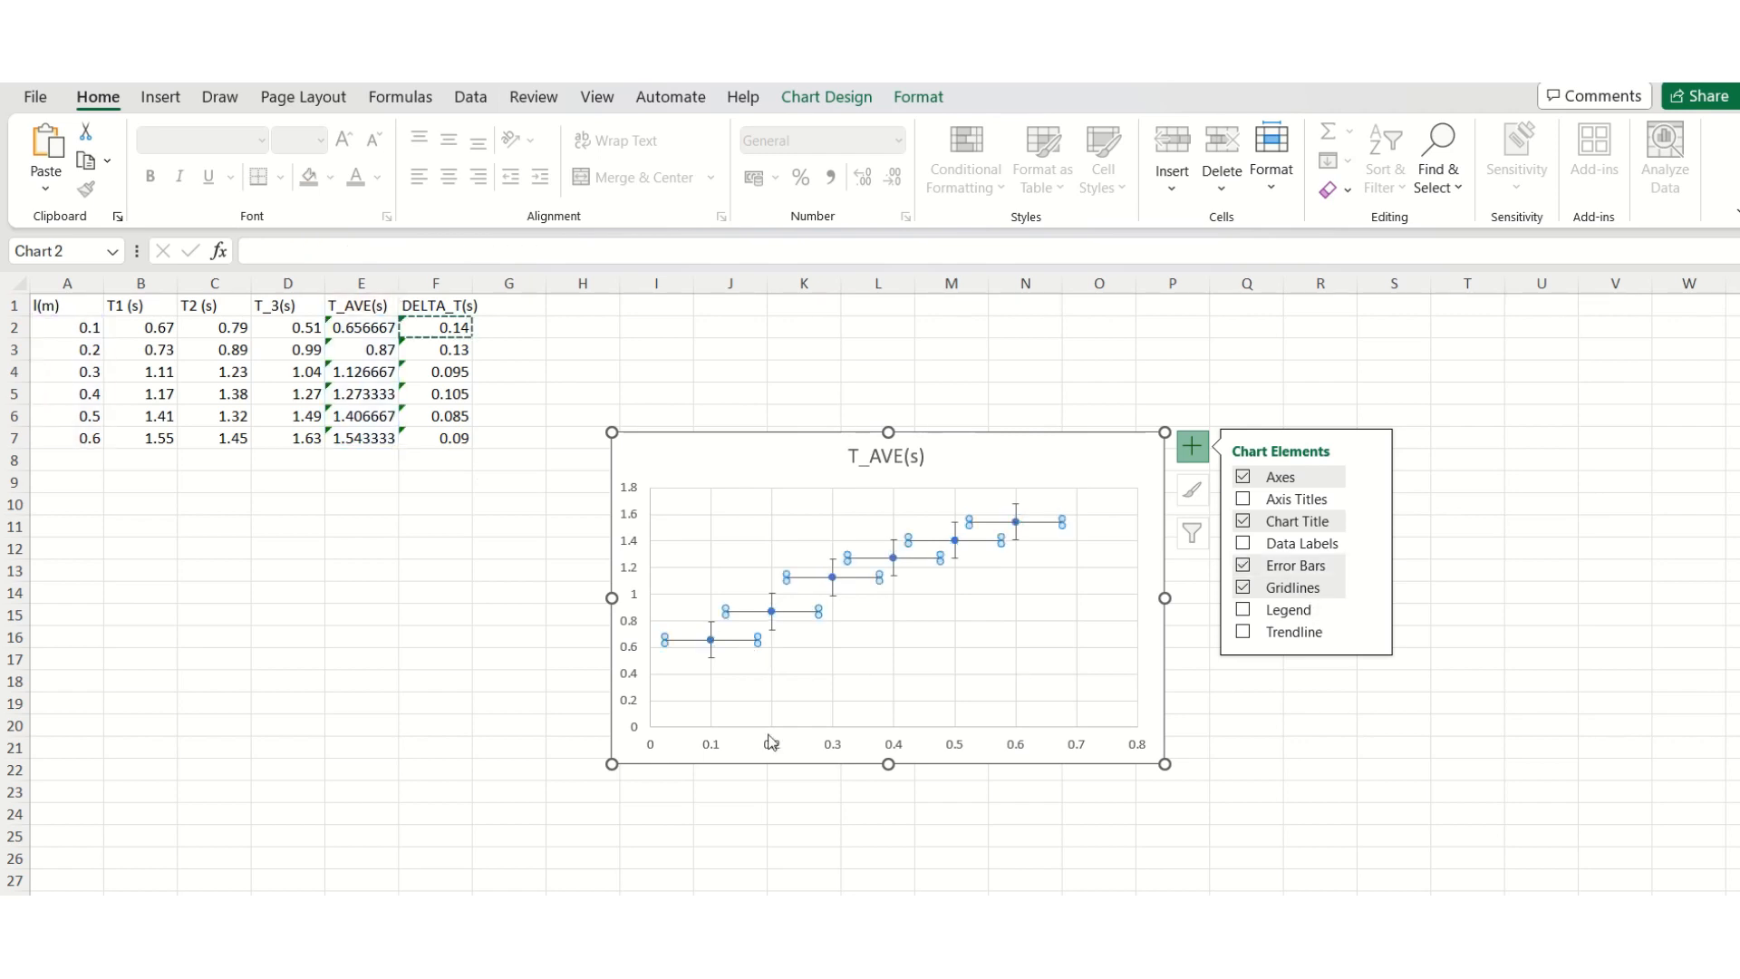
{"action": "key", "text": "Delete"}
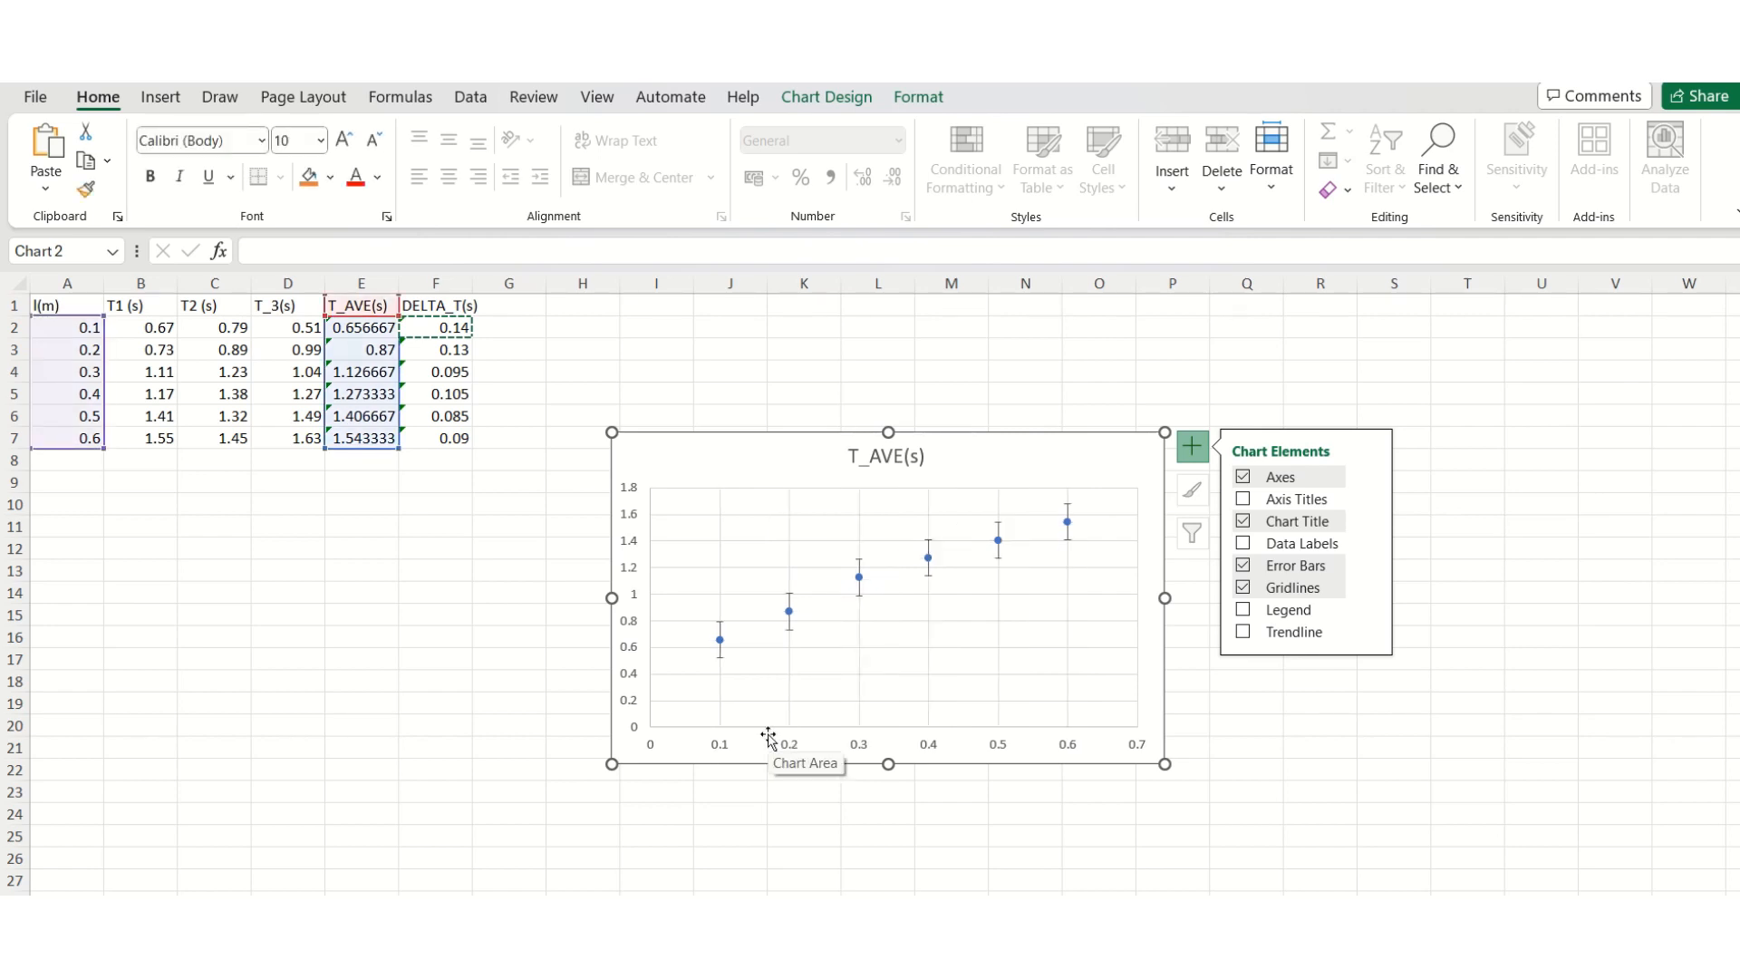
Set the vertical error bars to a custom amount, using F2:F7 as the positive error value.
{"action": "left_click", "coordinate": [926, 545]}
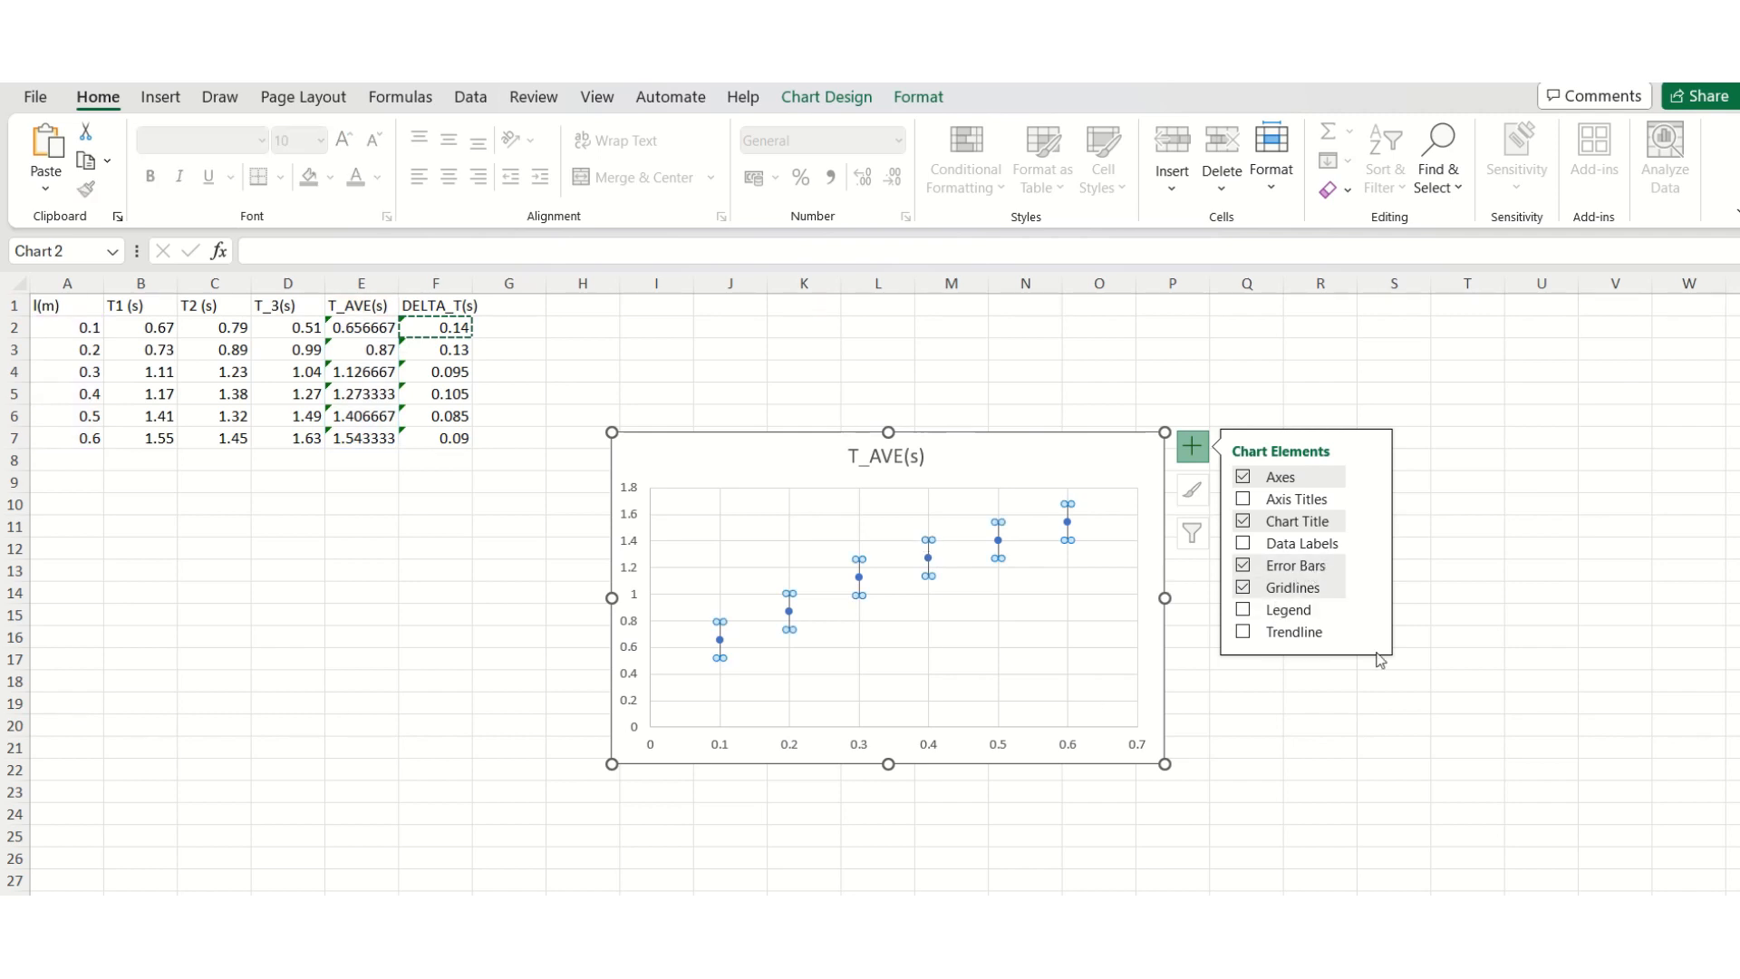
{"action": "mouse_move", "coordinate": [1341, 563]}
{"action": "left_click", "coordinate": [1369, 566]}
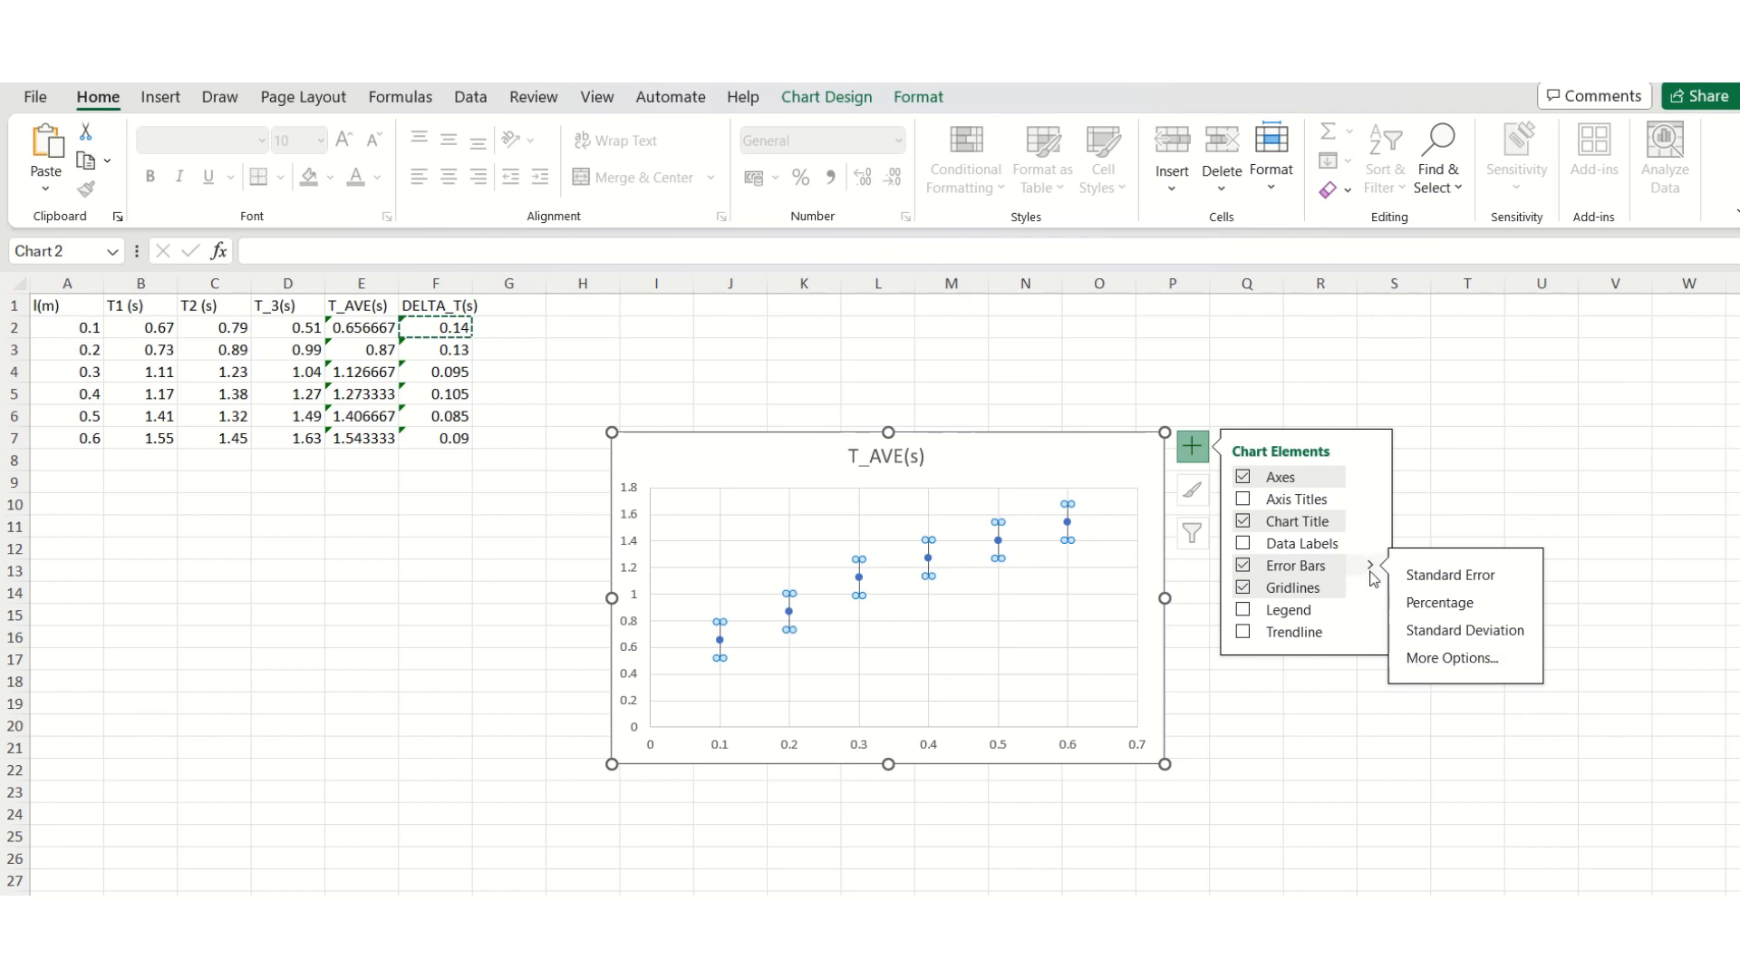
{"action": "left_click", "coordinate": [1441, 657]}
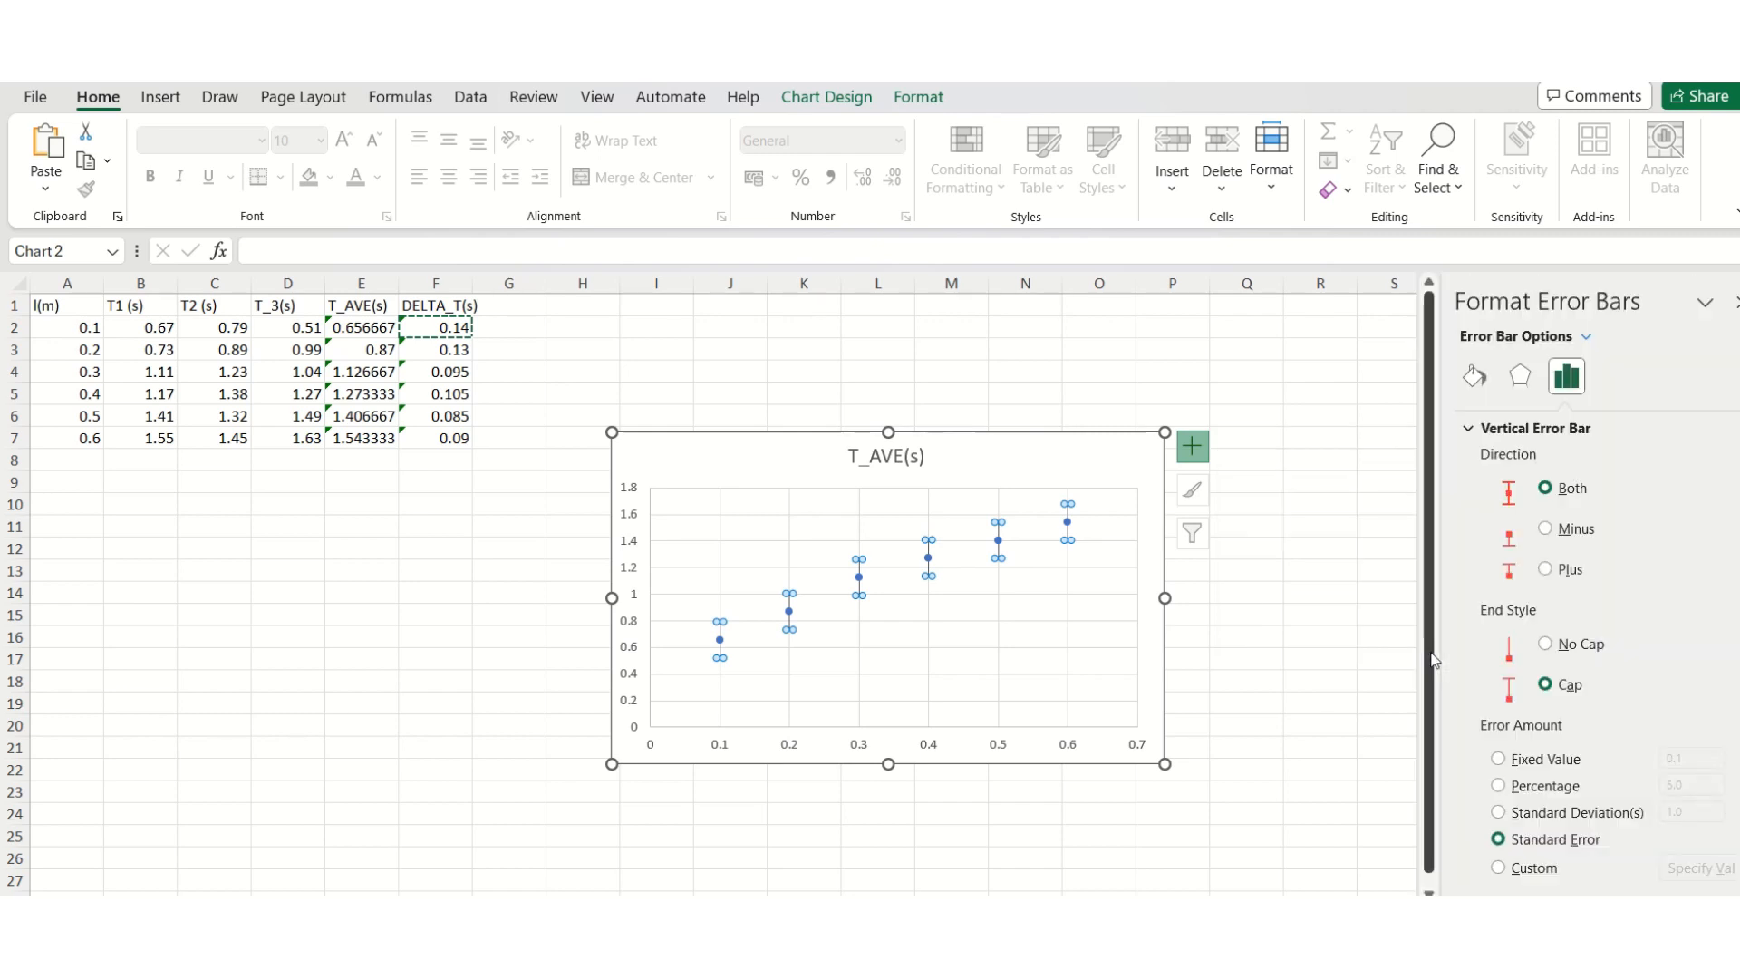
{"action": "left_click", "coordinate": [1506, 868]}
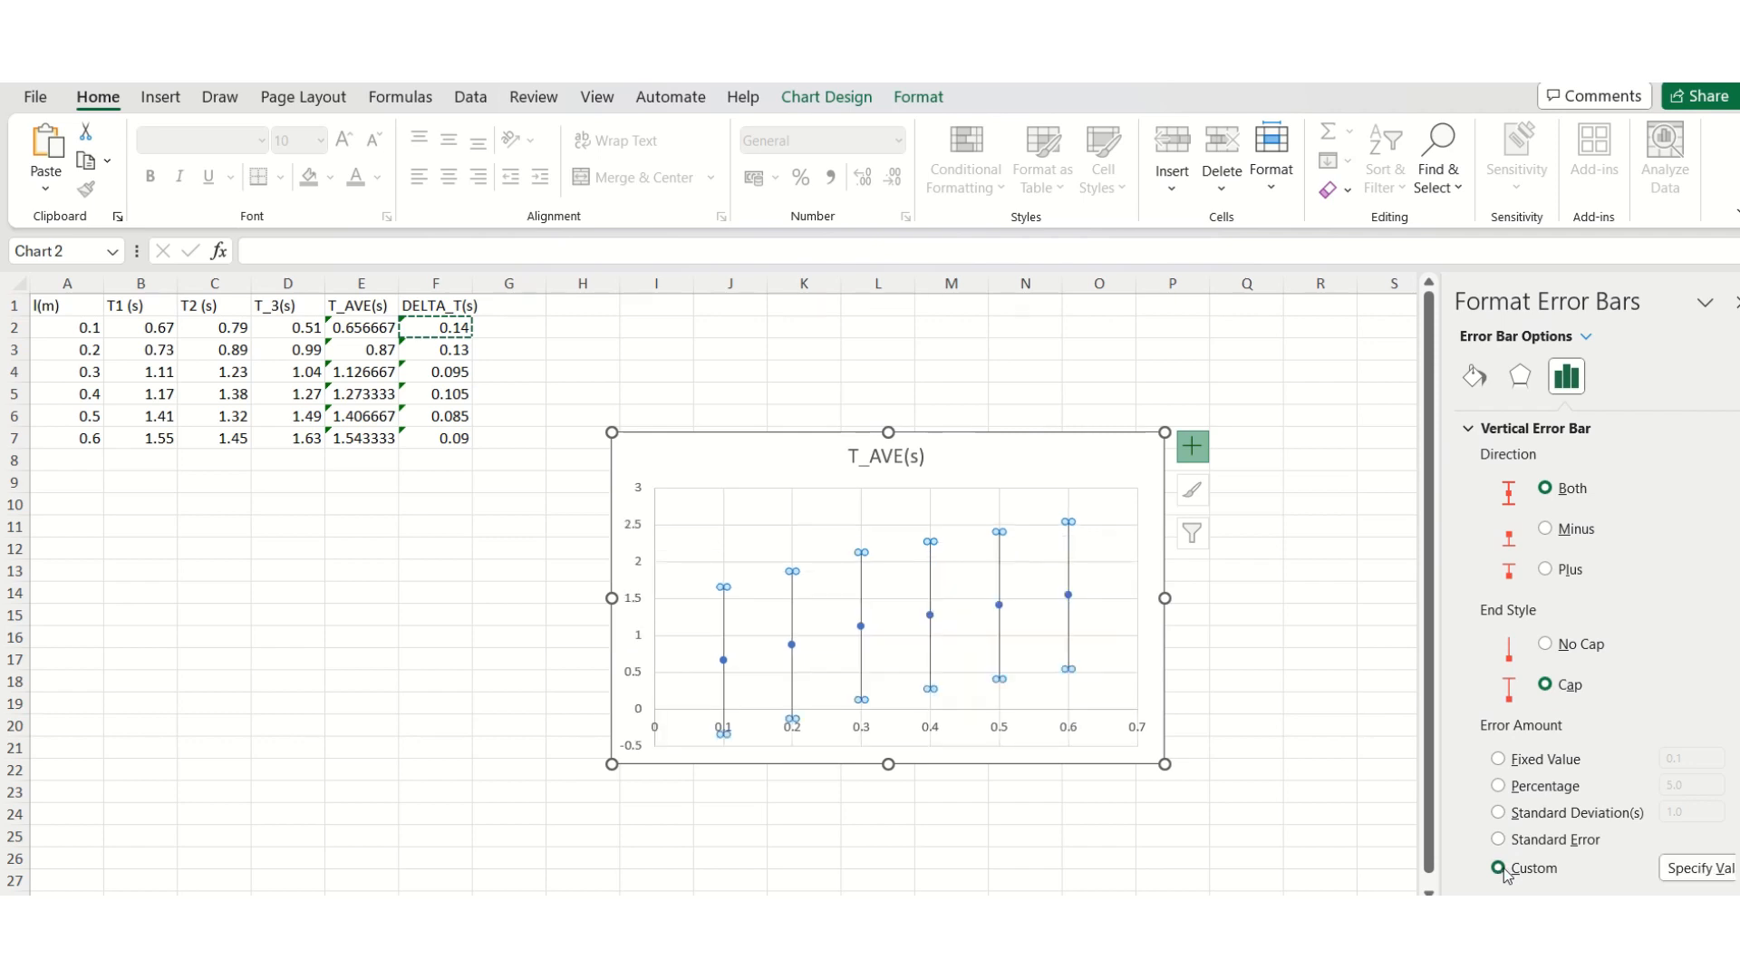
{"action": "left_click", "coordinate": [1679, 870]}
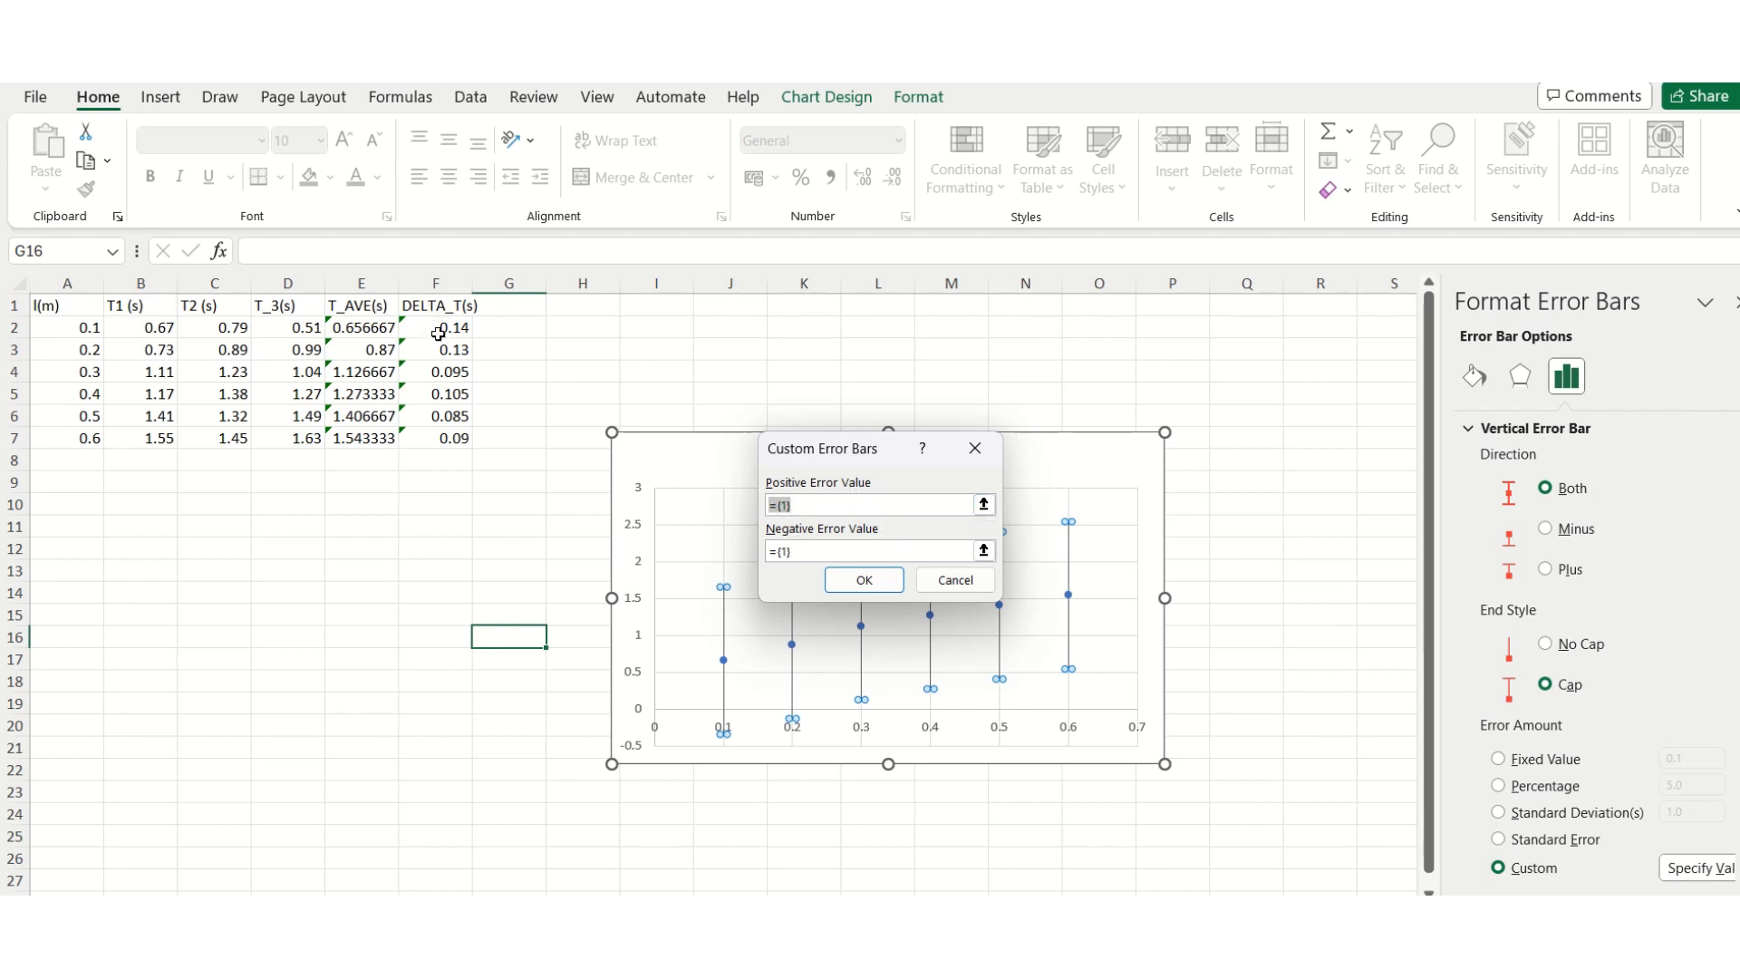
{"action": "left_click_drag", "start_coordinate": [441, 326], "coordinate": [436, 430]}
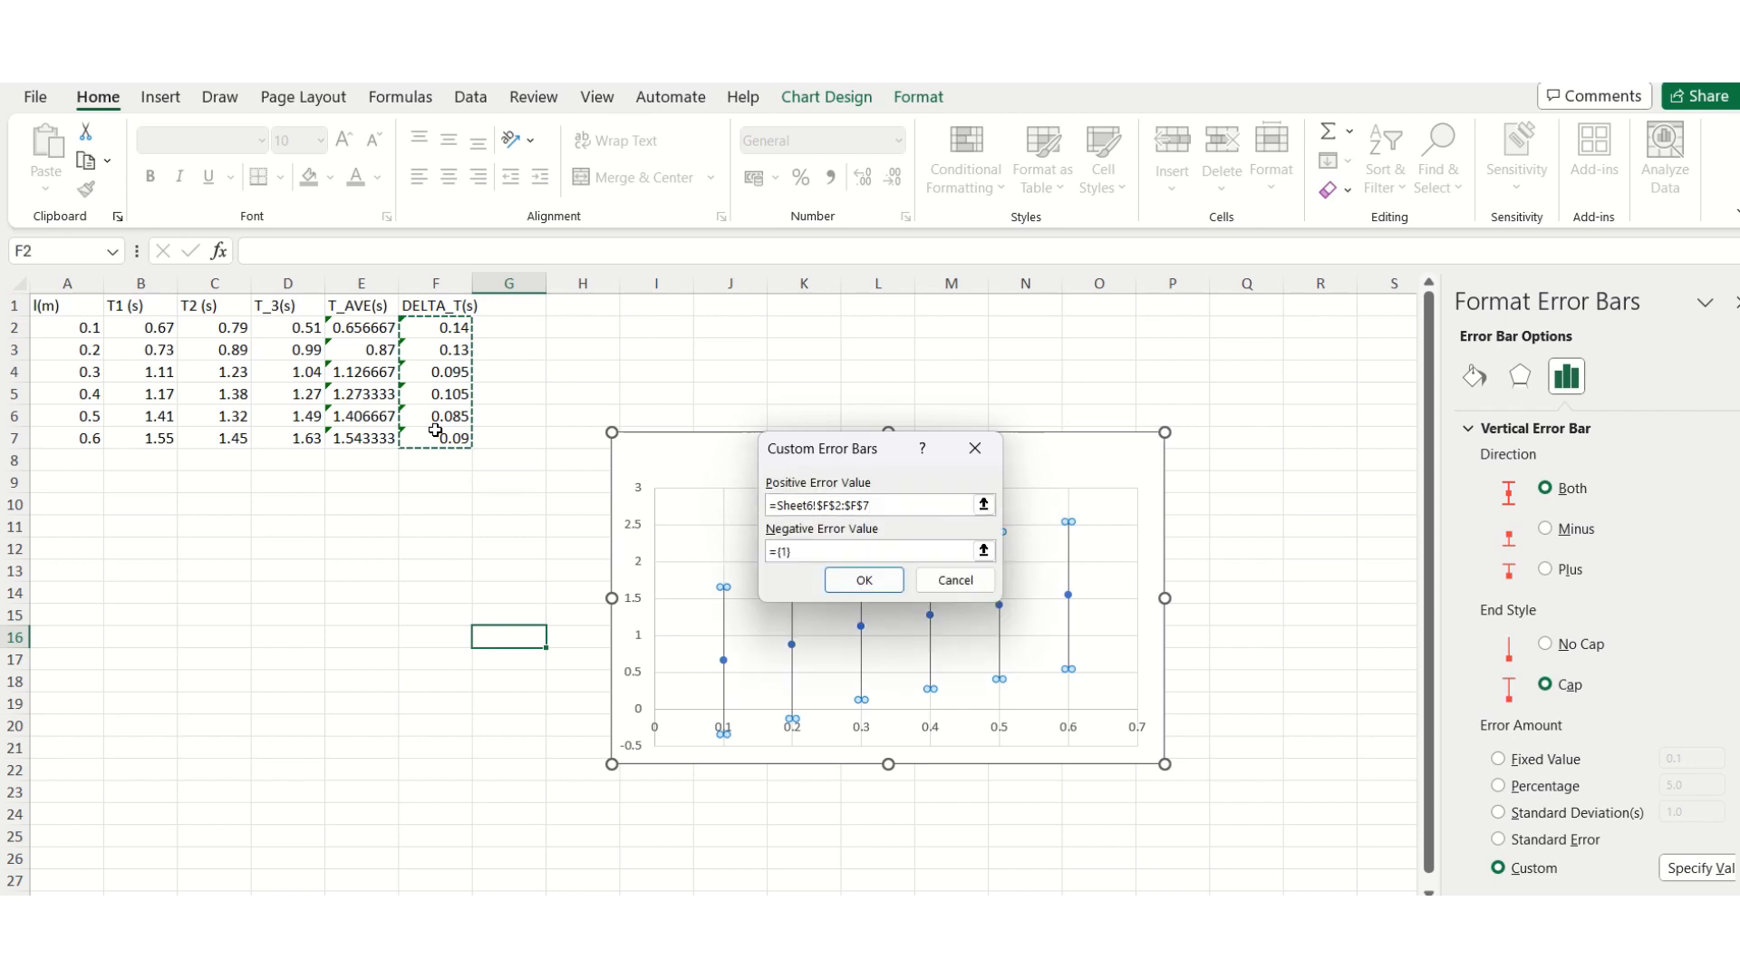
{"action": "left_click", "coordinate": [865, 581]}
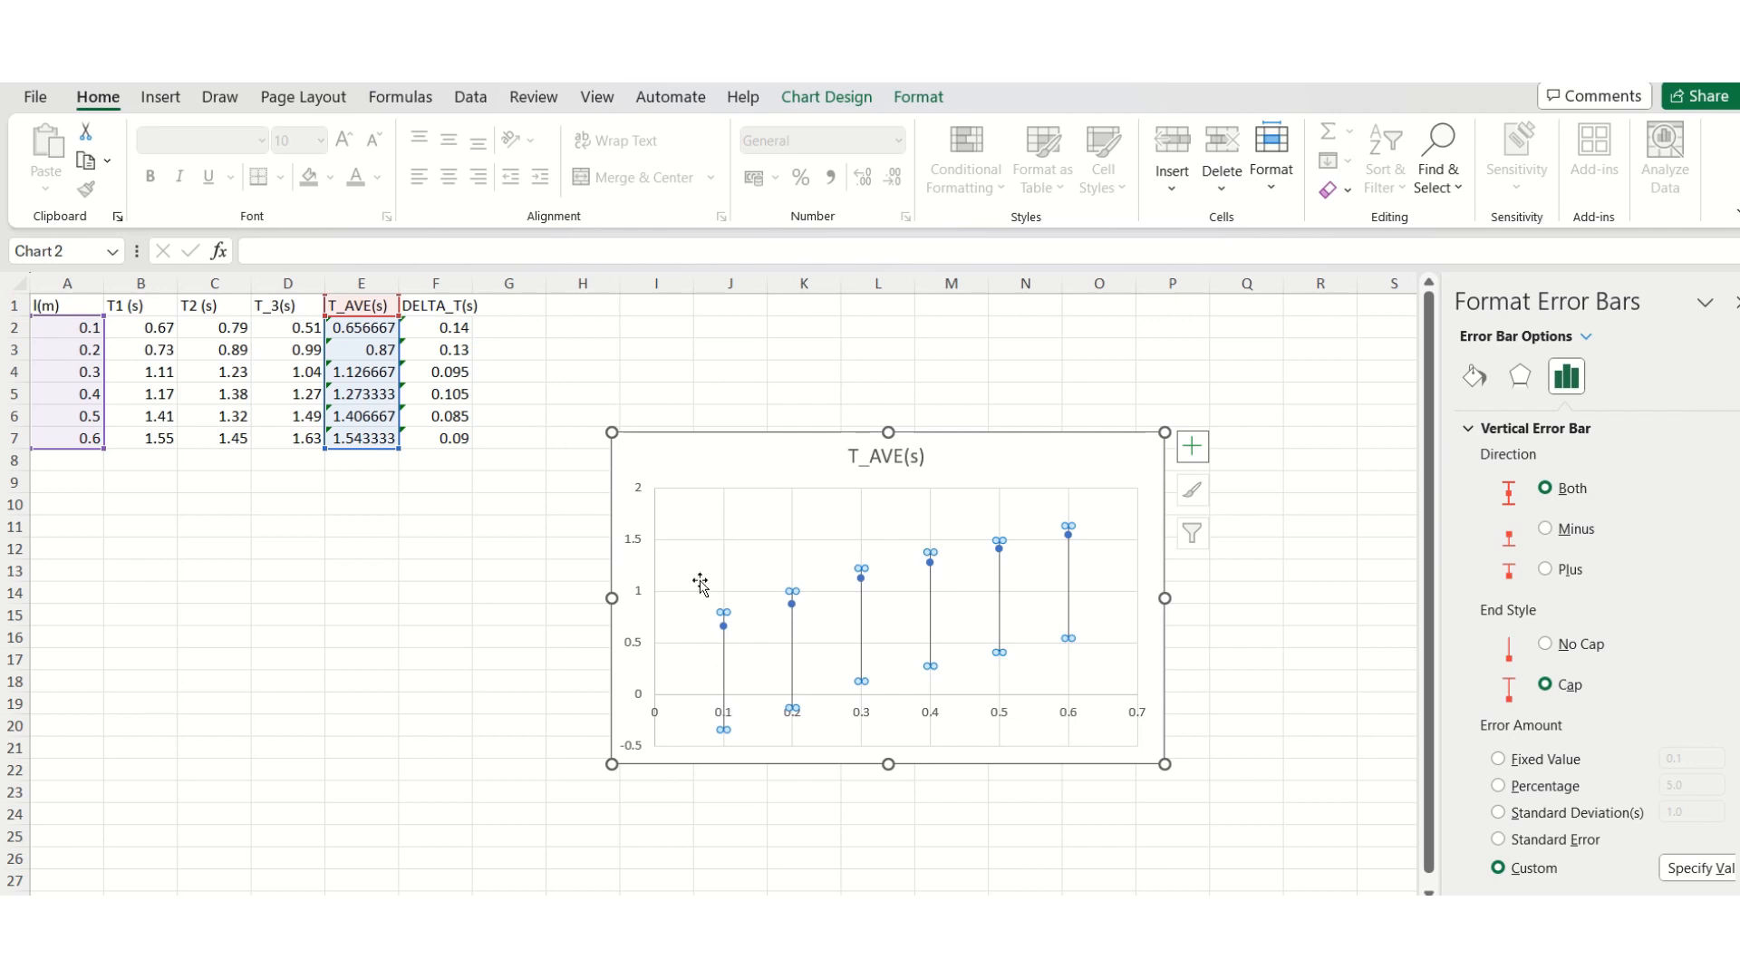
Set the negative error value of the custom vertical error bars to F2:F7.
{"action": "left_click", "coordinate": [1683, 867]}
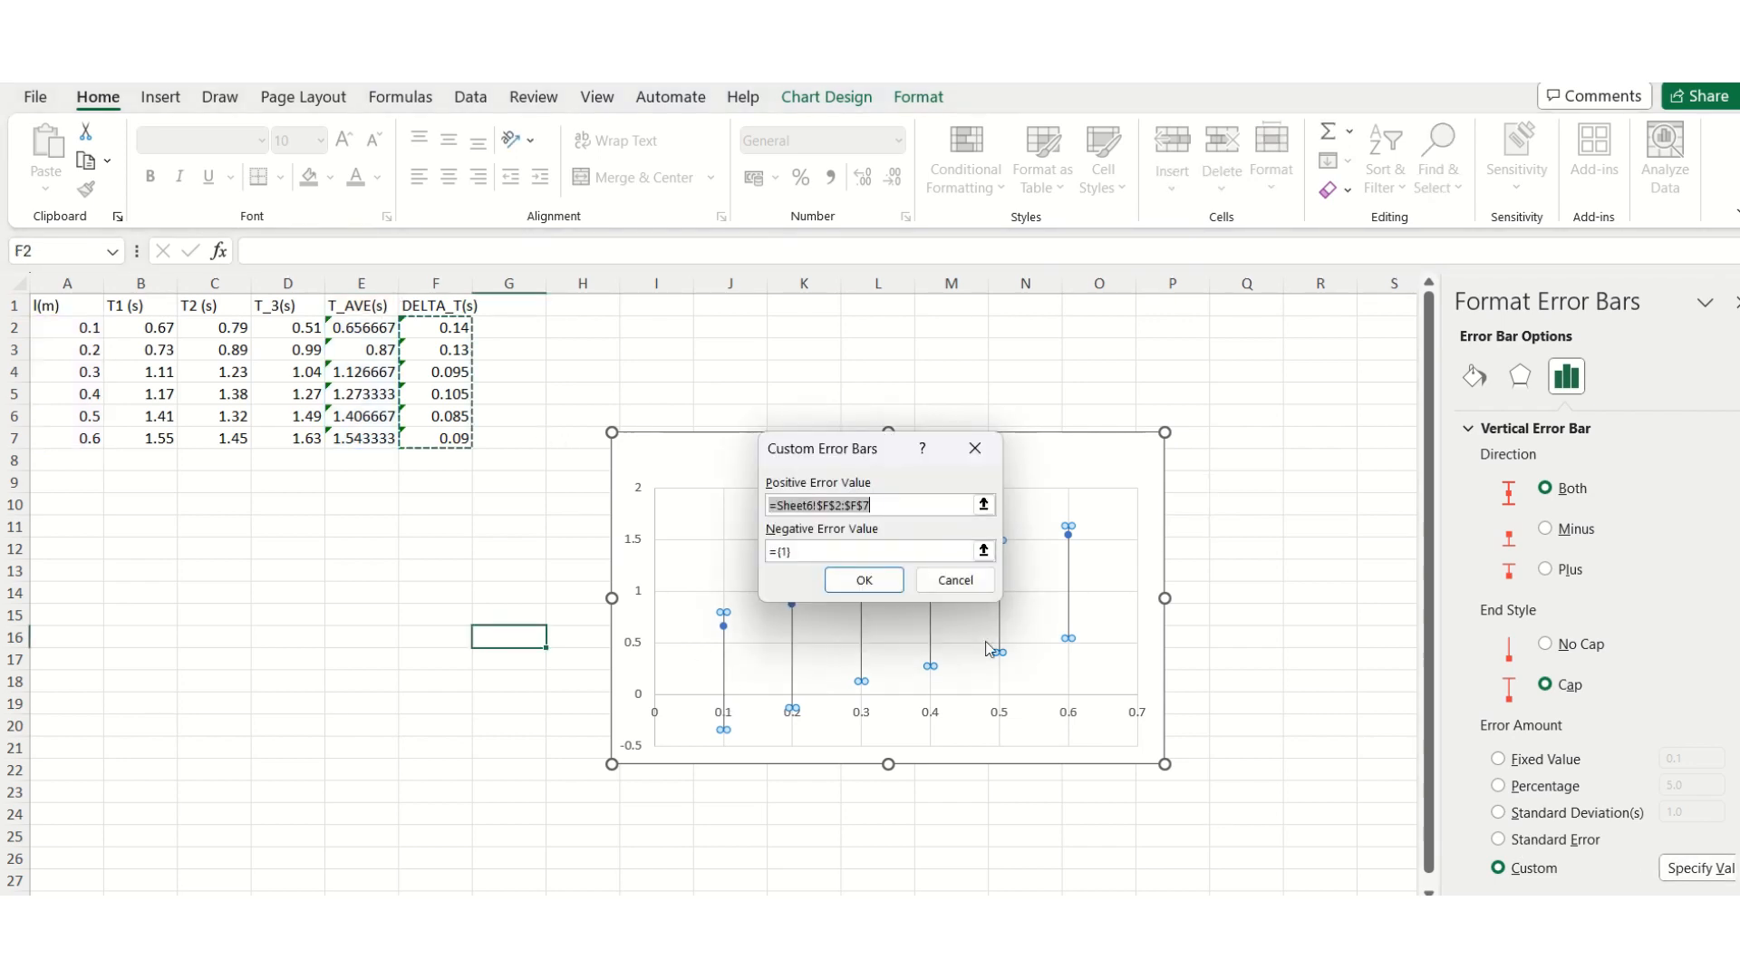
{"action": "left_click", "coordinate": [869, 551]}
{"action": "double_click", "coordinate": [781, 551]}
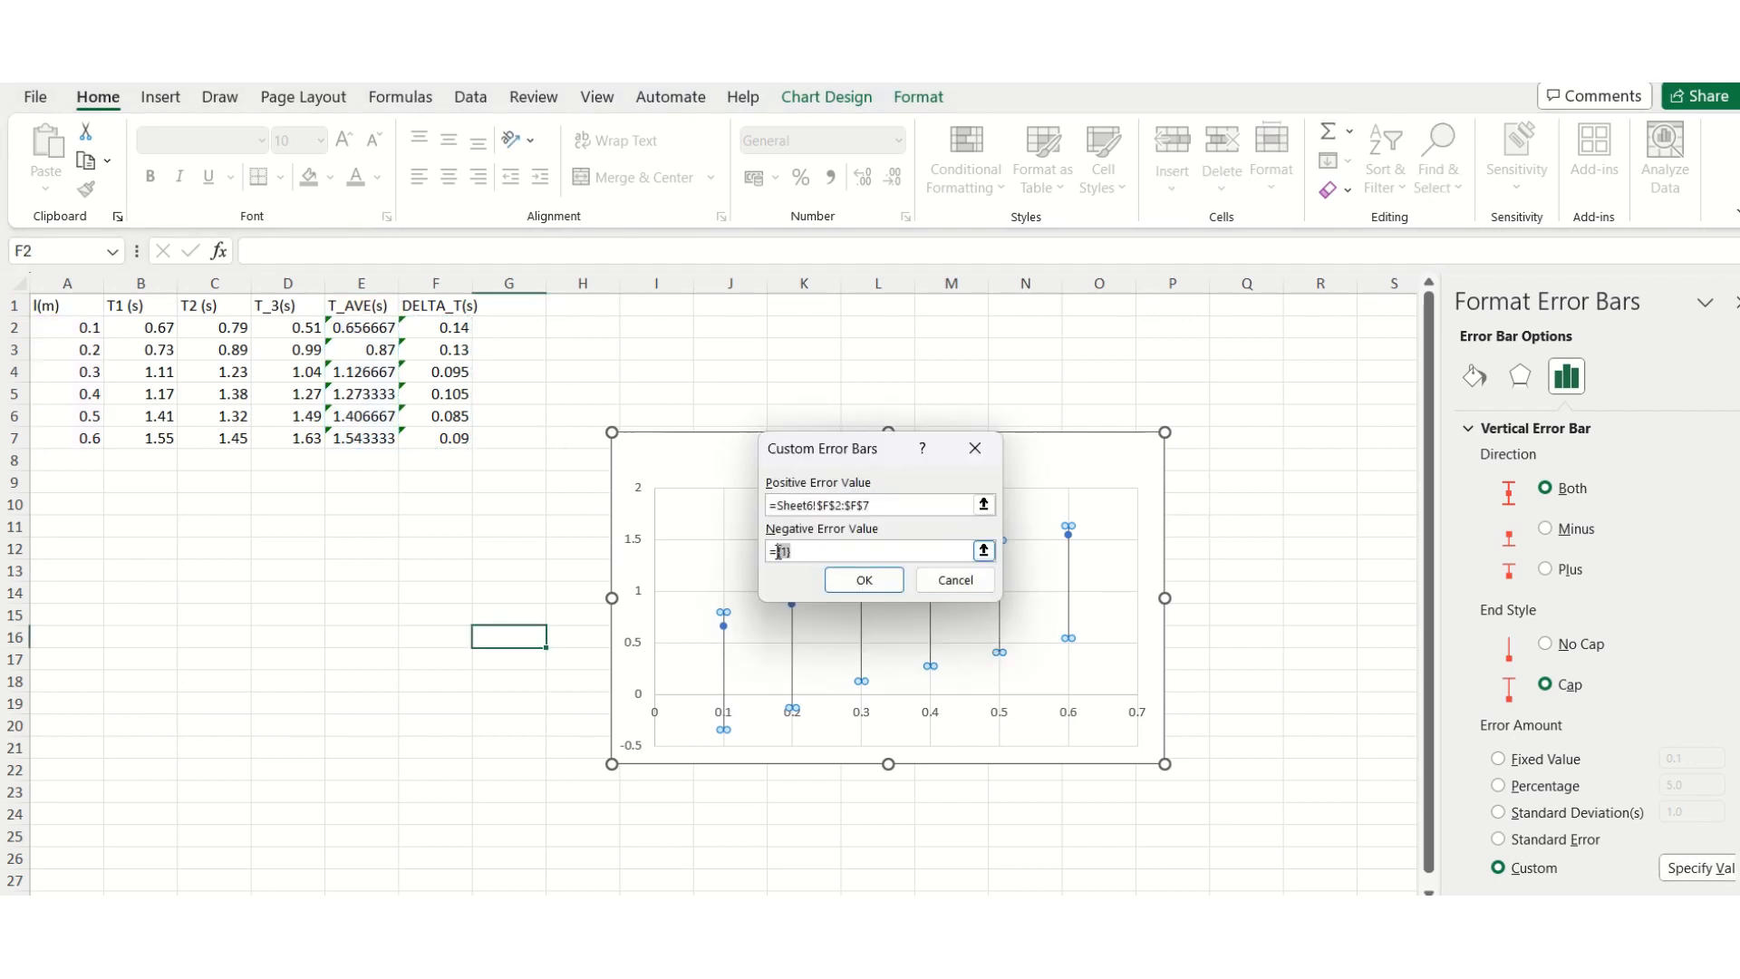
{"action": "left_click_drag", "start_coordinate": [460, 327], "coordinate": [457, 431]}
{"action": "left_click", "coordinate": [852, 578]}
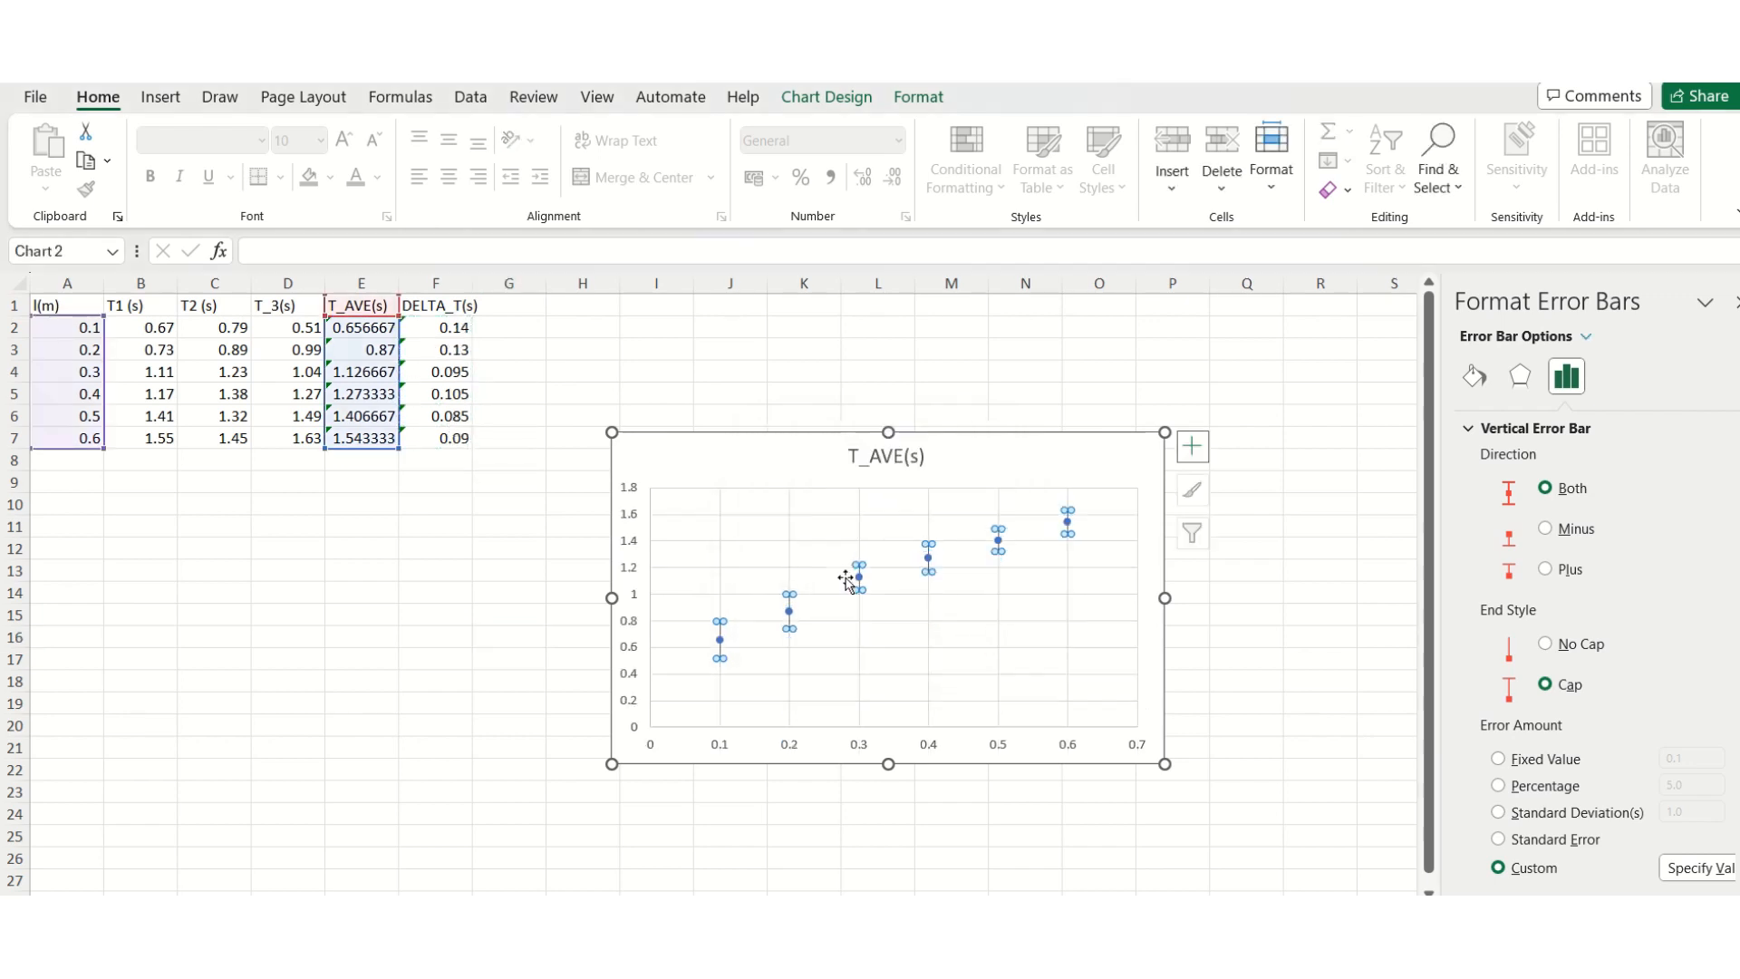
{"action": "left_click", "coordinate": [902, 664]}
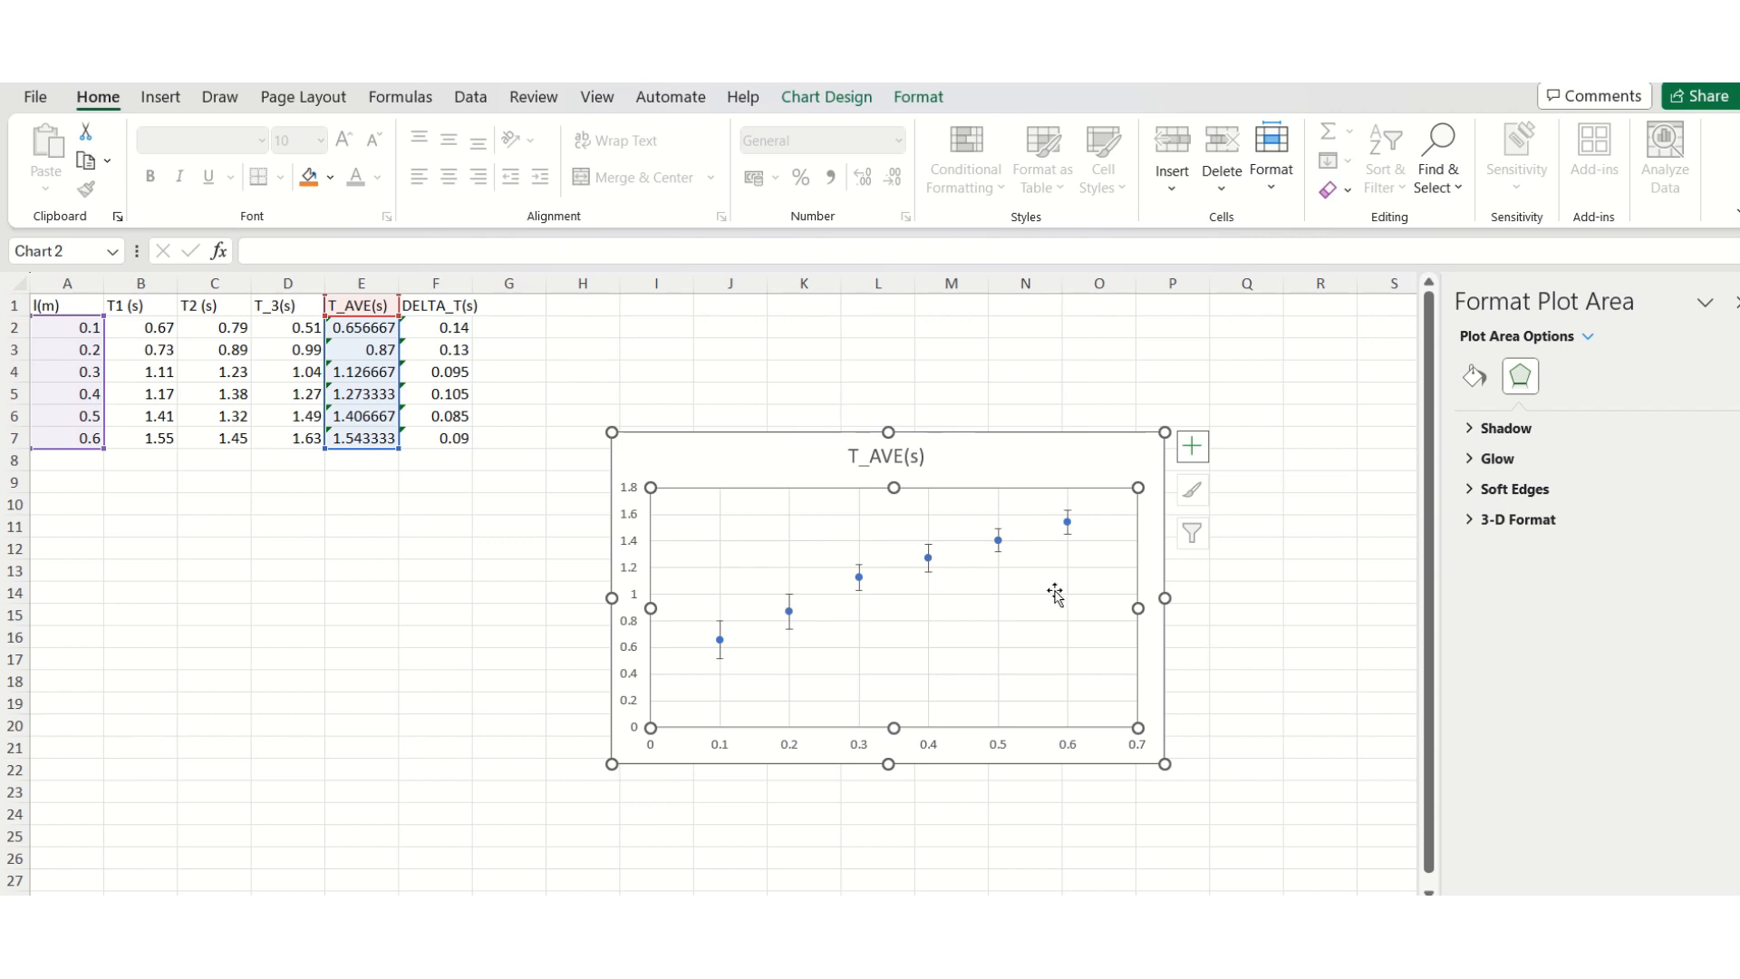
{"action": "left_click", "coordinate": [997, 535]}
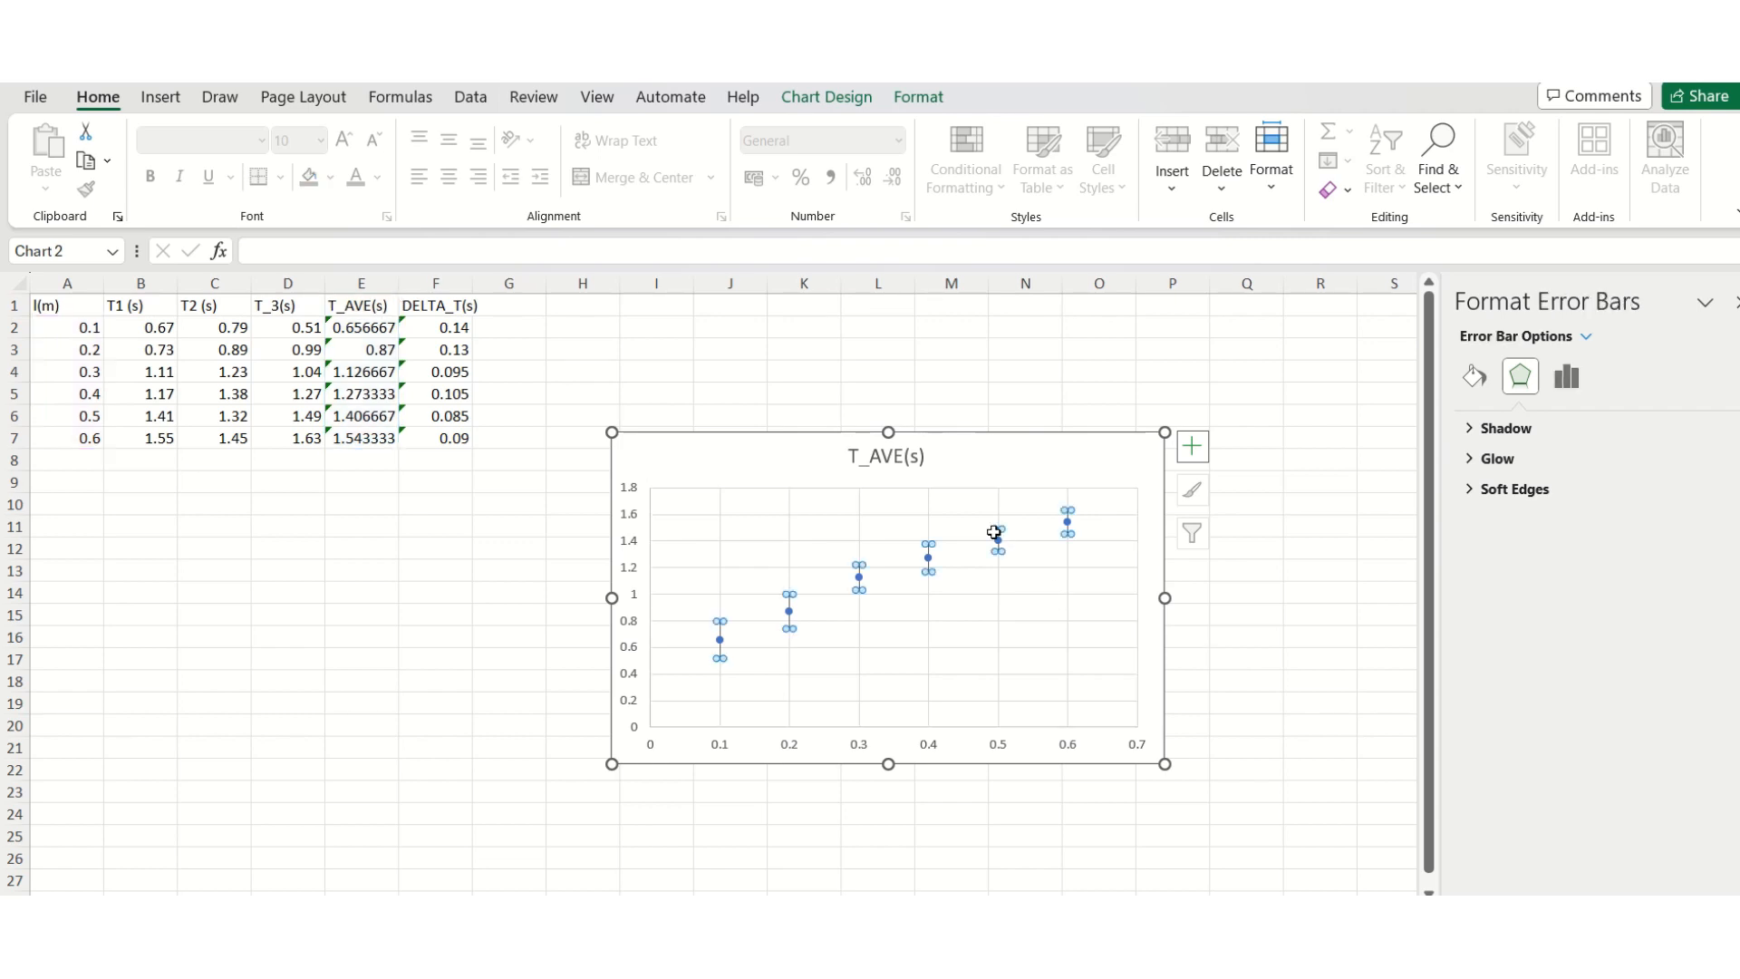
Add a linear trendline to the T_AVE(s) data series in the scatter chart.
{"action": "left_click", "coordinate": [927, 559]}
{"action": "right_click", "coordinate": [928, 559]}
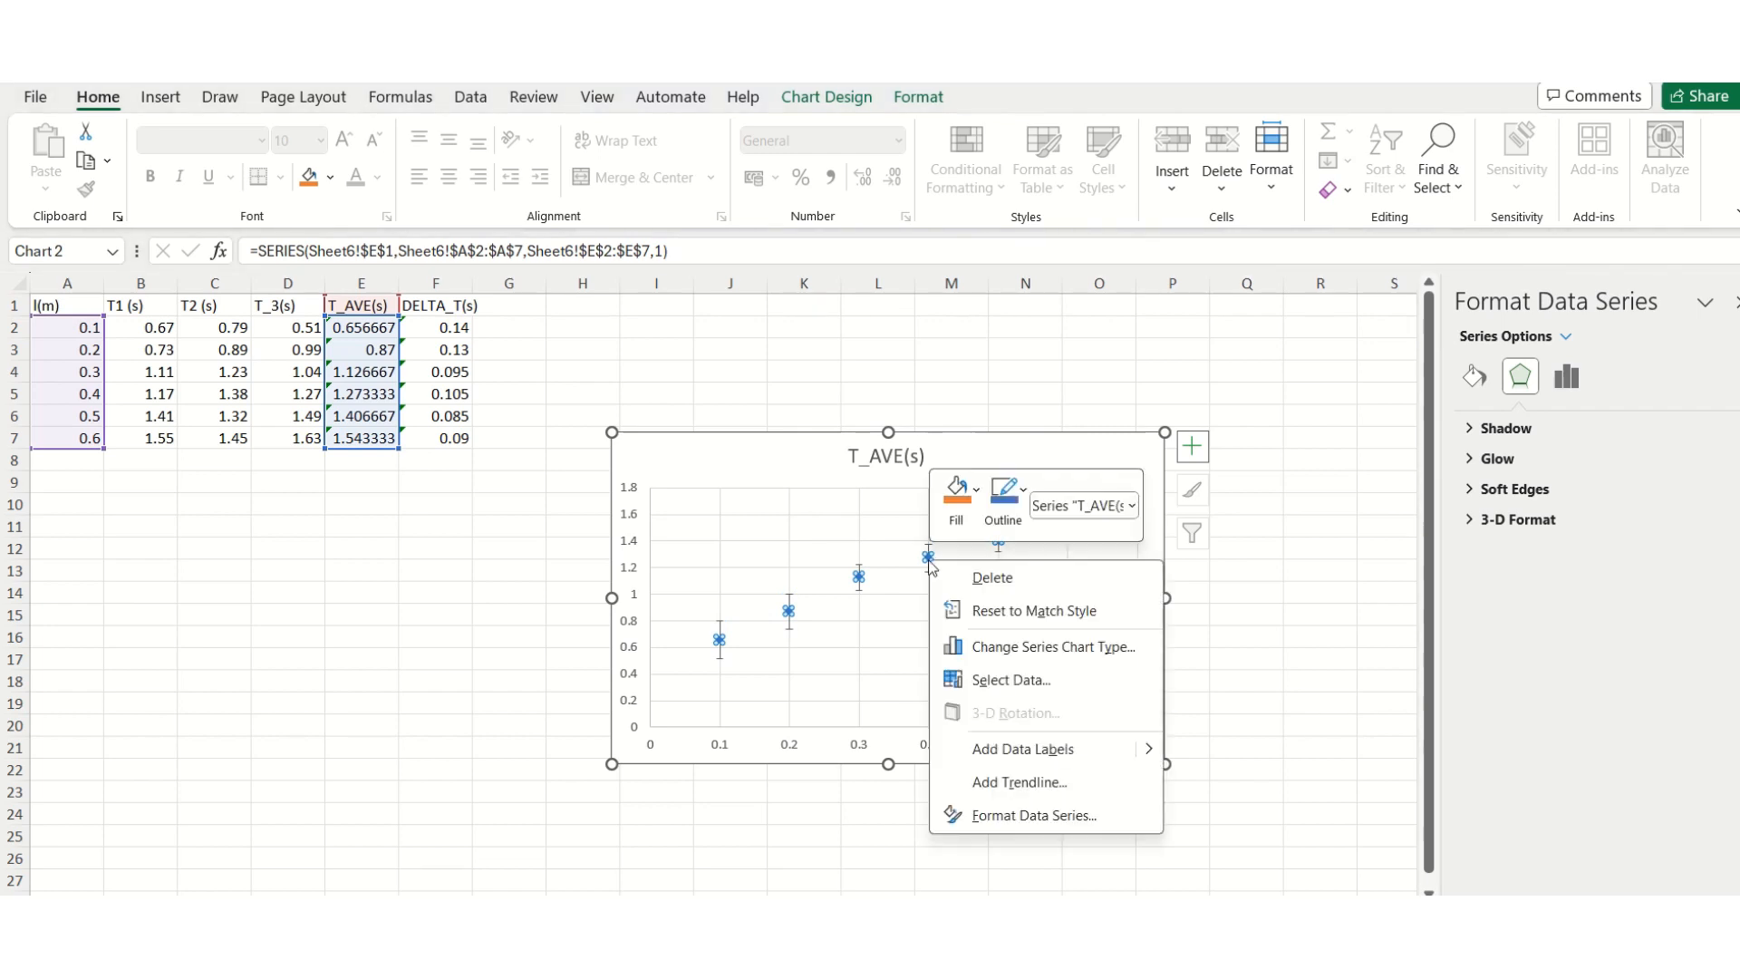
{"action": "left_click", "coordinate": [1021, 780]}
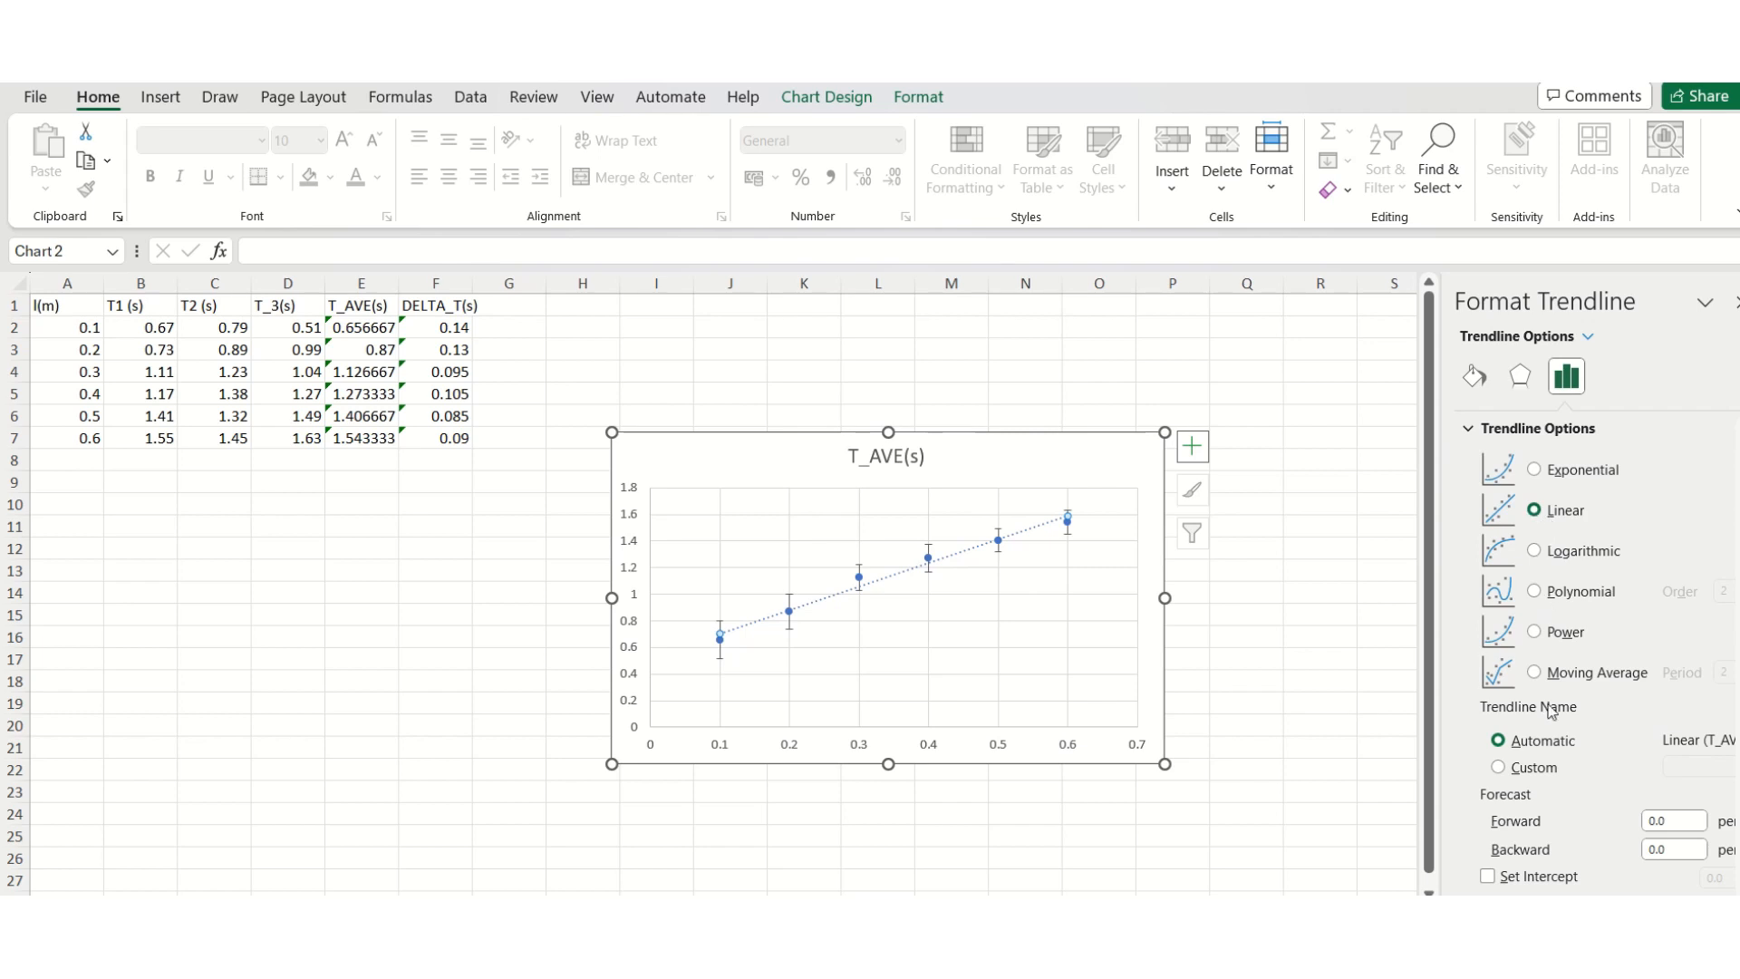
Display the linear trendline's equation on the chart and move its label above the plot area, beside the chart title.
{"action": "scroll", "coordinate": [1552, 784], "scroll_direction": "down", "scroll_amount": 1}
{"action": "left_click", "coordinate": [1504, 852]}
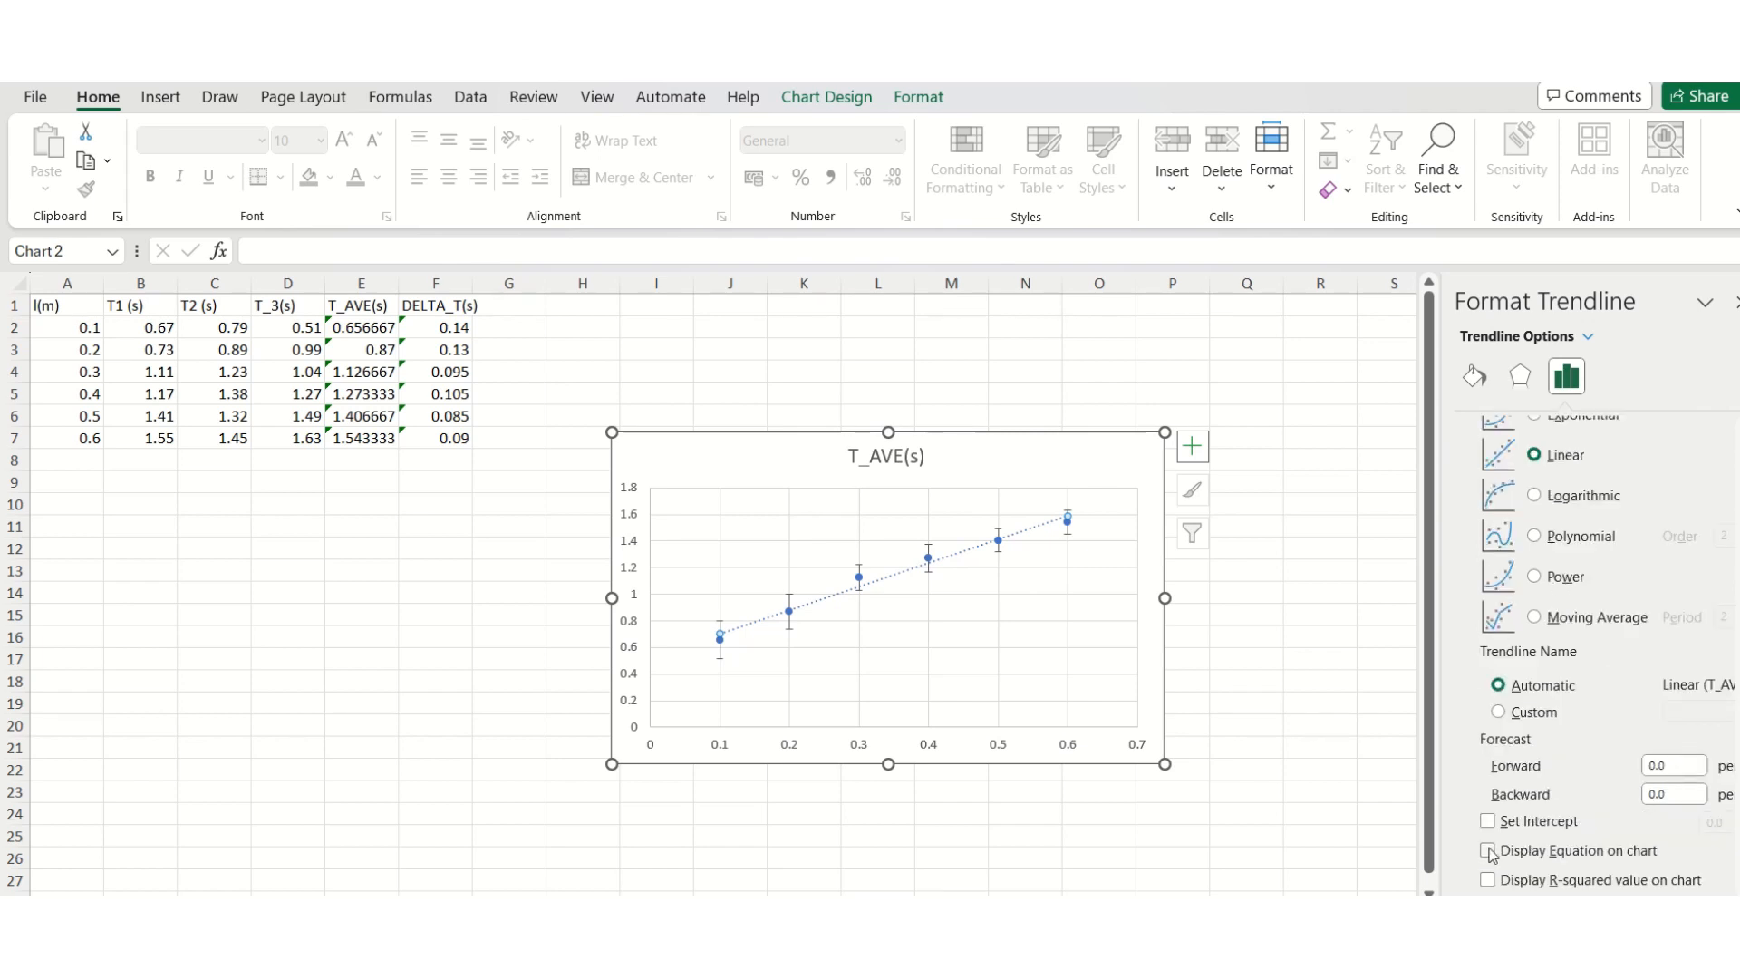
{"action": "left_click", "coordinate": [1012, 516]}
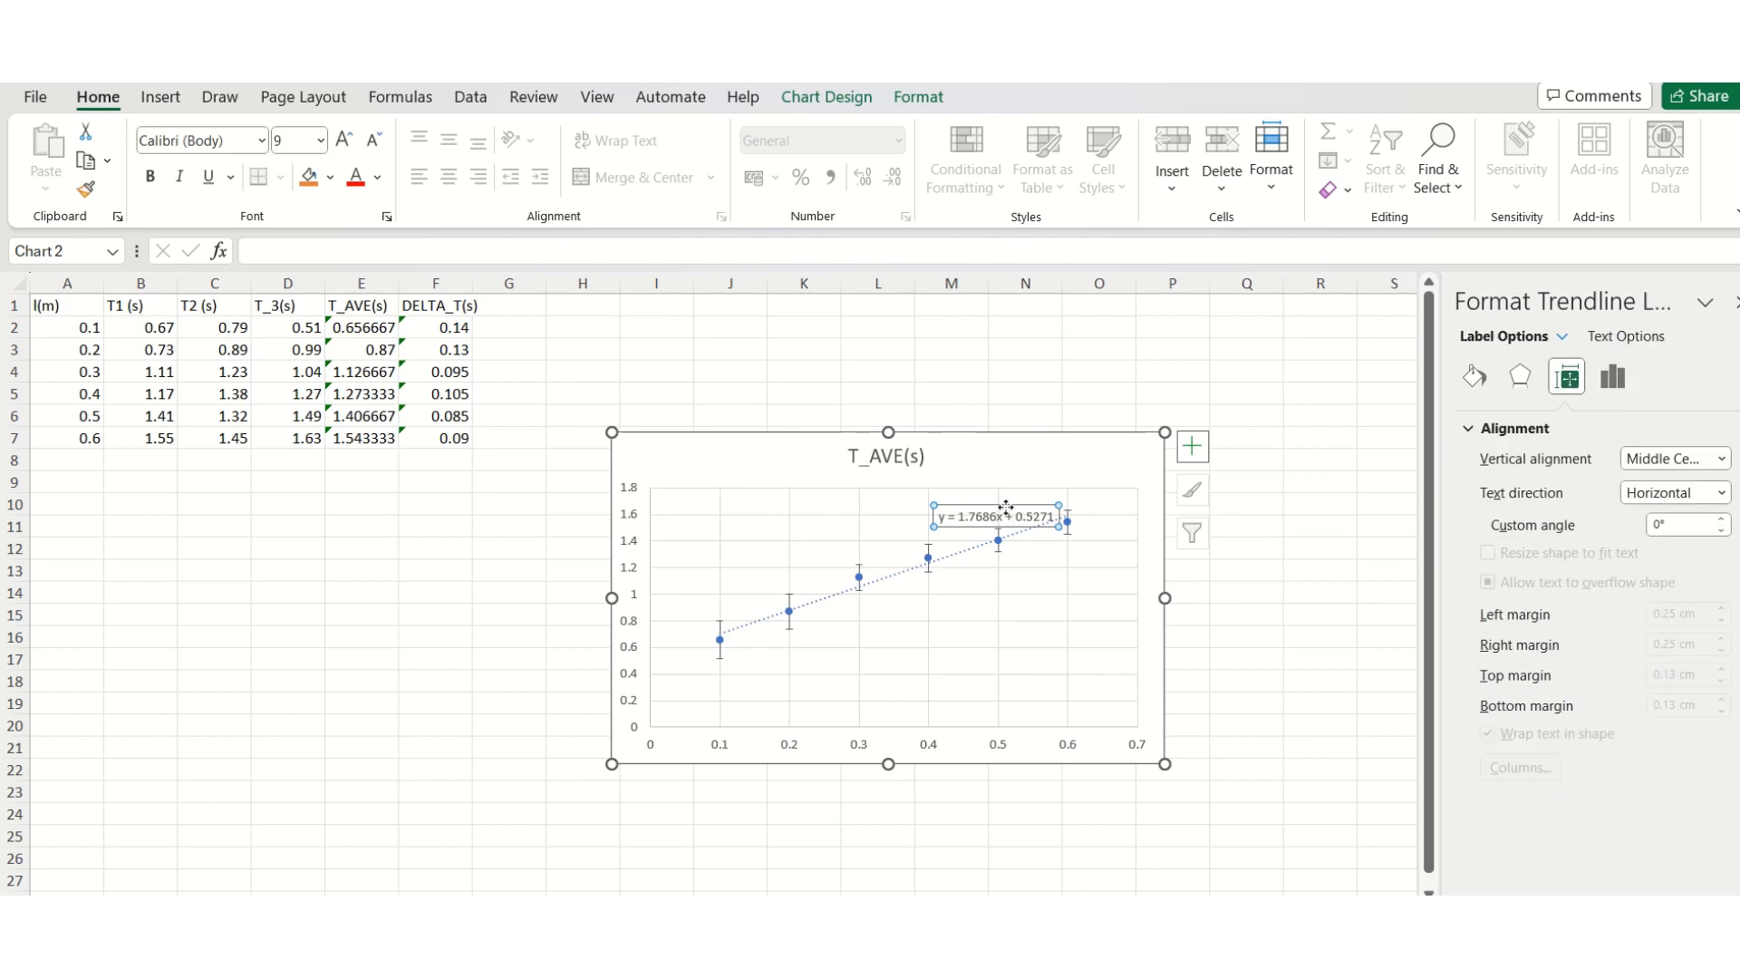
{"action": "left_click_drag", "start_coordinate": [1008, 509], "coordinate": [1022, 456]}
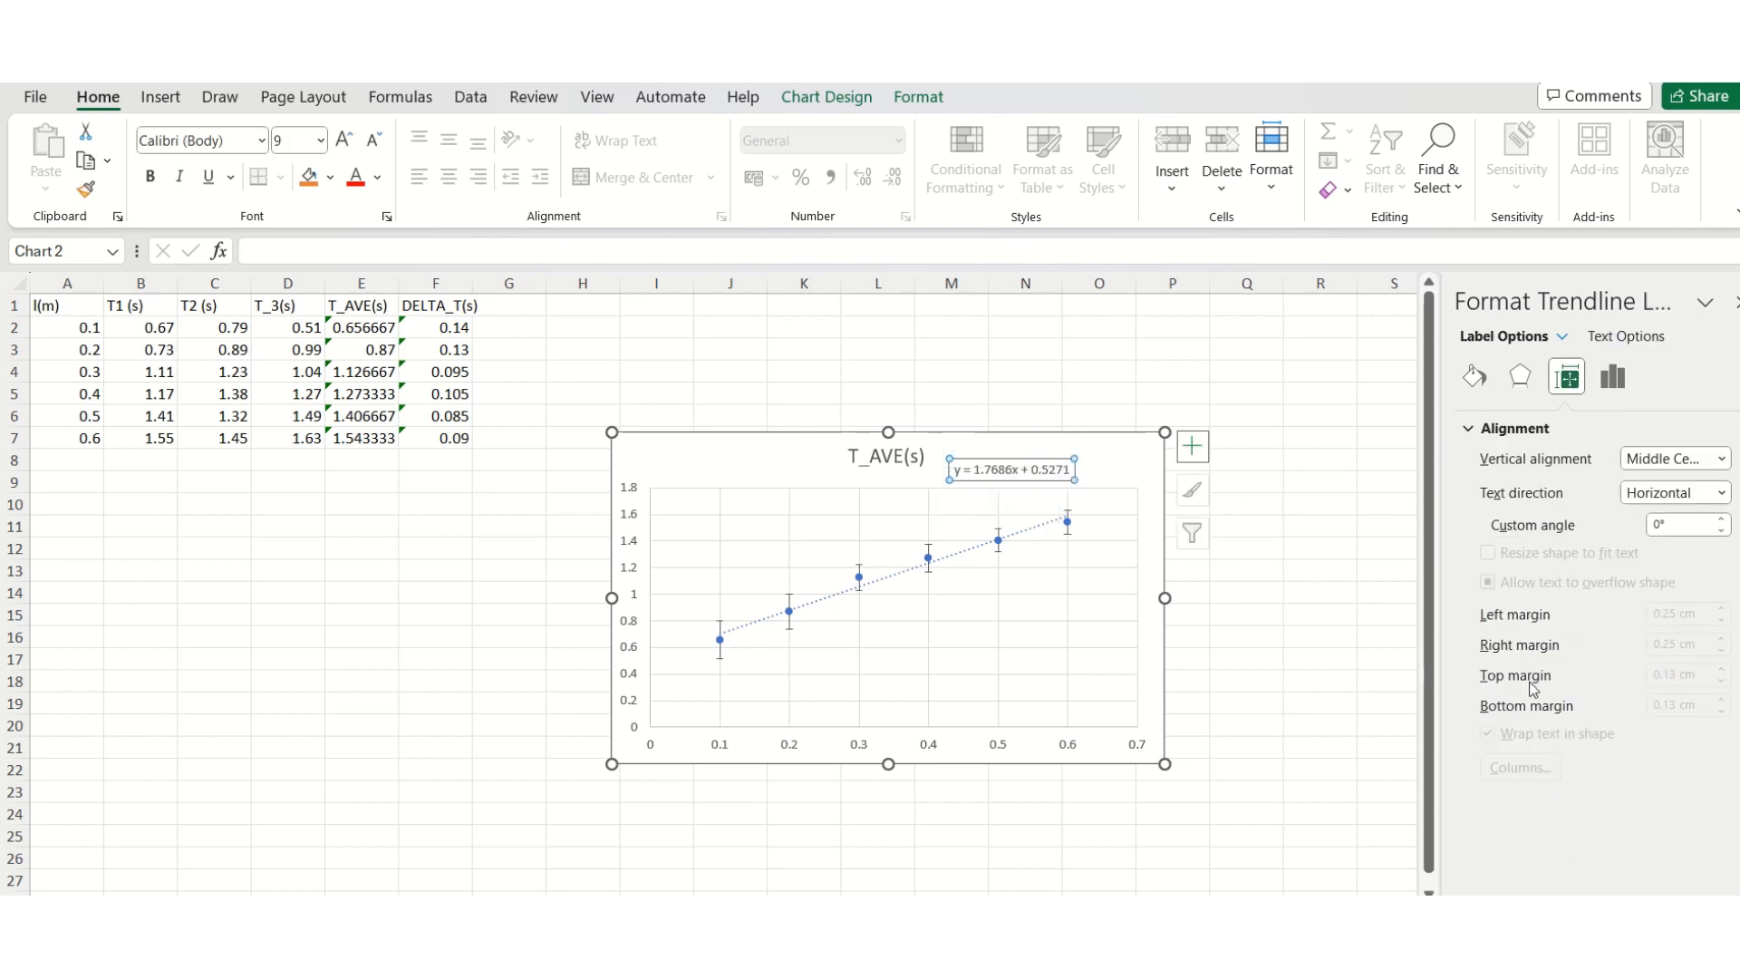
Display the linear trendline's R-squared value on the chart.
{"action": "left_click", "coordinate": [1703, 306]}
{"action": "left_click", "coordinate": [1704, 306]}
{"action": "left_click", "coordinate": [1017, 535]}
{"action": "right_click", "coordinate": [1018, 536]}
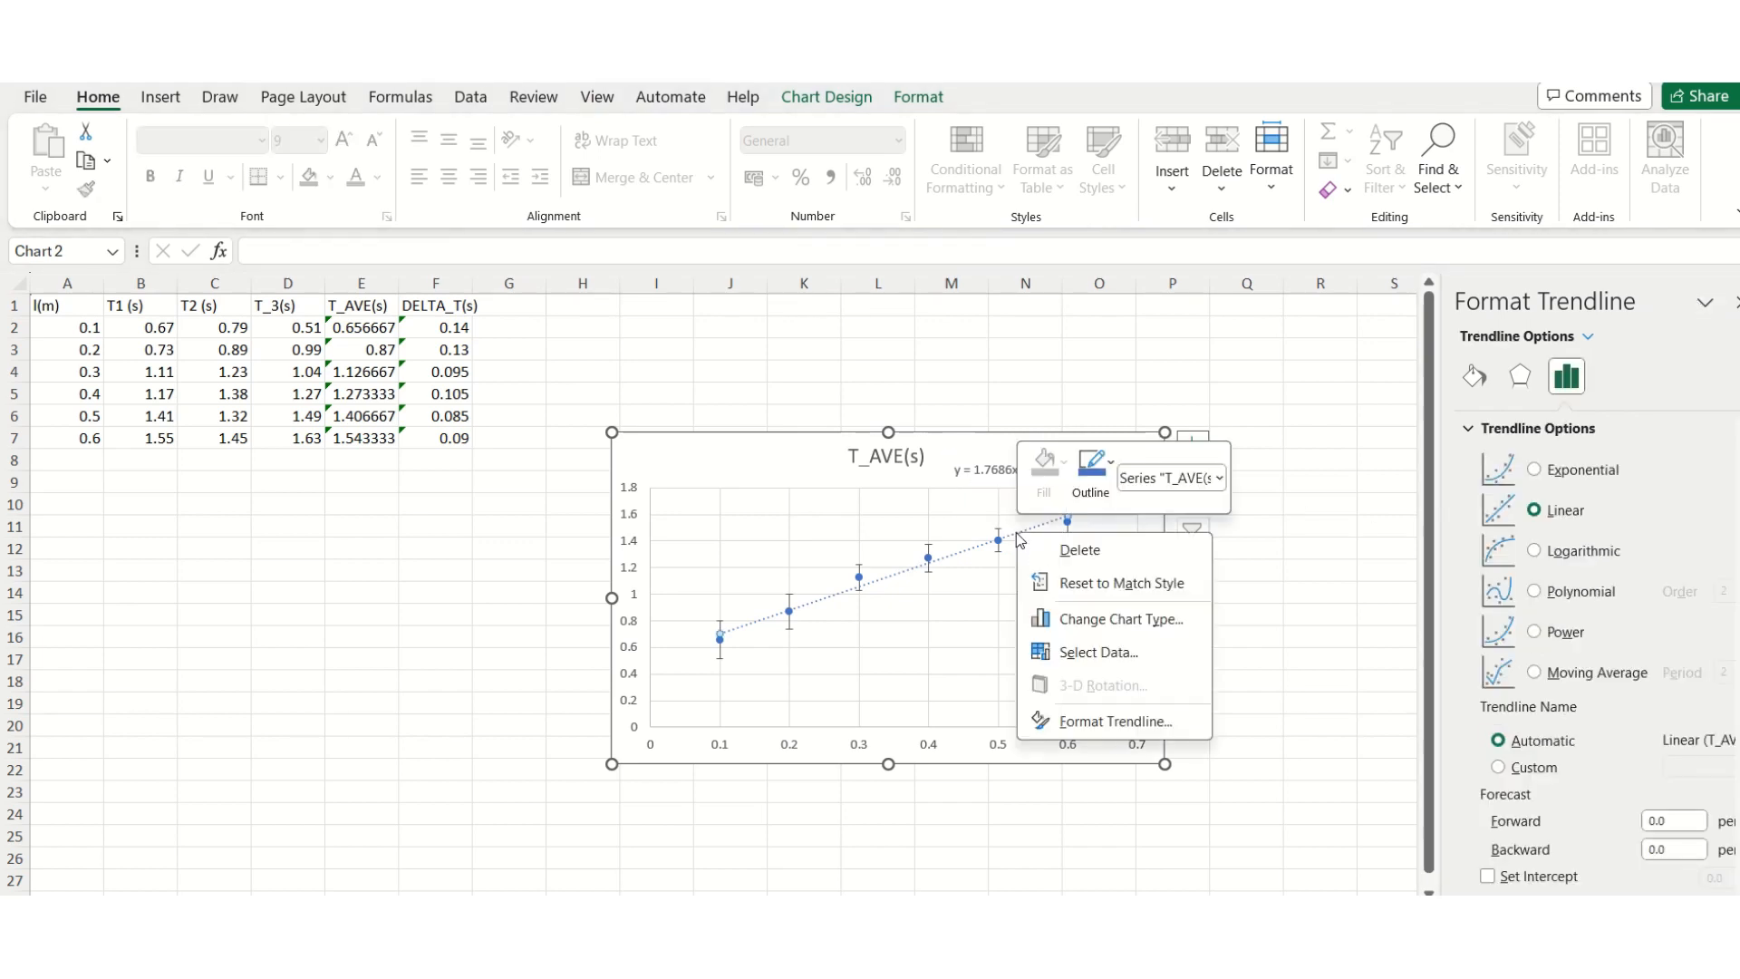
{"action": "scroll", "coordinate": [1649, 789], "scroll_direction": "down", "scroll_amount": 1}
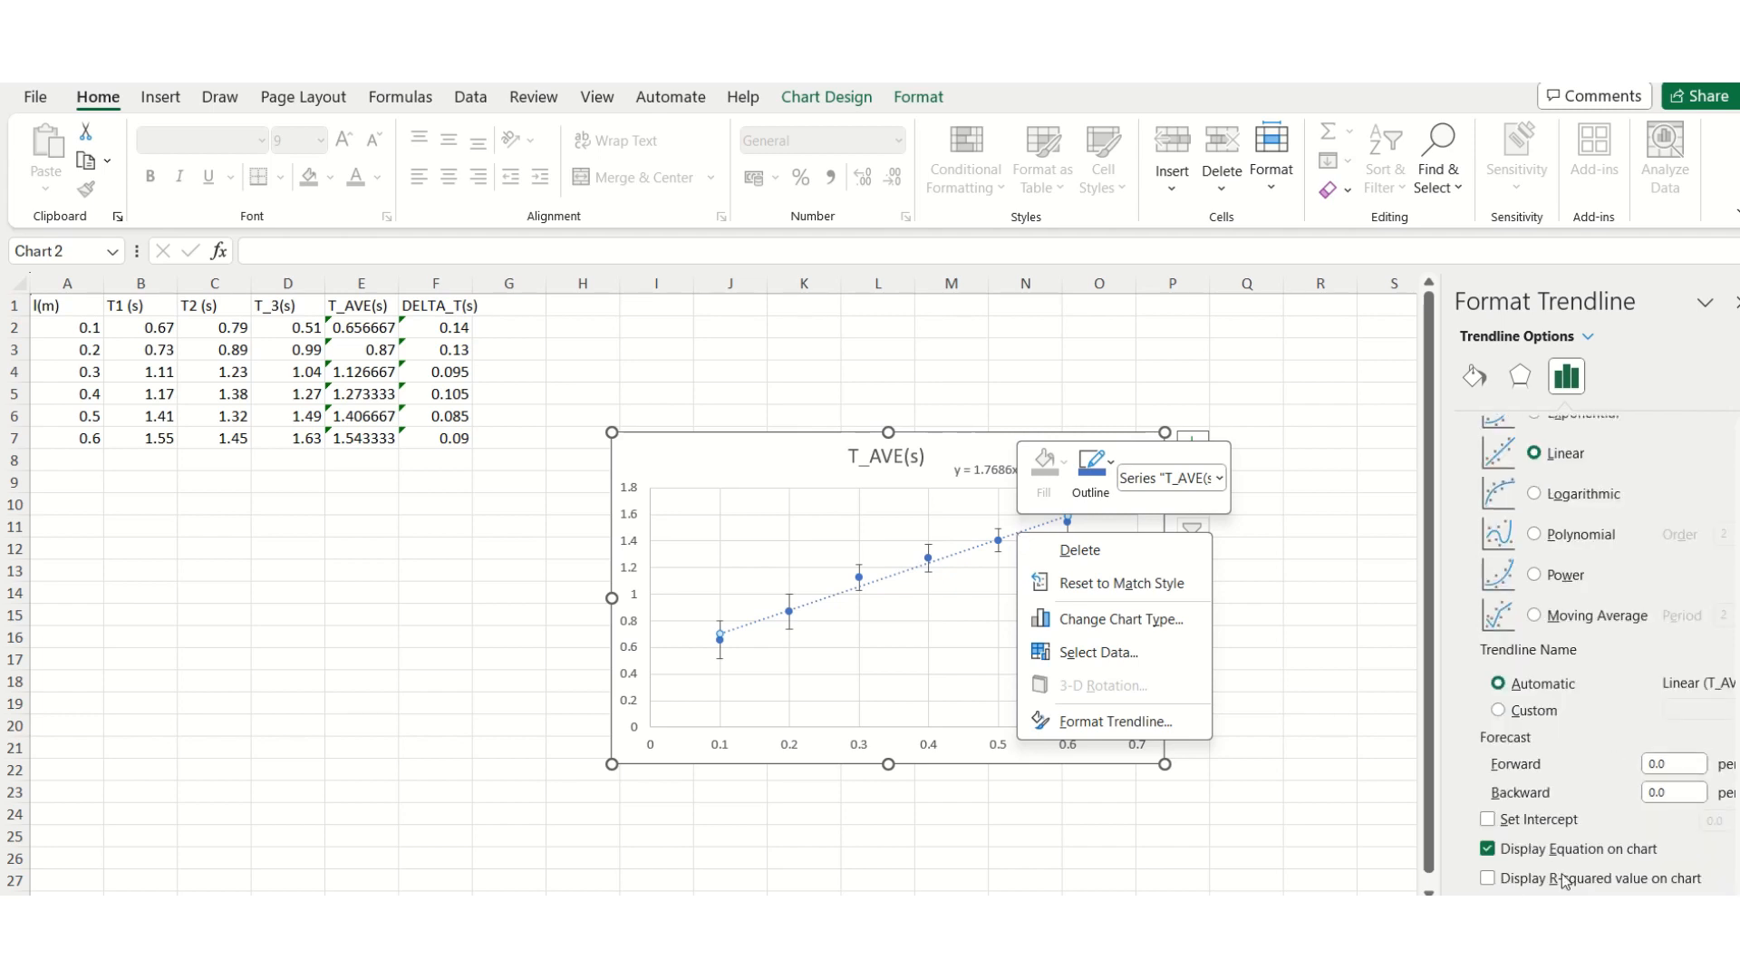
{"action": "left_click", "coordinate": [1520, 881]}
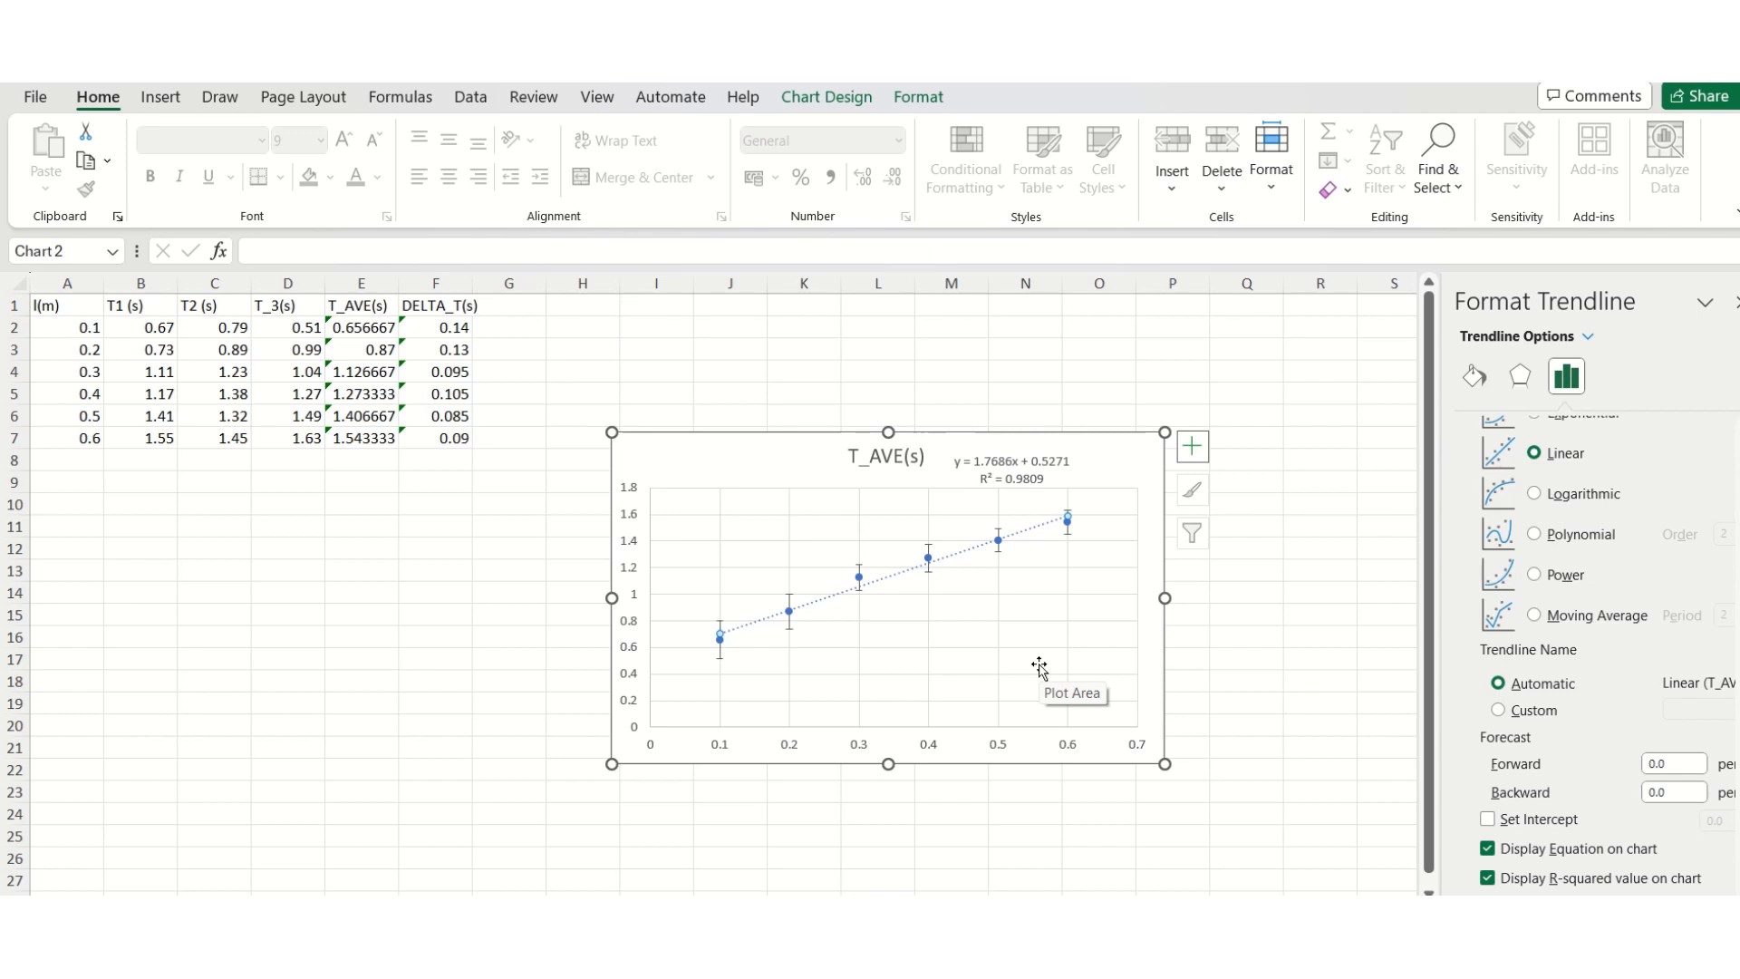
Delete the label with the equation and R-squared value, and change the trendline type to Power.
{"action": "left_click", "coordinate": [1014, 478]}
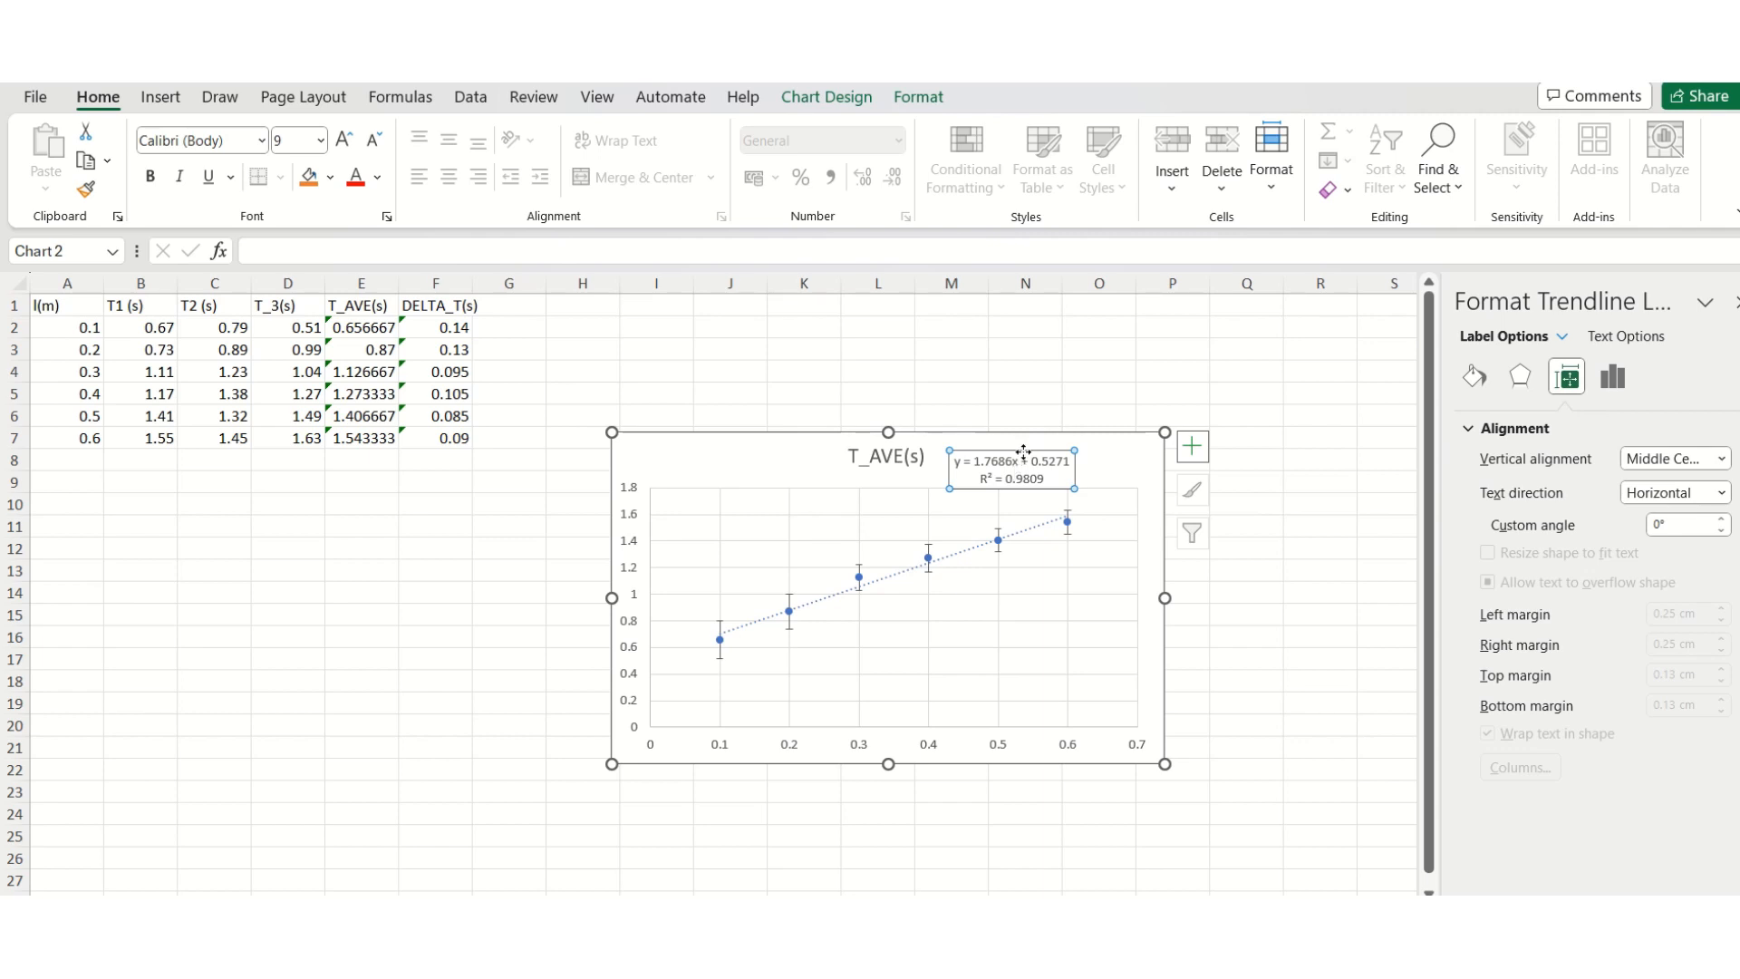
{"action": "key", "text": "Delete"}
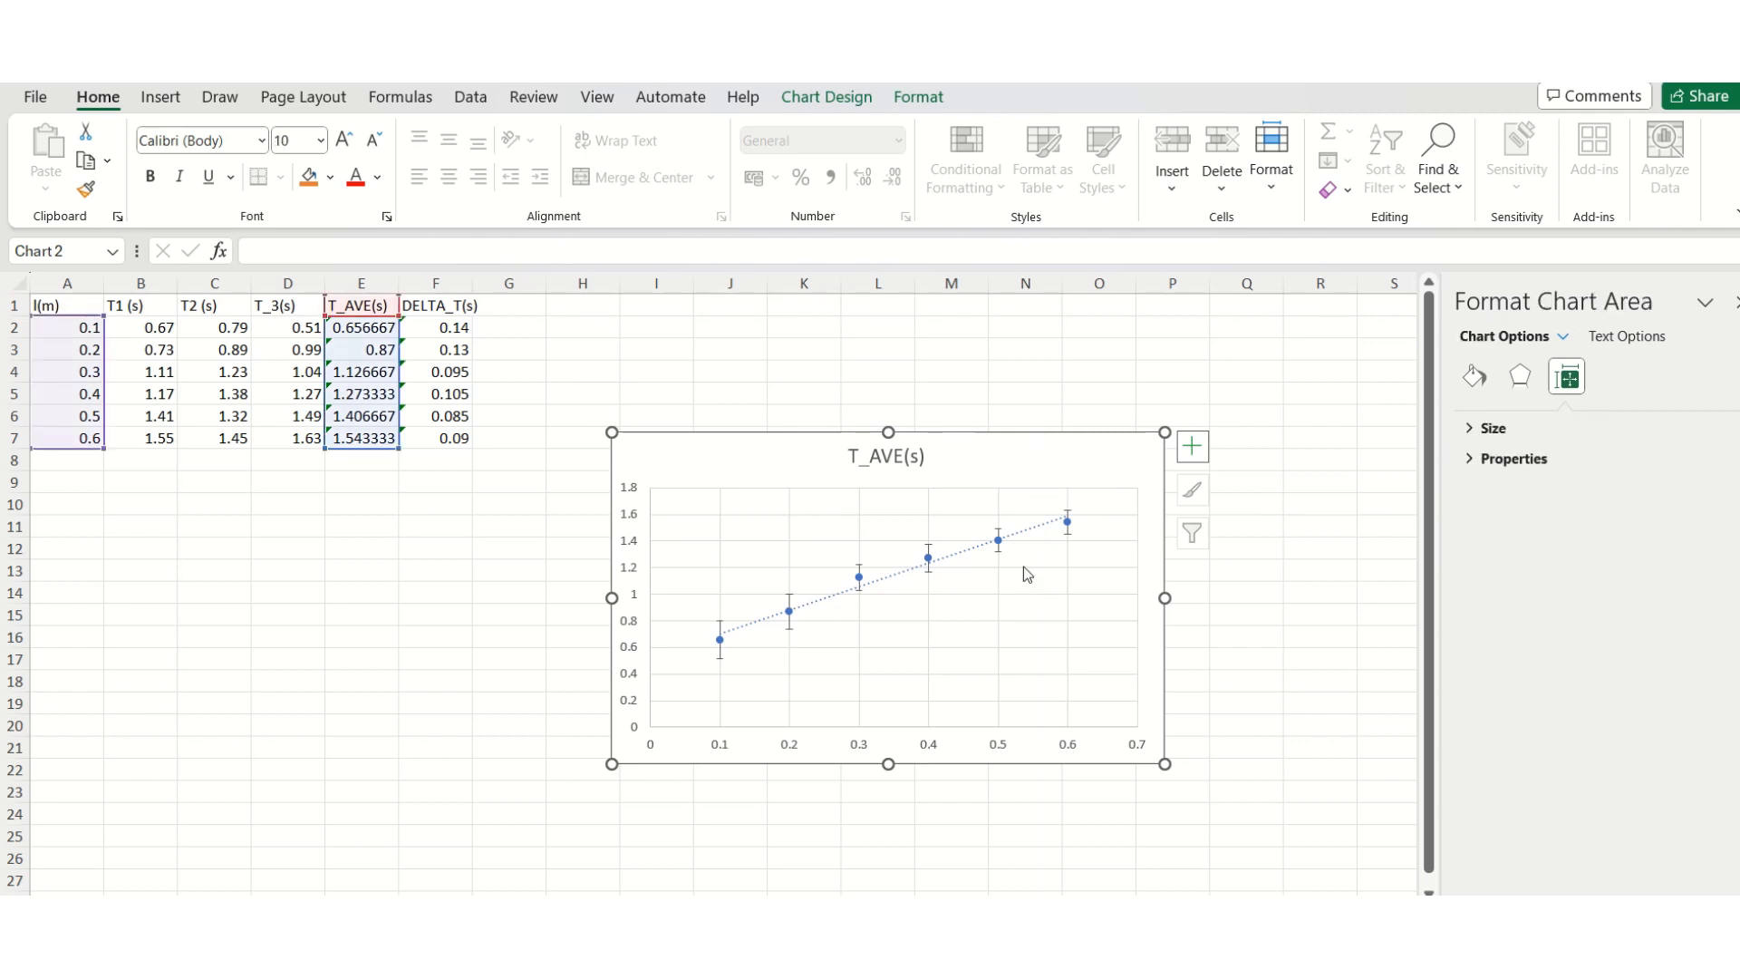
{"action": "left_click", "coordinate": [1022, 537]}
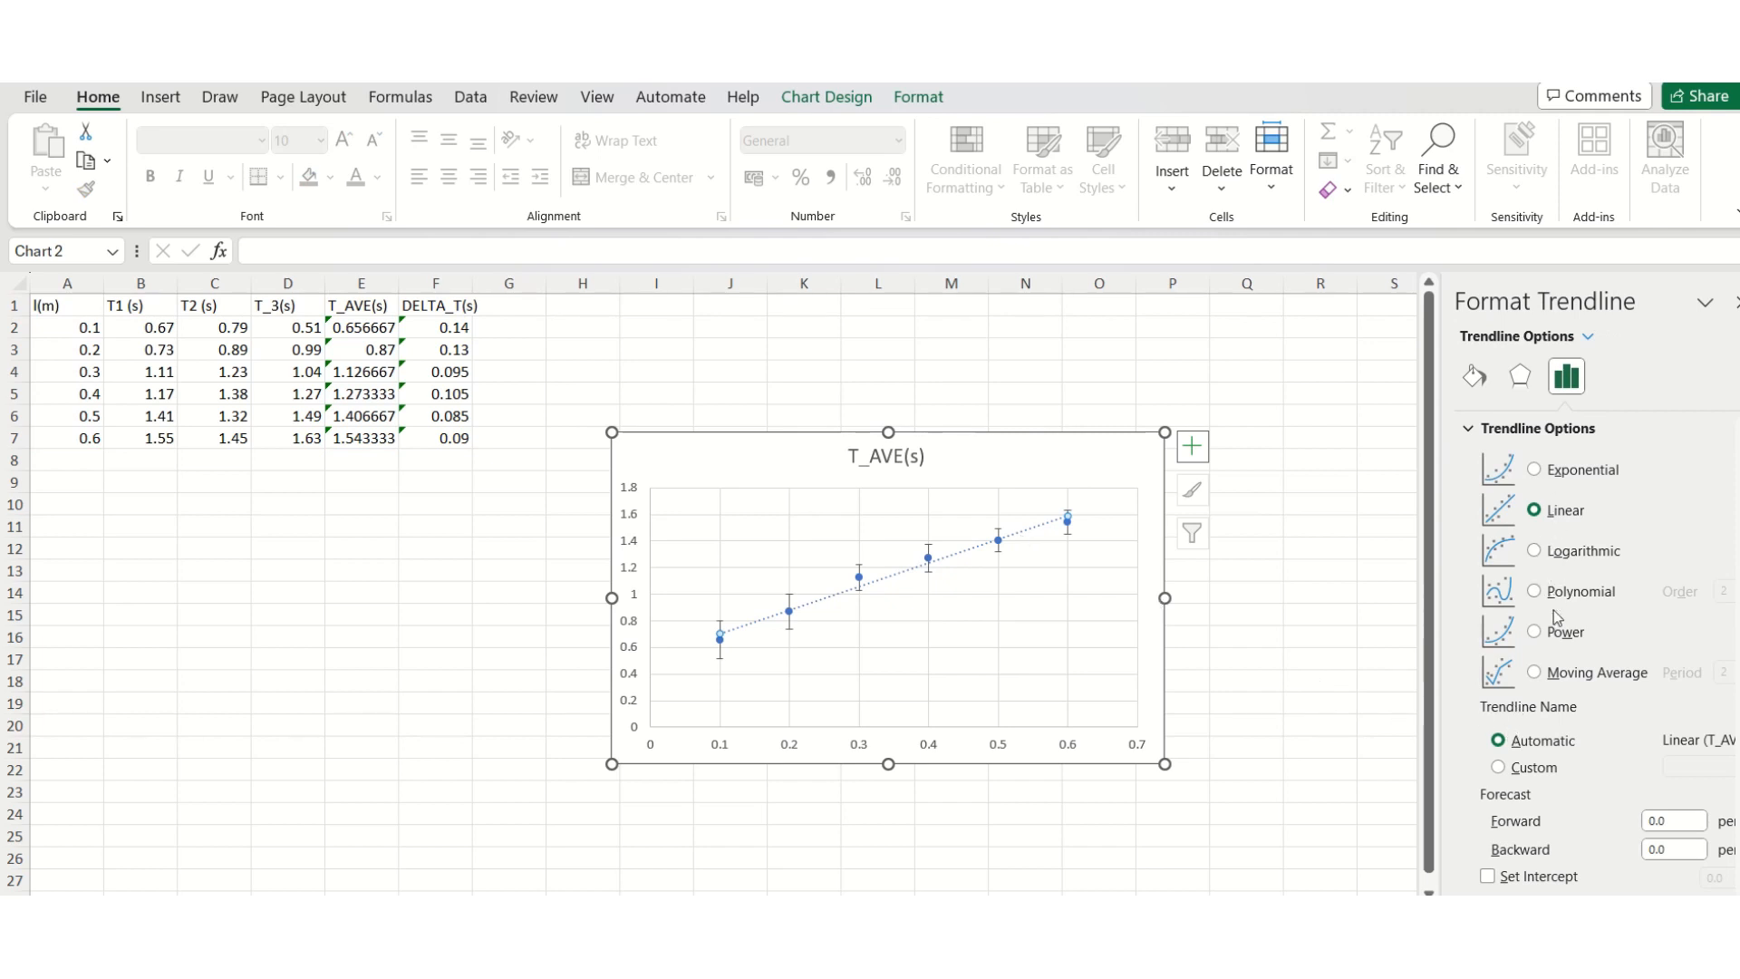
{"action": "left_click", "coordinate": [1536, 633]}
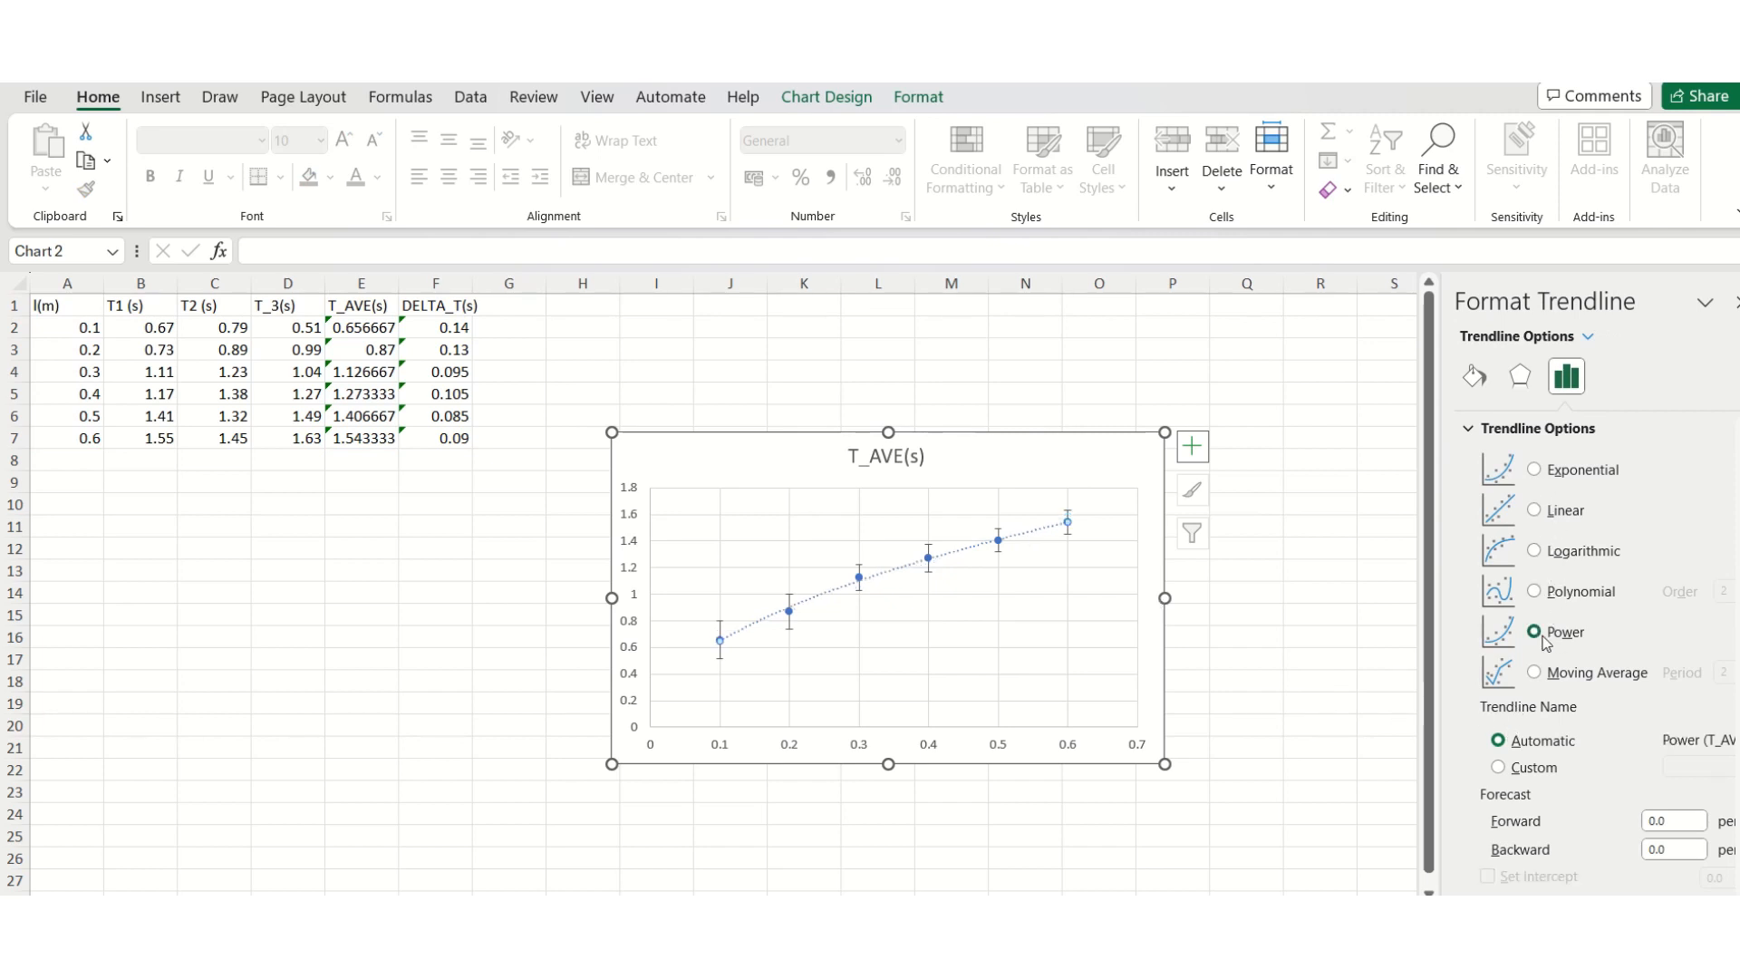
Display the Power trendline's equation and R-squared value on the chart.
{"action": "right_click", "coordinate": [1048, 535]}
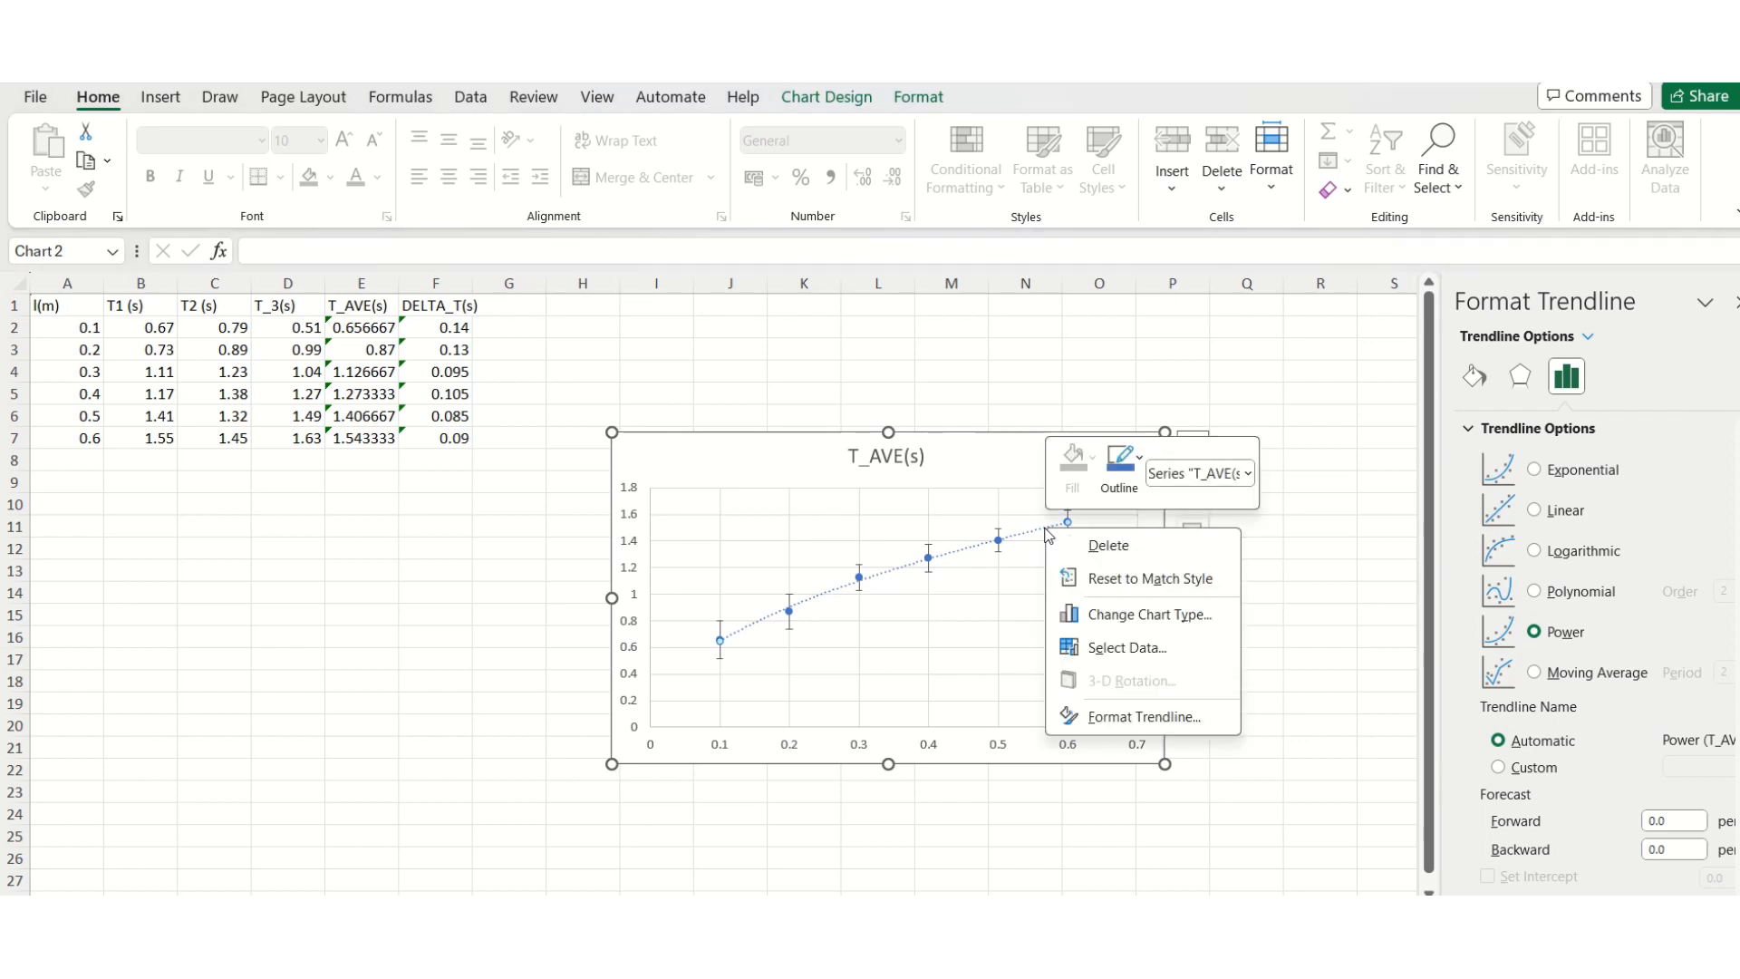
{"action": "left_click", "coordinate": [1562, 812]}
{"action": "scroll", "coordinate": [1562, 812], "scroll_direction": "down", "scroll_amount": 1}
{"action": "left_click", "coordinate": [1536, 850]}
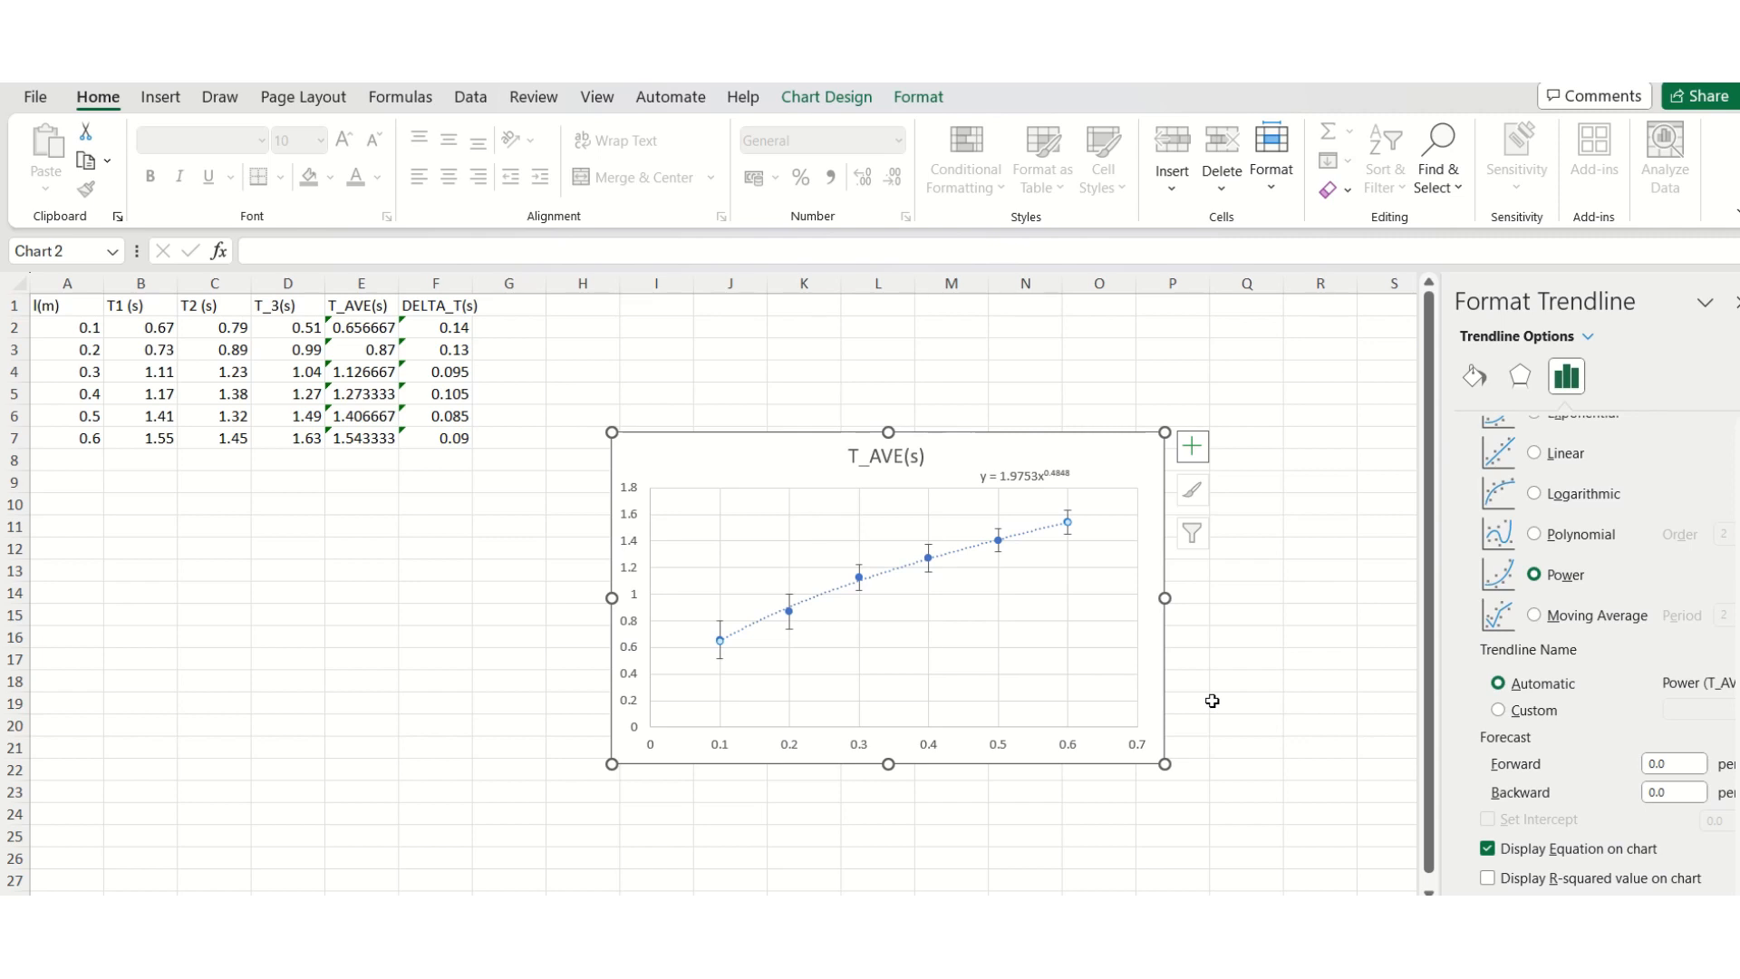
{"action": "left_click", "coordinate": [1488, 878]}
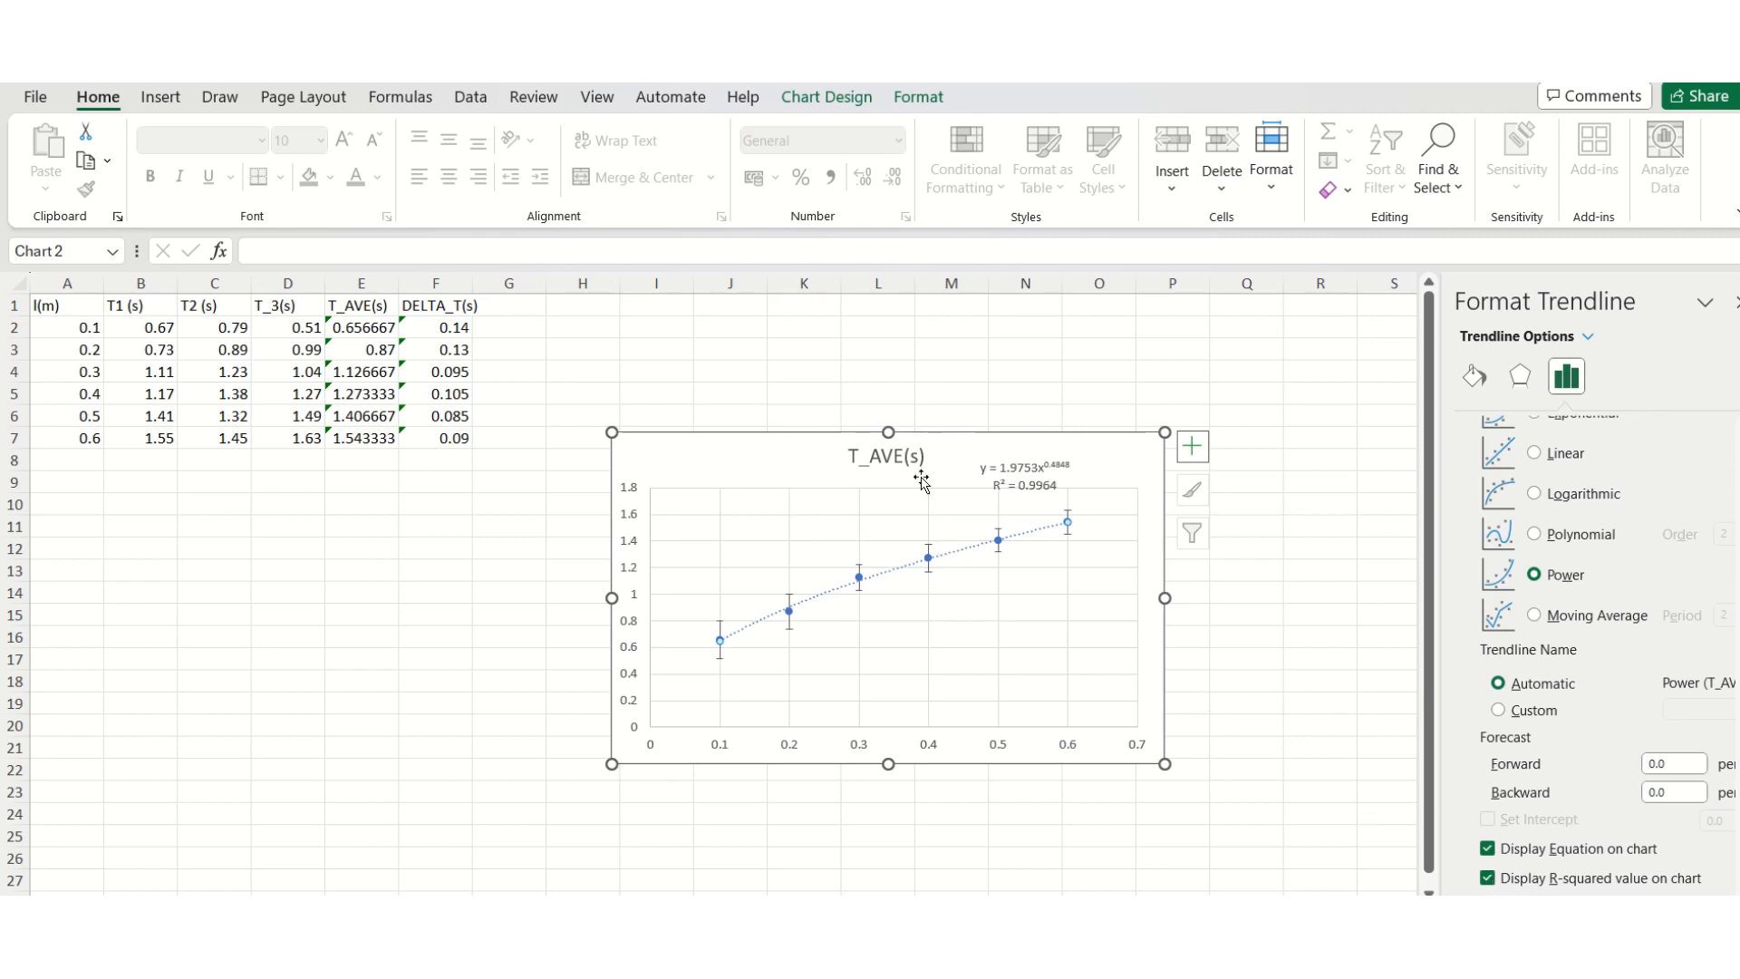